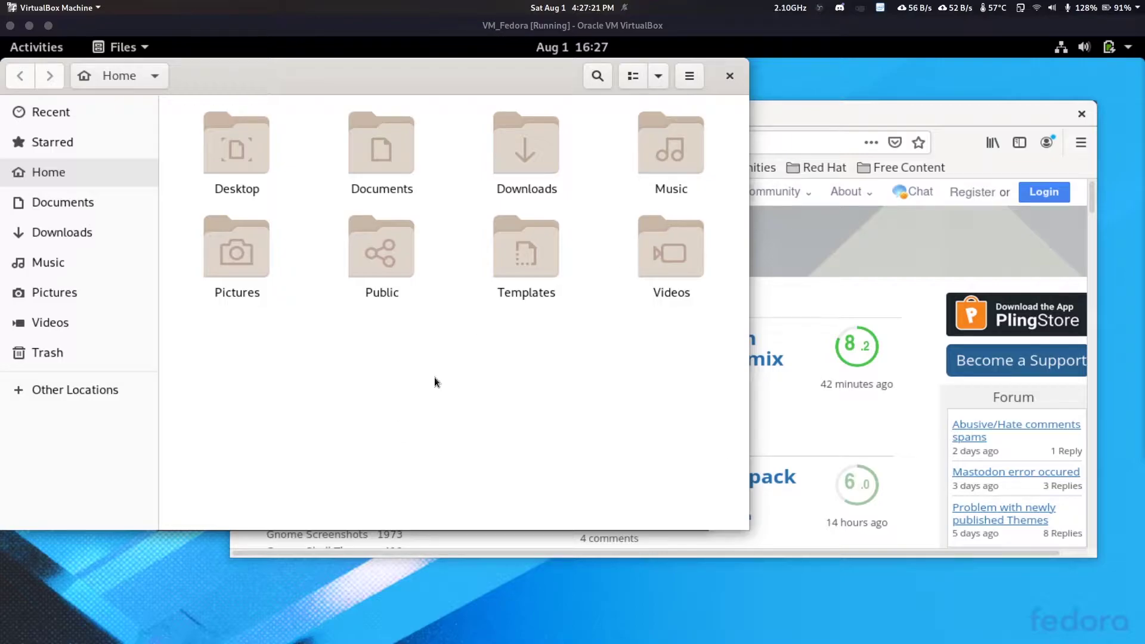
# Move the Firefox window lower-right and the Files window to the screen's left edge.
pyautogui.click(793, 113)
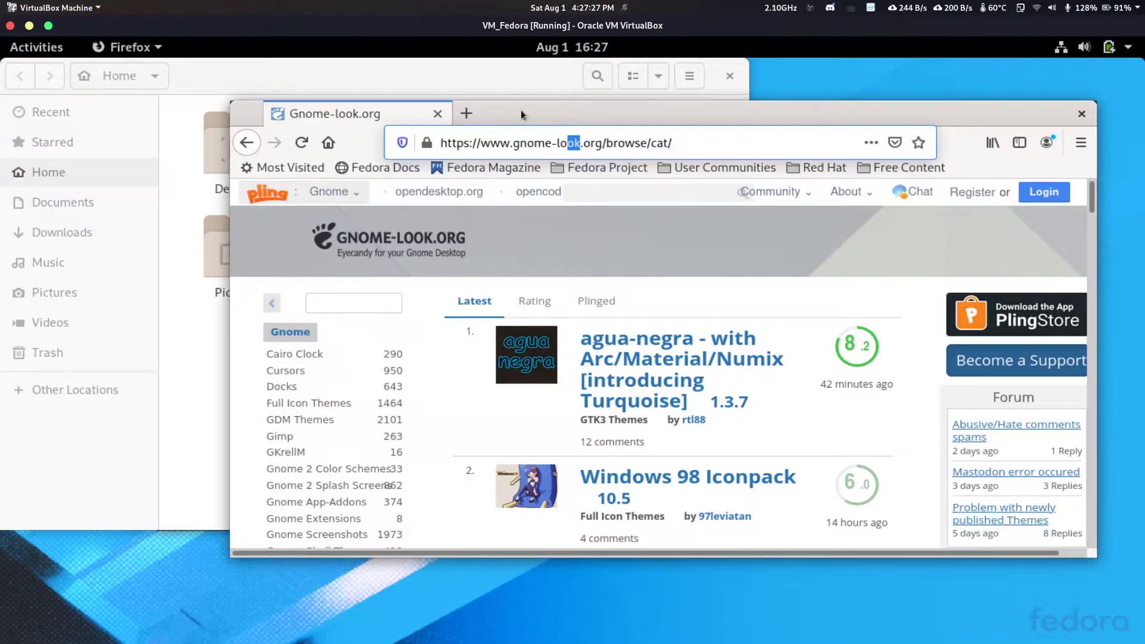
pyautogui.moveTo(522, 110); pyautogui.dragTo(545, 269)
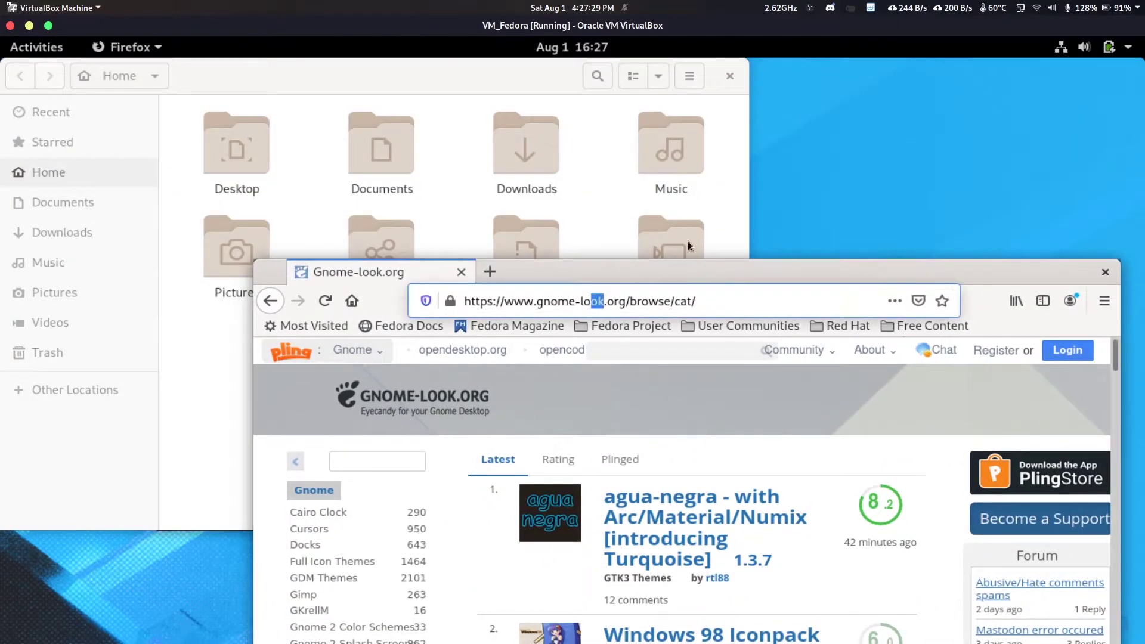
pyautogui.moveTo(490, 78); pyautogui.dragTo(830, 132)
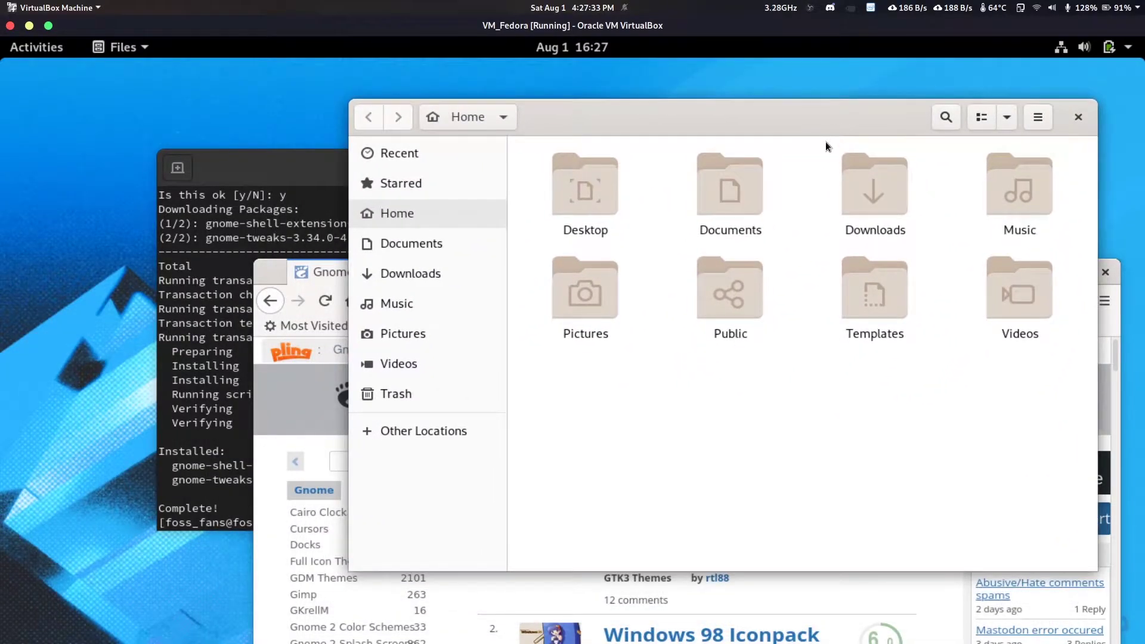
pyautogui.moveTo(680, 123); pyautogui.dragTo(382, 91)
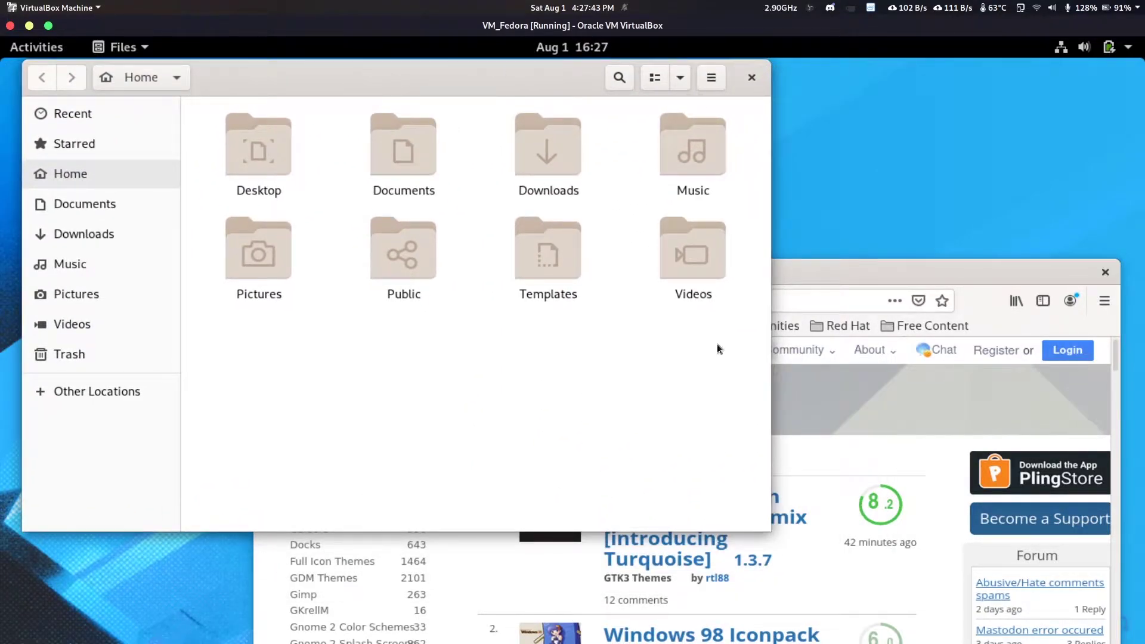
# Raise Firefox, move it higher, and dismiss its address-bar suggestions.
pyautogui.click(851, 274)
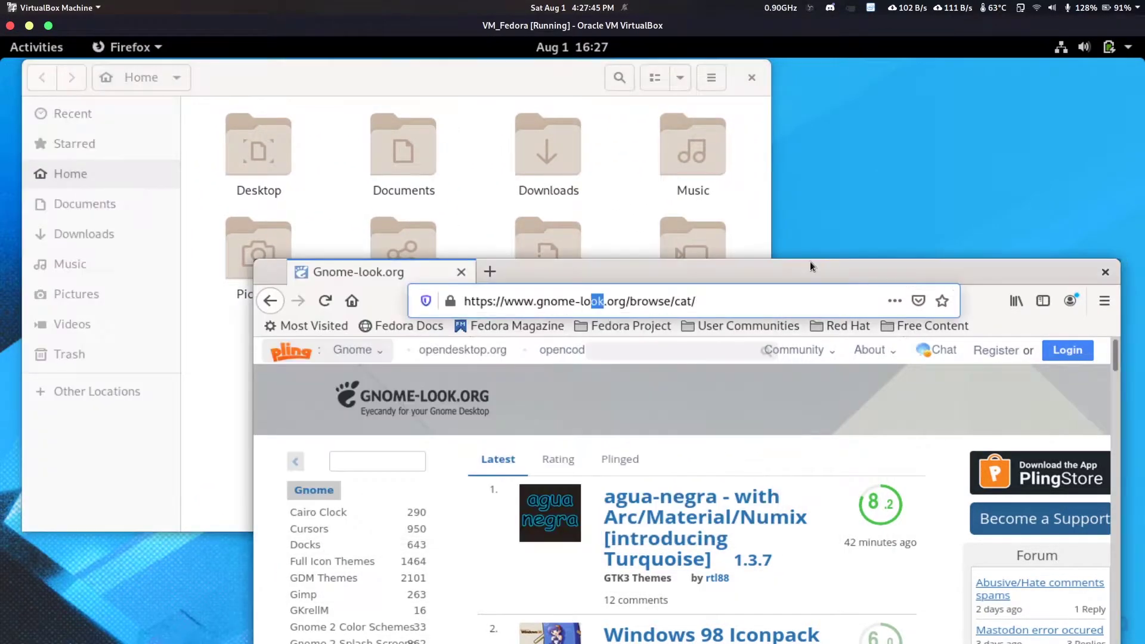
pyautogui.moveTo(797, 271); pyautogui.dragTo(799, 150)
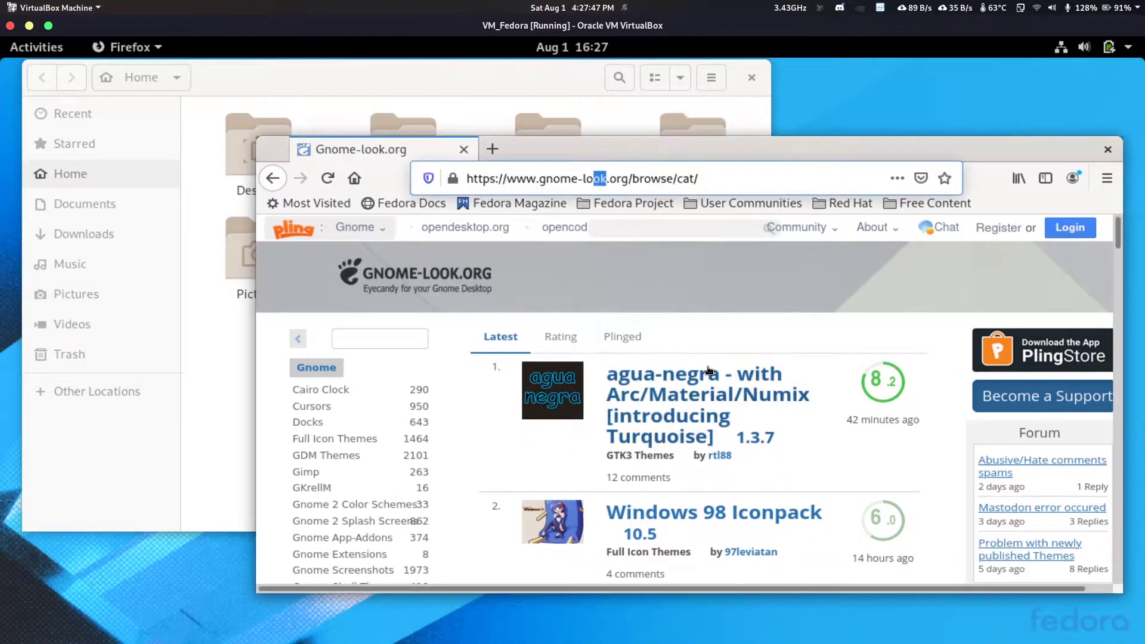
pyautogui.click(746, 181)
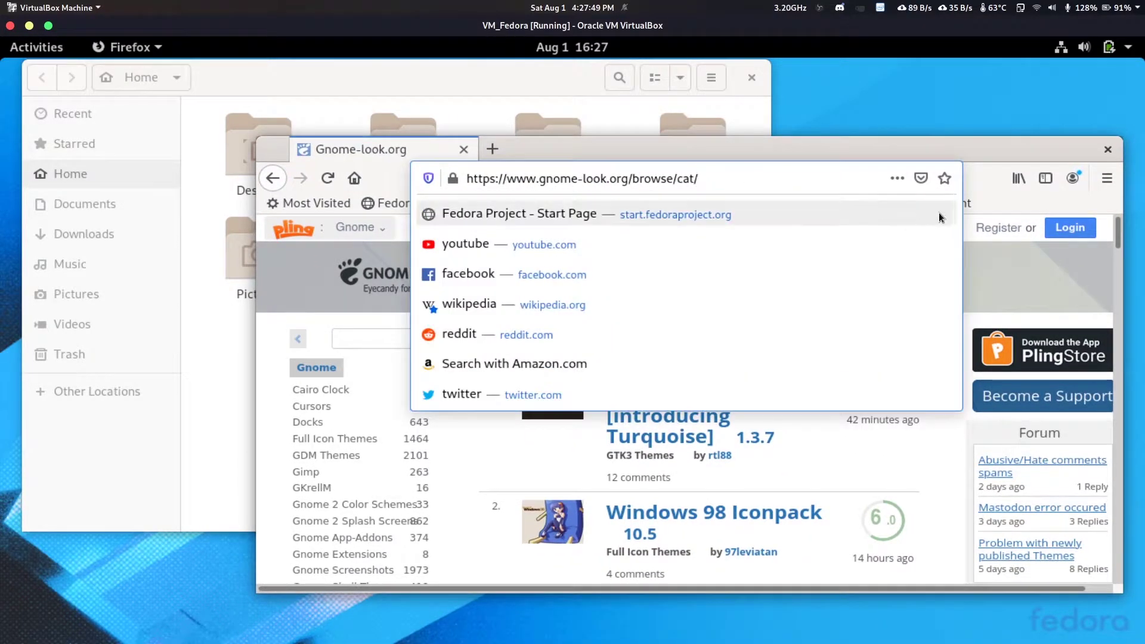
pyautogui.press('Escape')
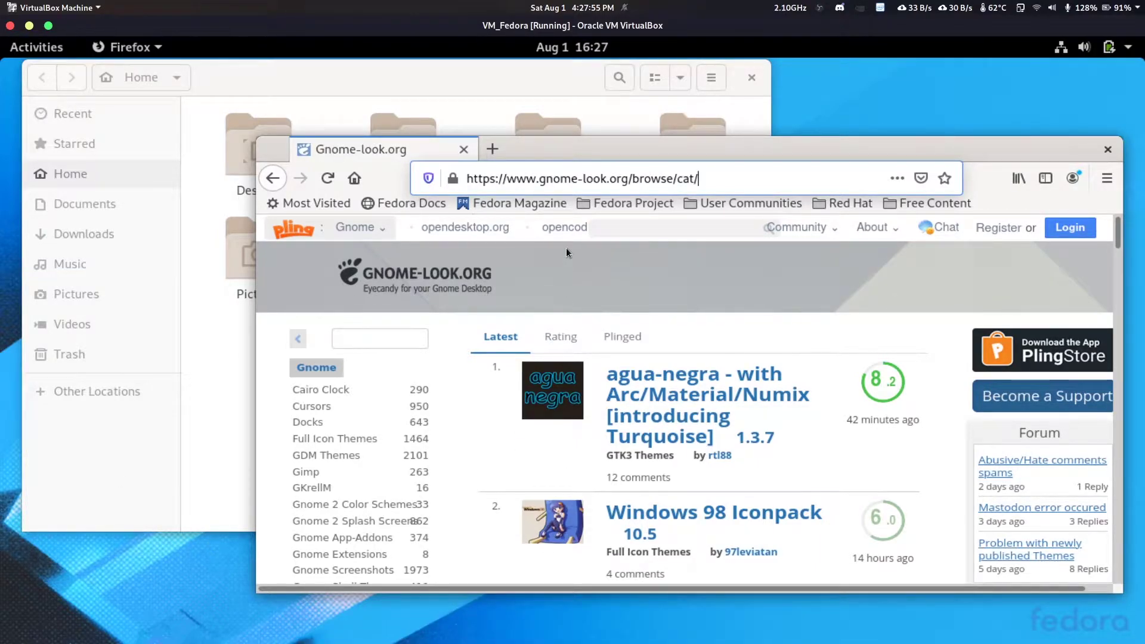
pyautogui.moveTo(594, 151); pyautogui.dragTo(609, 155)
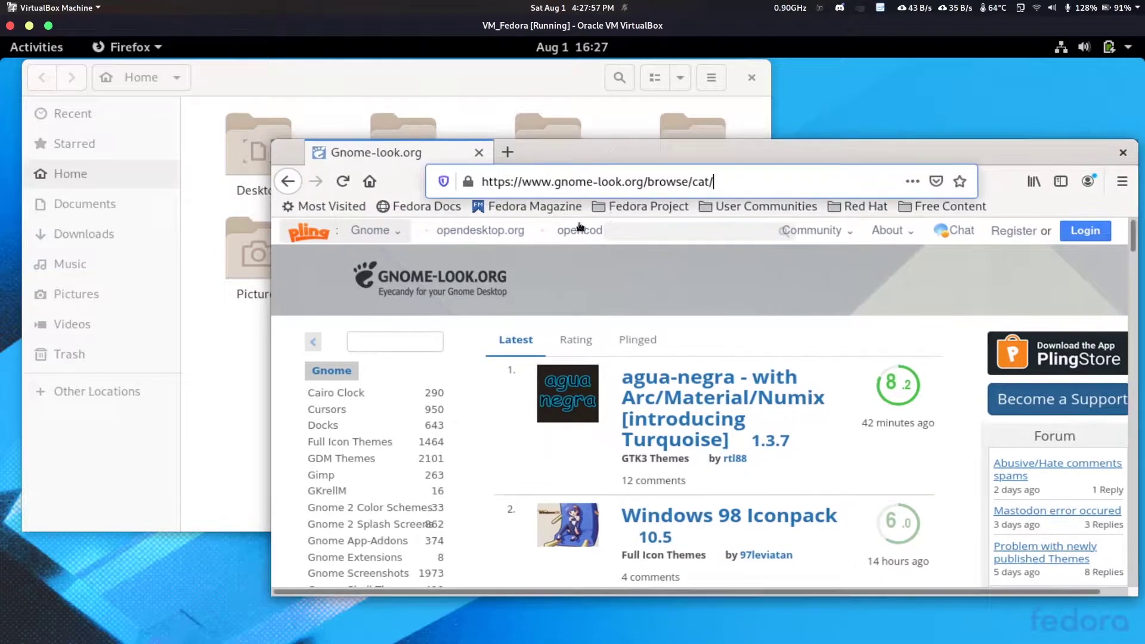
# Shift the Files window aside and raise the terminal showing the completed install.
pyautogui.click(492, 80)
pyautogui.moveTo(476, 73); pyautogui.dragTo(776, 135)
pyautogui.click(260, 160)
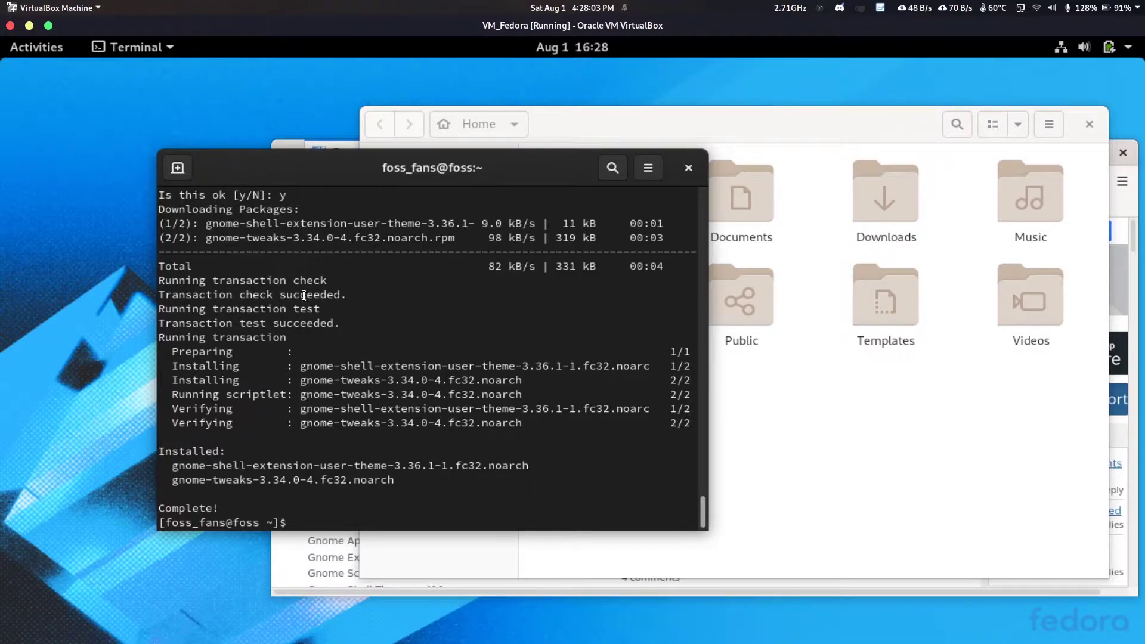
# Empty the terminal with the clear command and move it up-left.
pyautogui.write('clear')
pyautogui.press('Return')
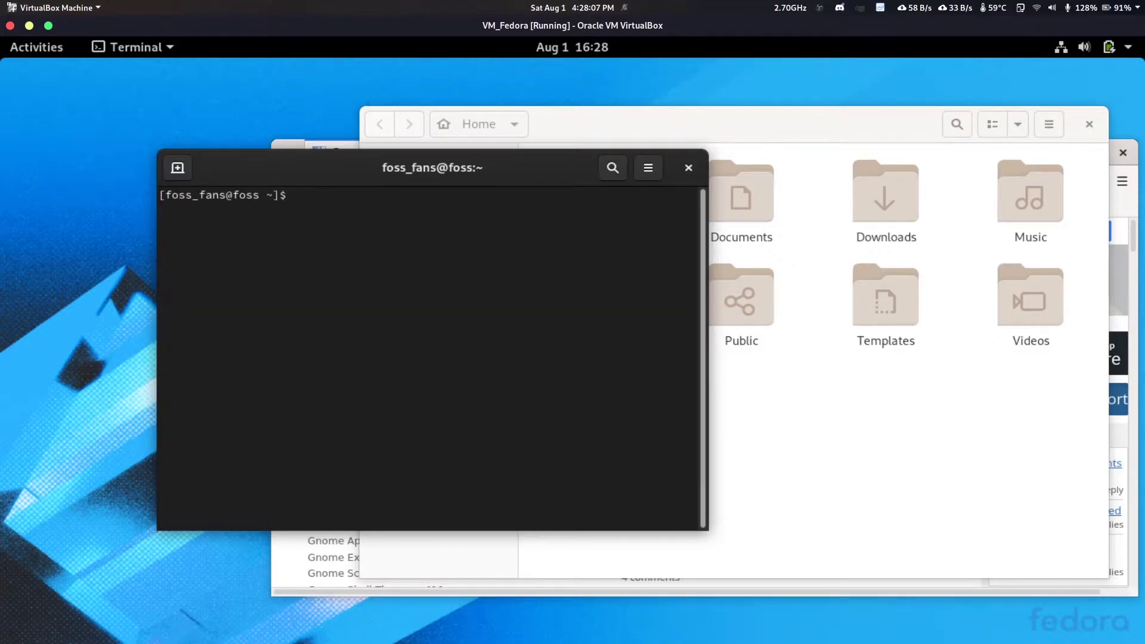
pyautogui.moveTo(373, 173); pyautogui.dragTo(239, 138)
# Move the Files window down-left and bring the terminal forward over Firefox.
pyautogui.click(681, 120)
pyautogui.moveTo(681, 123); pyautogui.dragTo(471, 164)
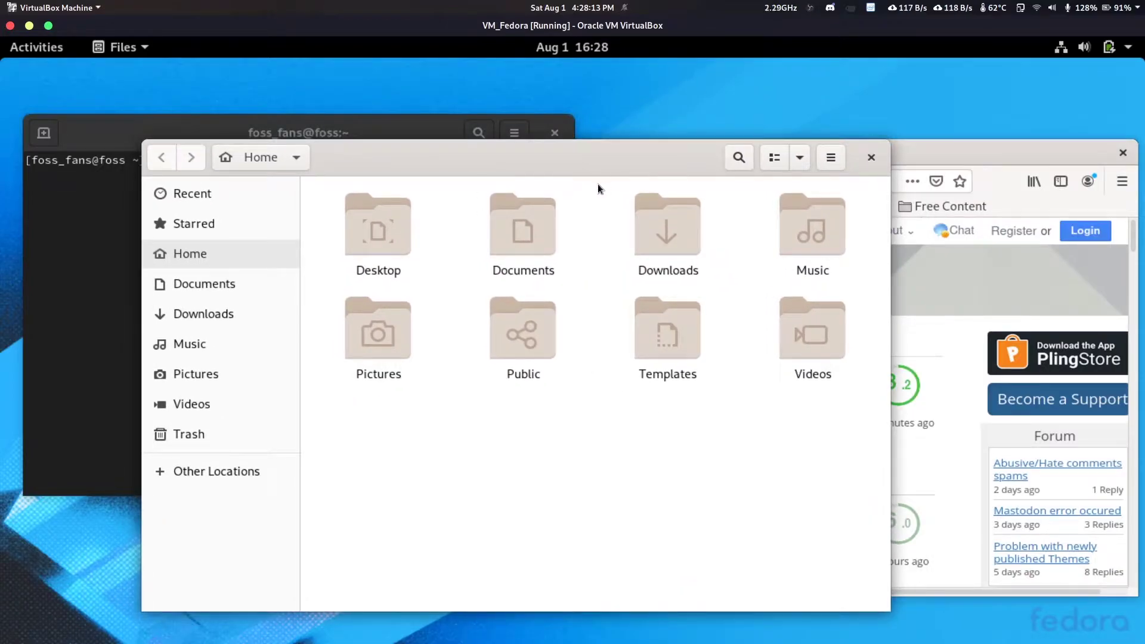
pyautogui.moveTo(631, 160); pyautogui.dragTo(555, 253)
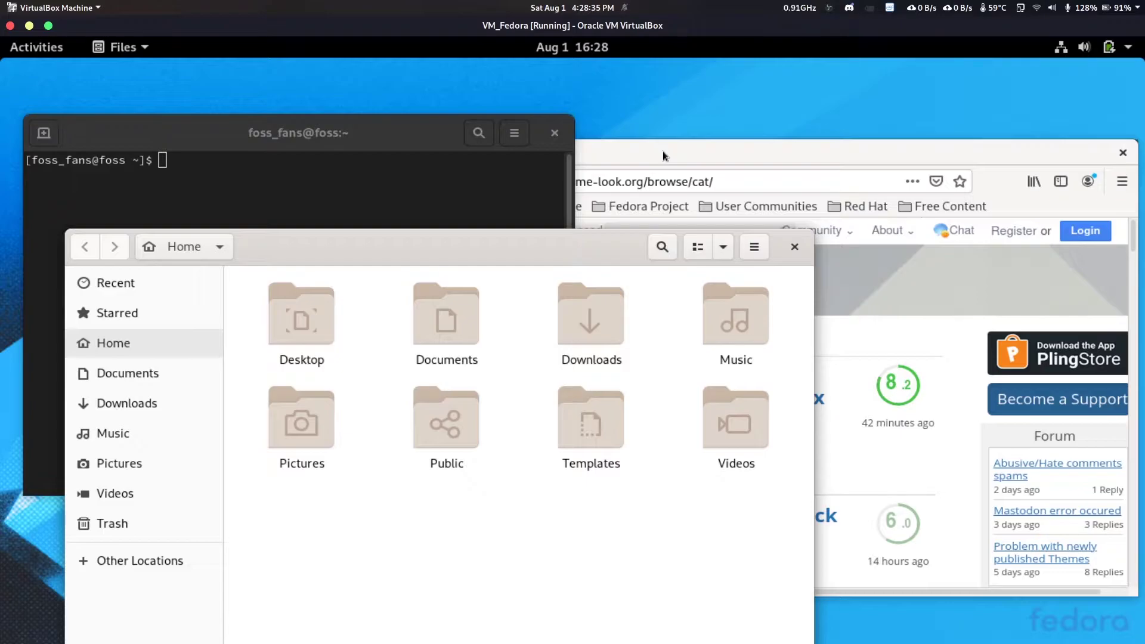
pyautogui.click(384, 179)
pyautogui.moveTo(359, 129); pyautogui.dragTo(572, 221)
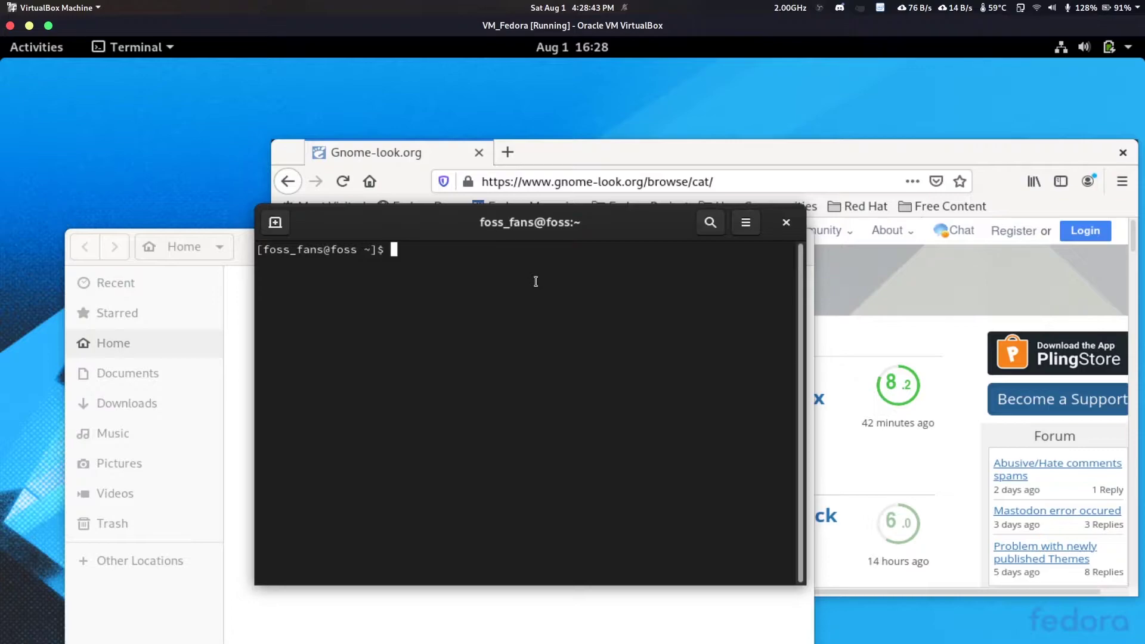
# Run sudo dnf install gnome-tweak, then rerun it corrected as gnome-tweaks.
pyautogui.write('sudo dnf install gnome-tweak')
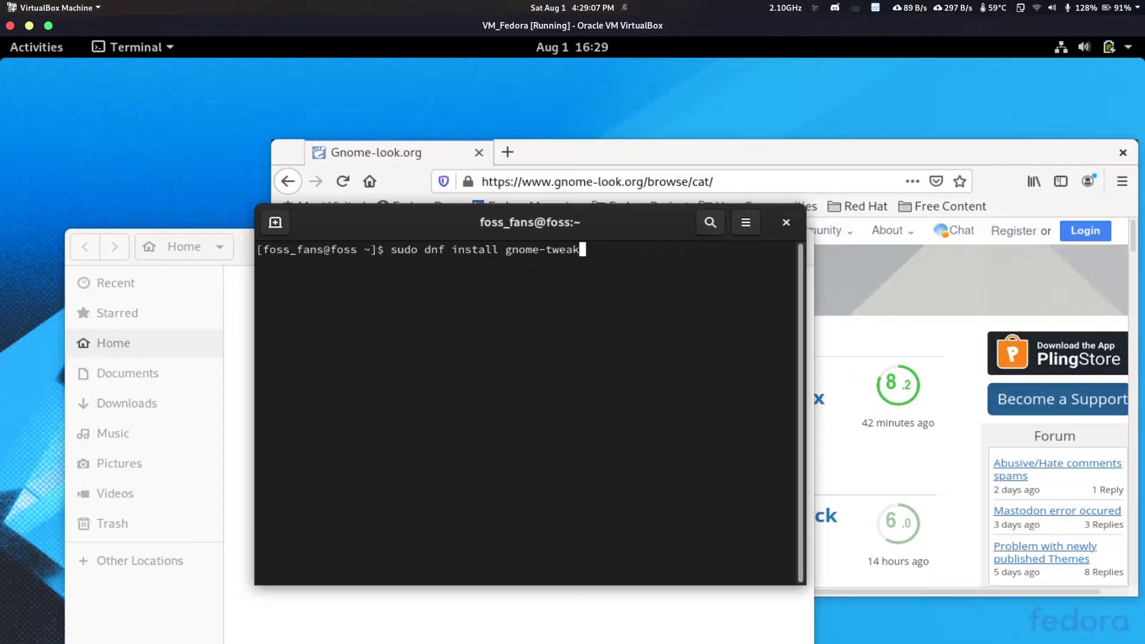
pyautogui.press('Return')
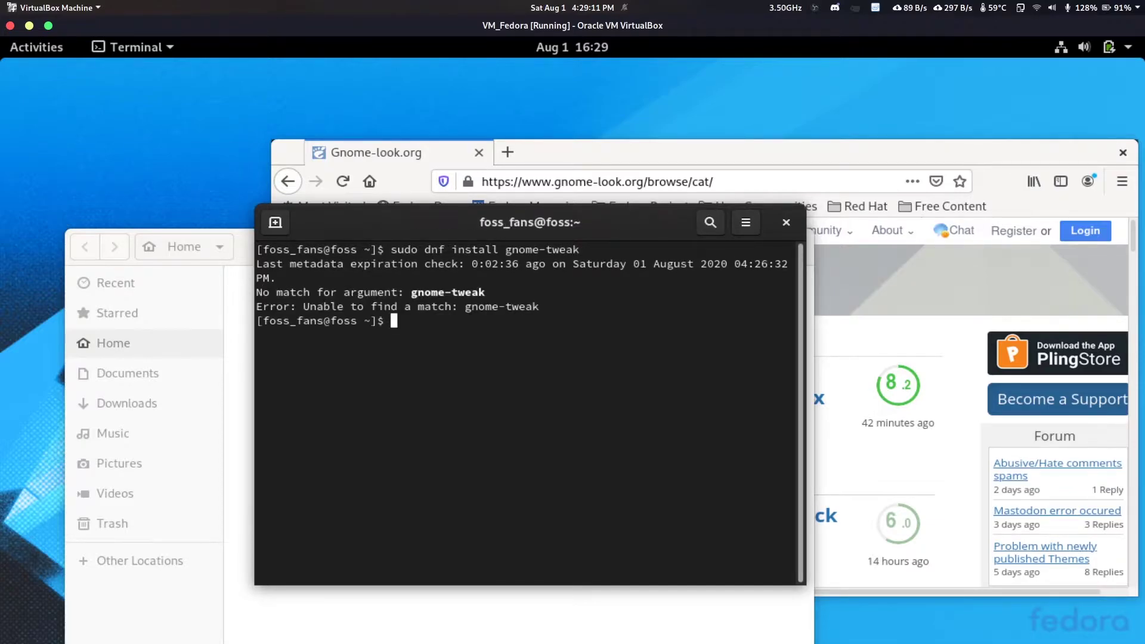
pyautogui.press('Up')
pyautogui.write('s')
pyautogui.press('Return')
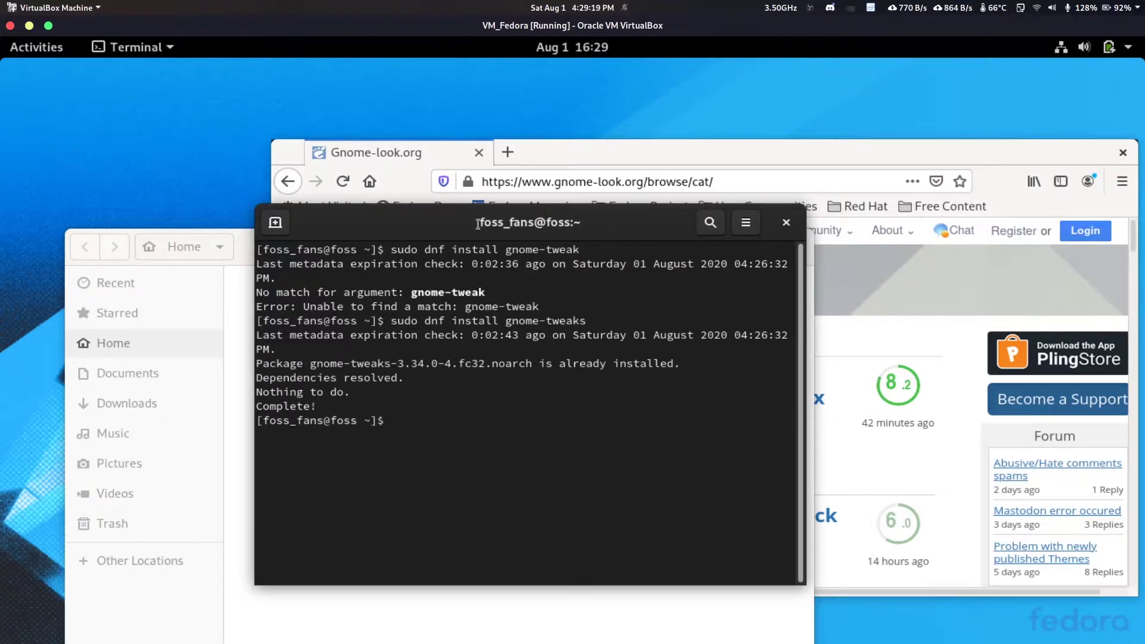
# Highlight the 'already installed' gnome-tweaks-3.34.0-4.fc32 output, then deselect it.
pyautogui.moveTo(323, 364); pyautogui.dragTo(644, 359)
pyautogui.click(644, 360)
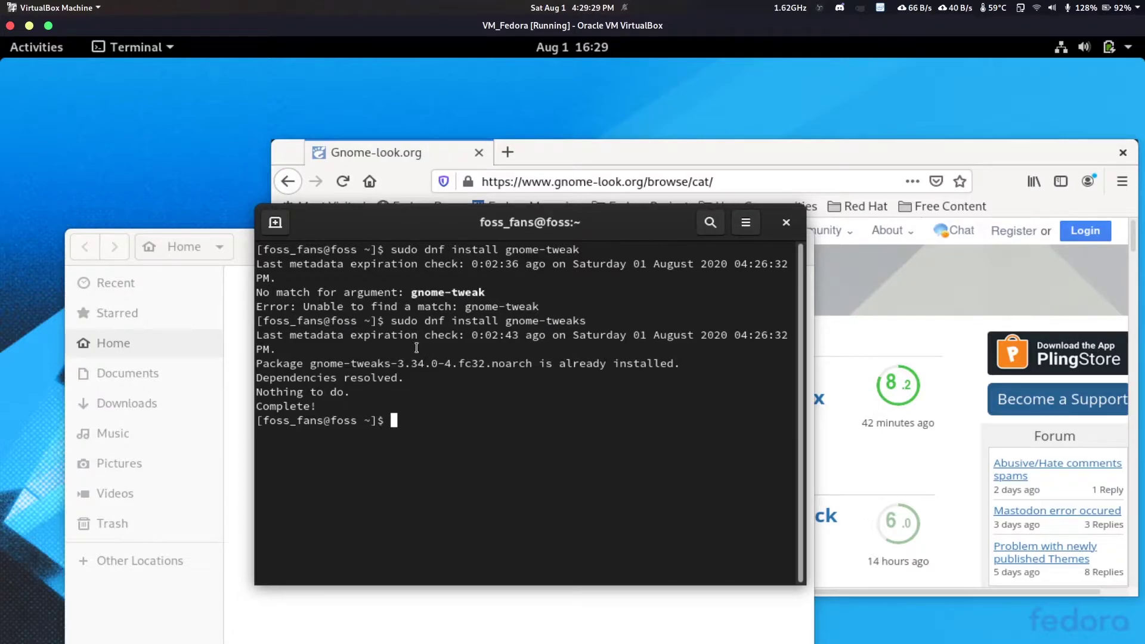
pyautogui.doubleClick(357, 363)
pyautogui.click(504, 370)
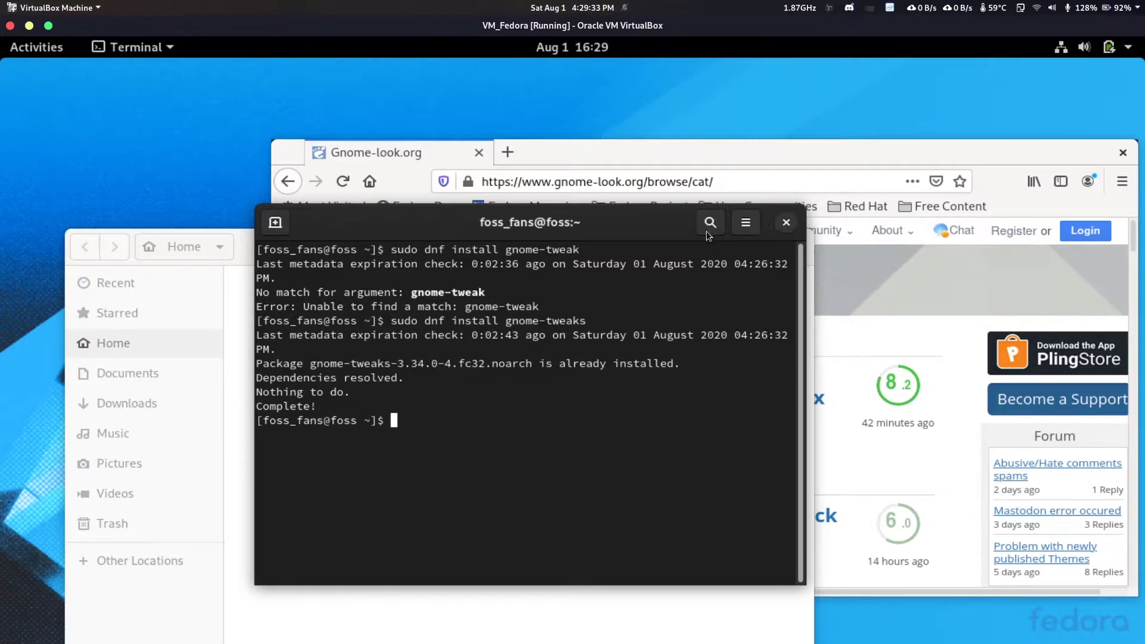
# Search 'tweaks' in the Activities overview and launch the Tweaks app.
pyautogui.moveTo(649, 232); pyautogui.dragTo(704, 213)
pyautogui.press('super')
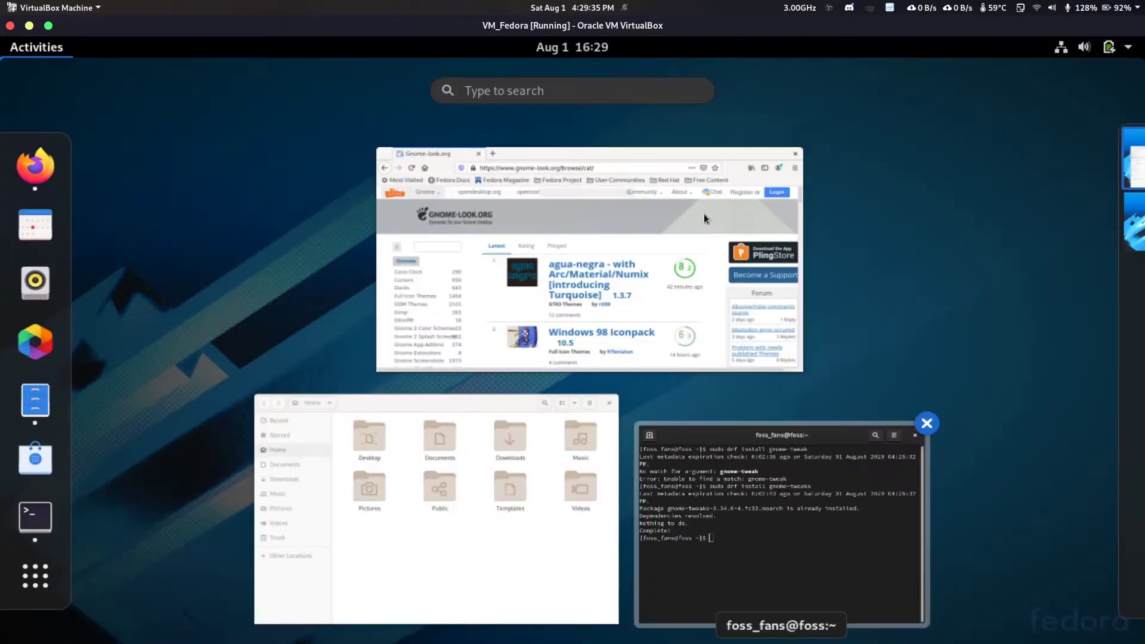
pyautogui.write('tweak')
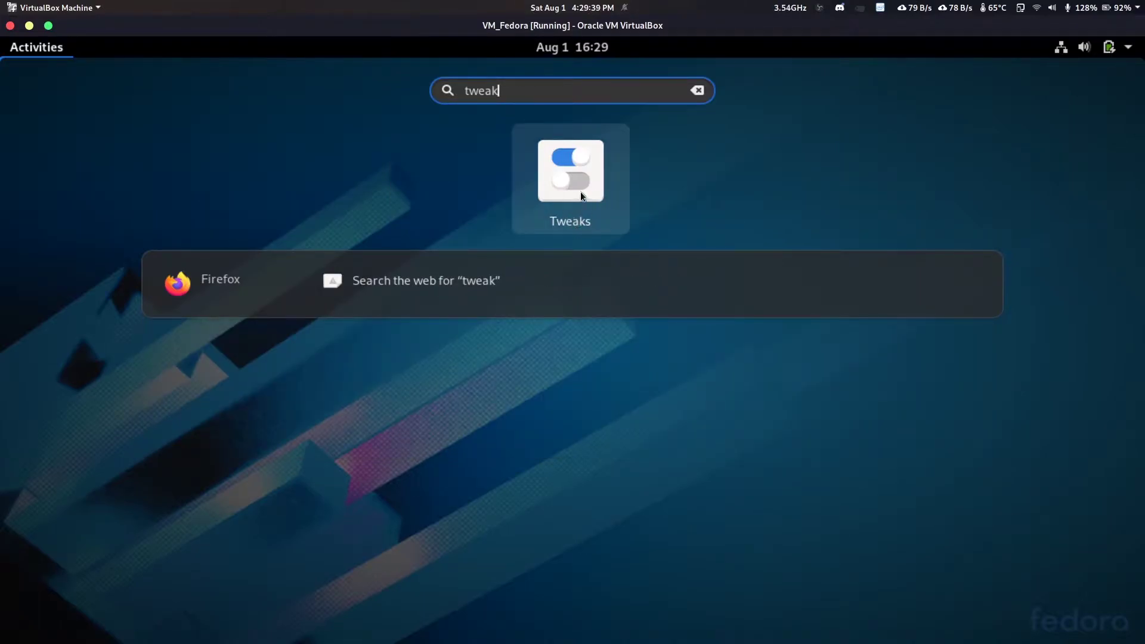
pyautogui.click(579, 192)
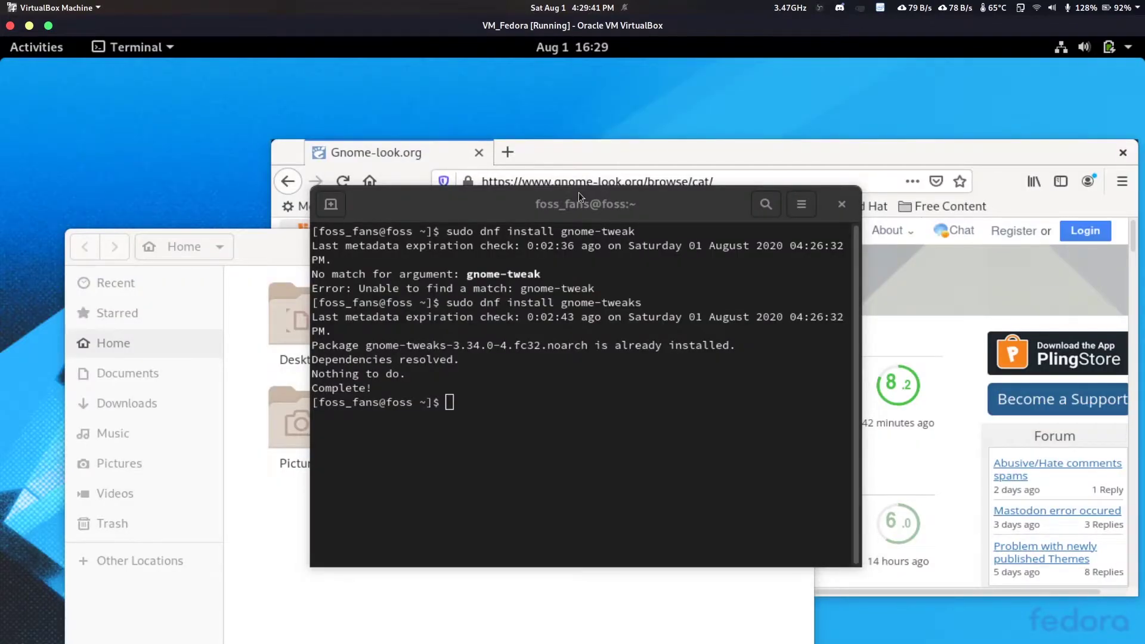
pyautogui.press('super')
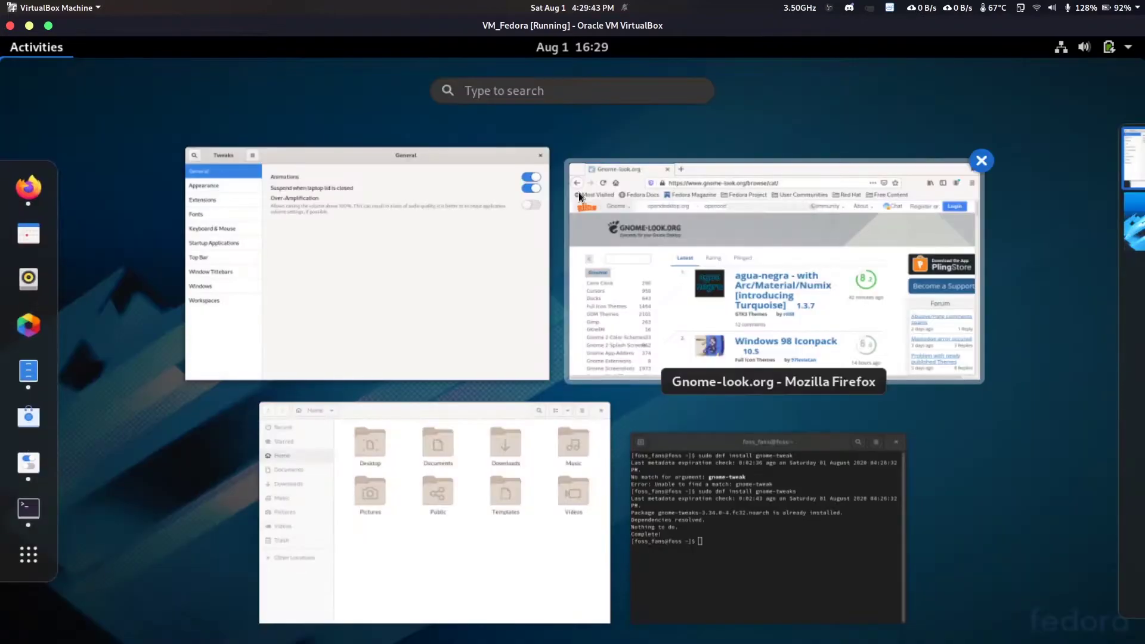
pyautogui.write('tweal')
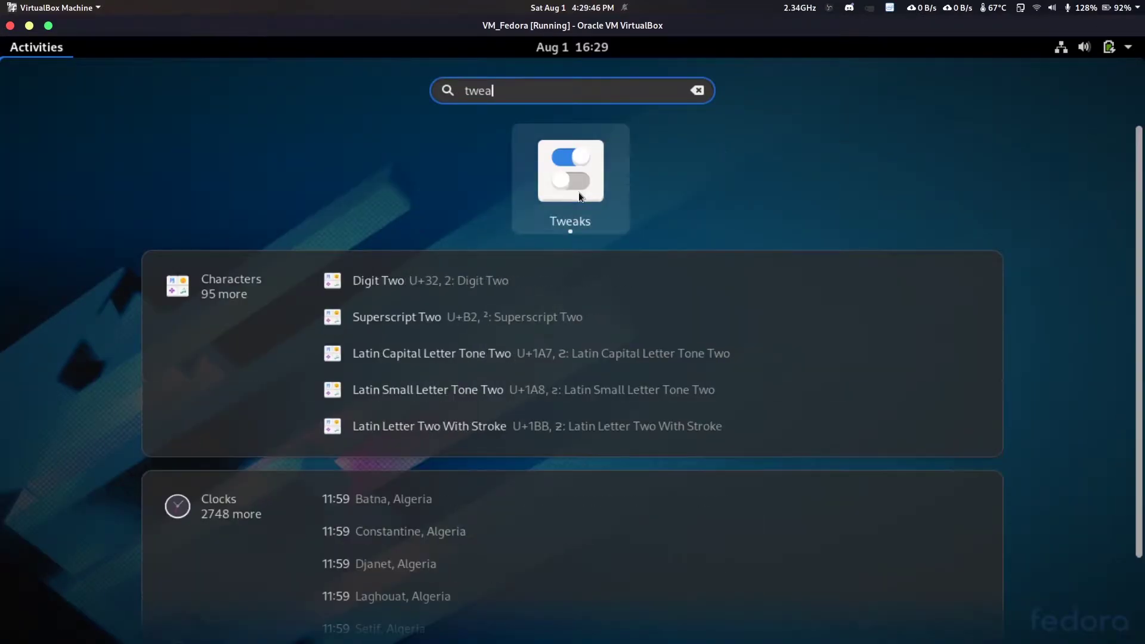
pyautogui.press('BackSpace')
pyautogui.write('ks')
pyautogui.press('Return')
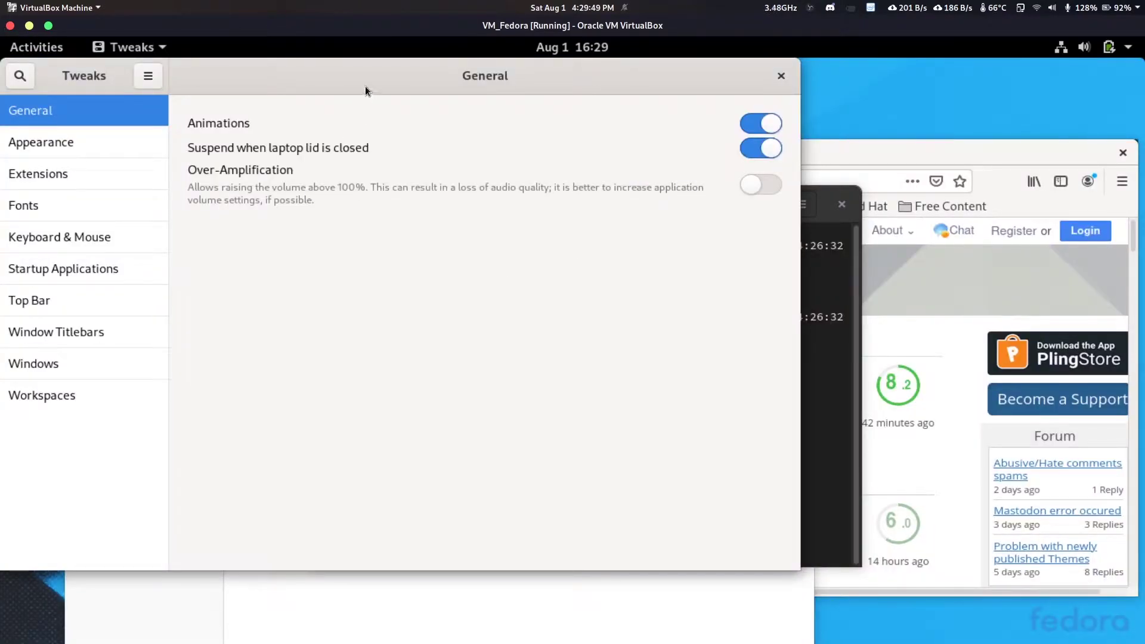
# Review the Appearance, Extensions and General pages of Tweaks.
pyautogui.moveTo(365, 86); pyautogui.dragTo(481, 123)
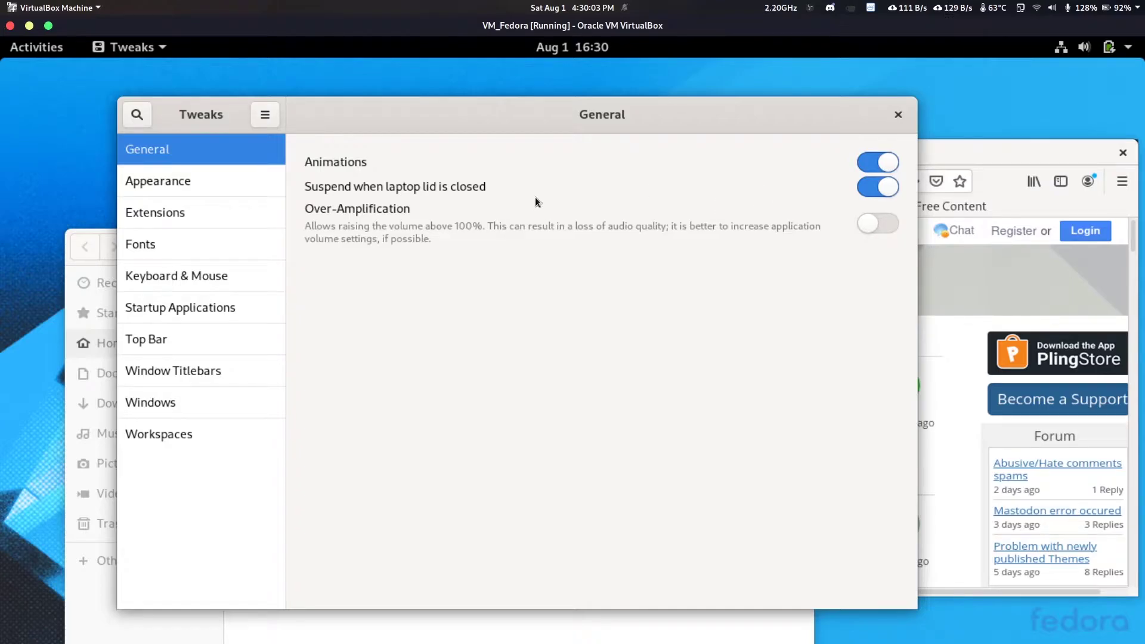
pyautogui.click(228, 184)
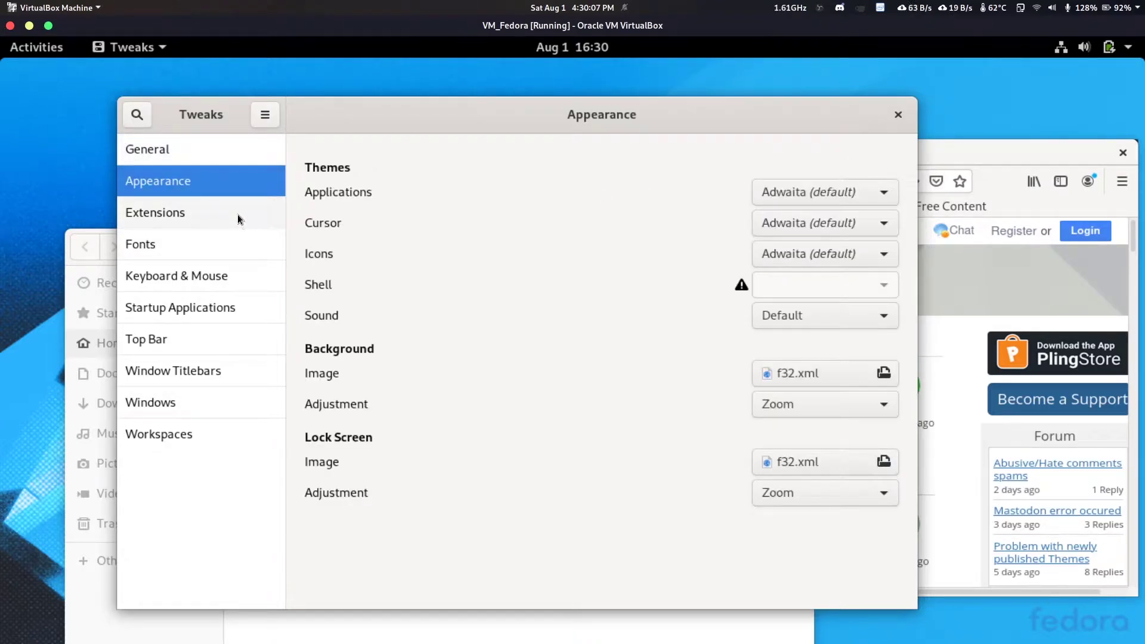
pyautogui.click(237, 214)
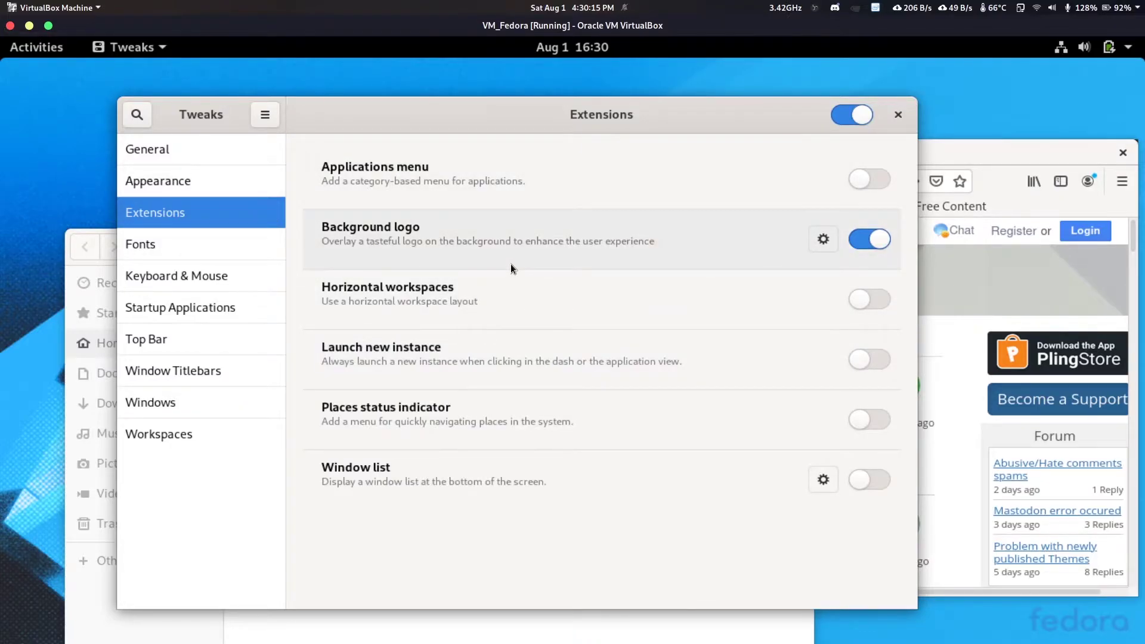
pyautogui.click(219, 175)
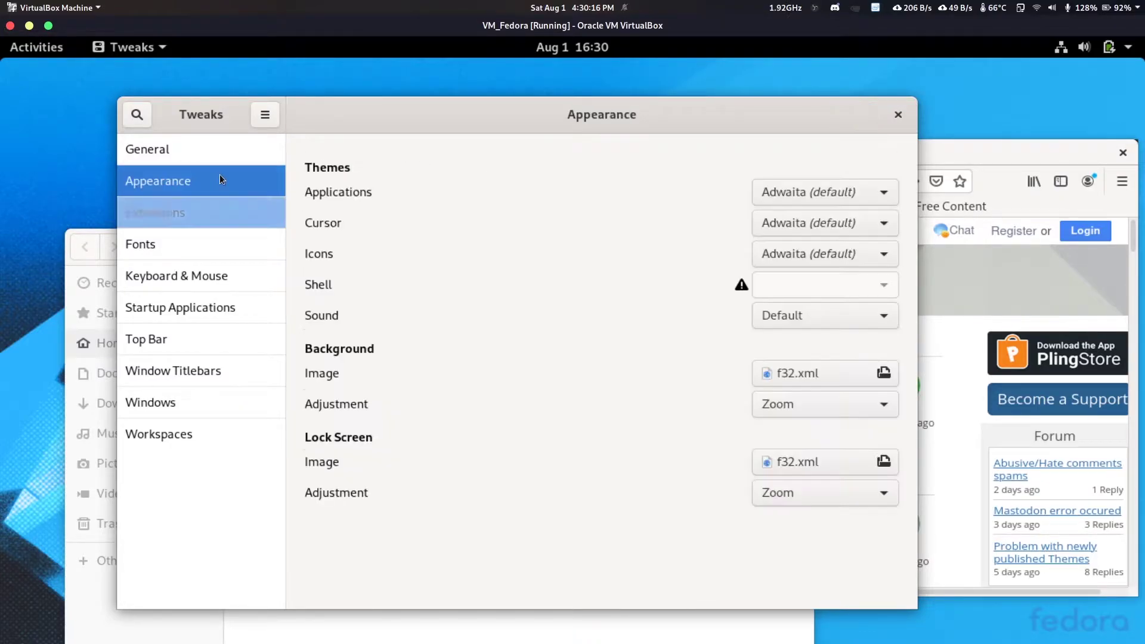
pyautogui.click(220, 208)
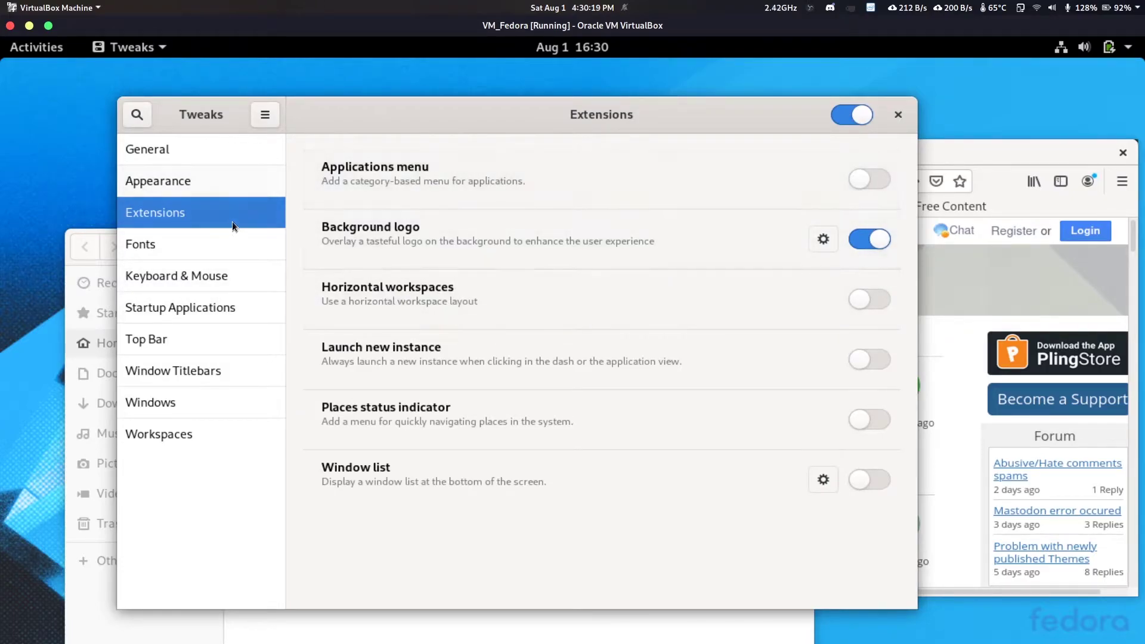
pyautogui.click(214, 184)
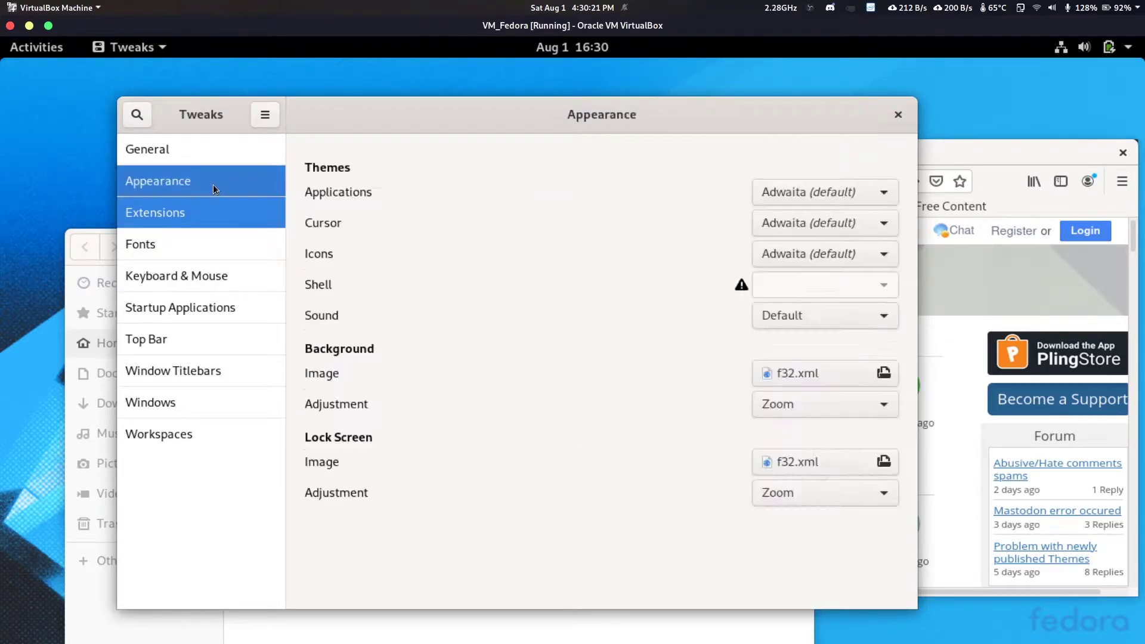
pyautogui.click(219, 210)
pyautogui.click(221, 184)
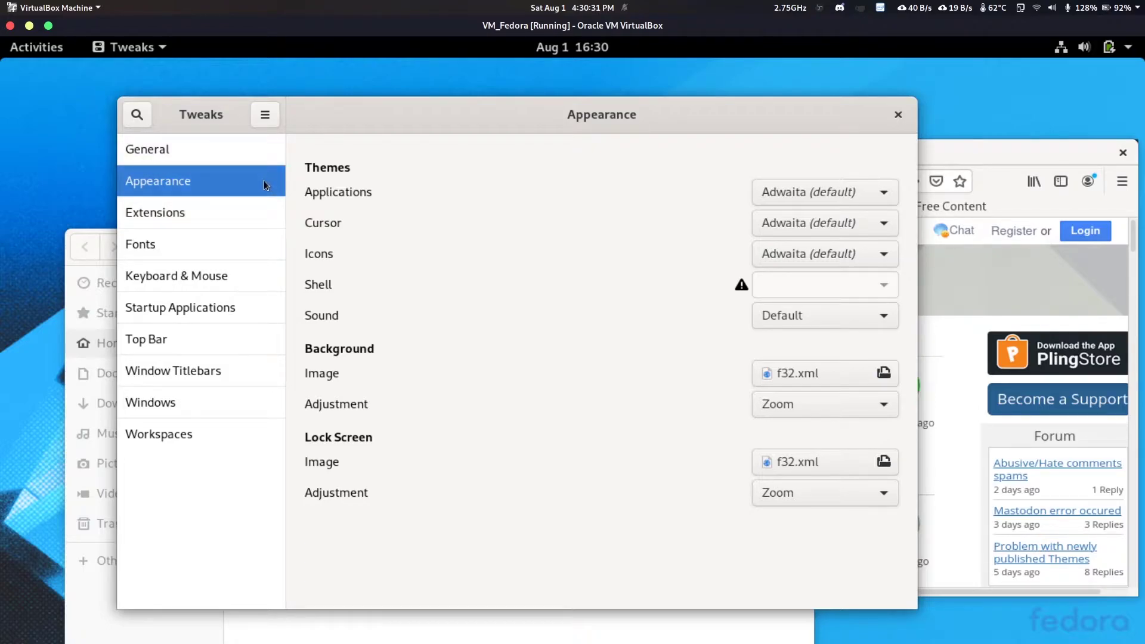
pyautogui.click(216, 151)
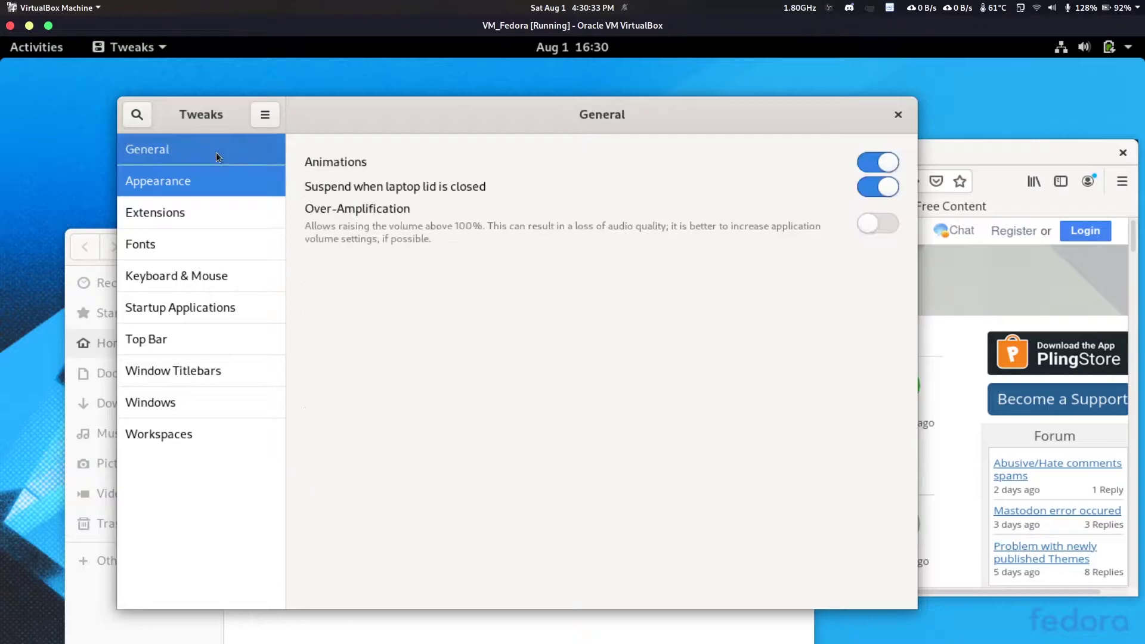
pyautogui.click(237, 181)
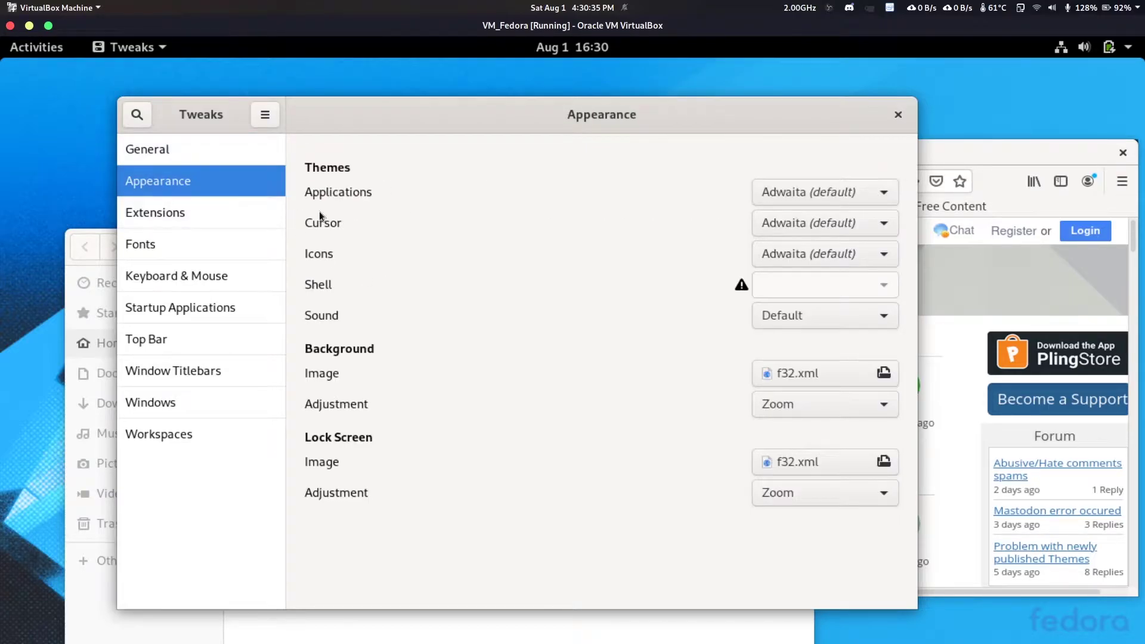
# Center the Tweaks window and end on Extensions, where only Background logo is enabled.
pyautogui.moveTo(380, 112); pyautogui.dragTo(437, 109)
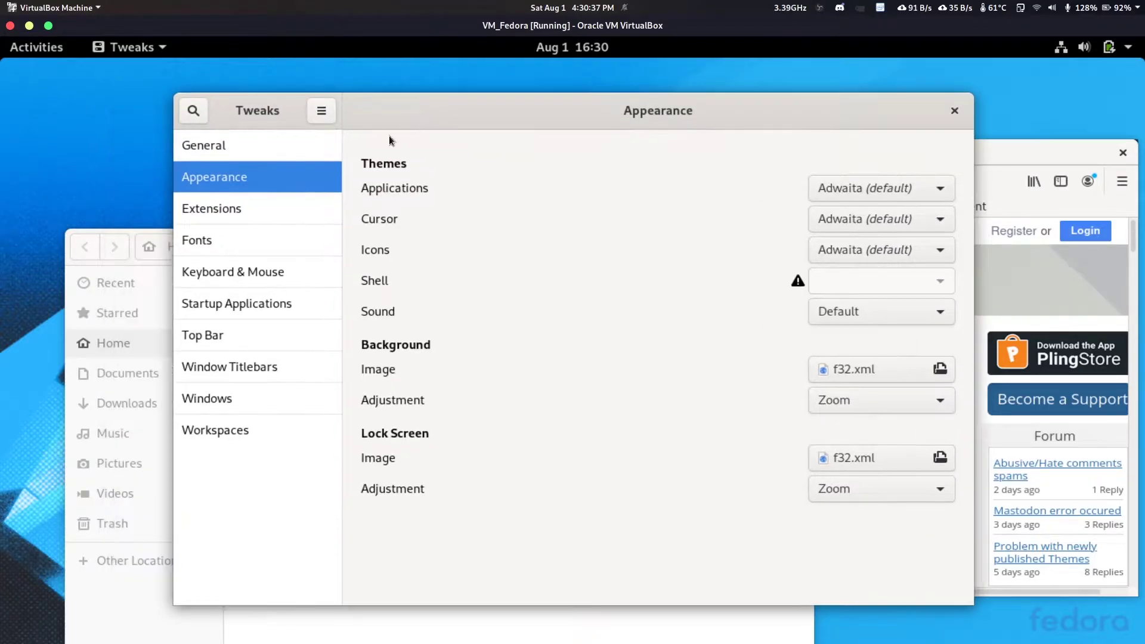
pyautogui.click(269, 201)
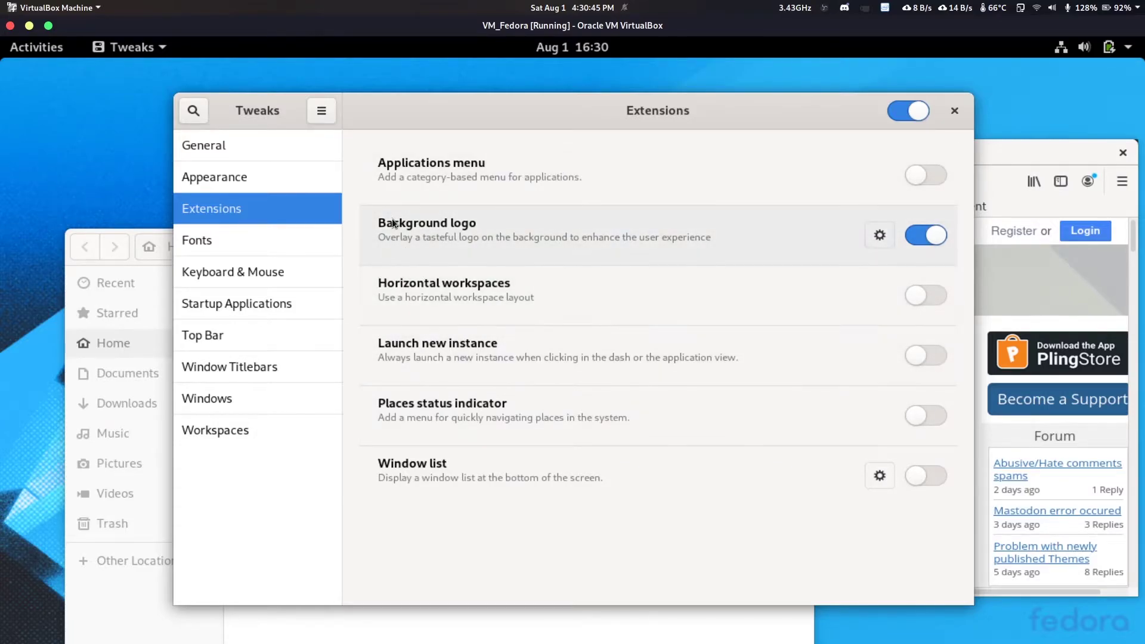
pyautogui.click(291, 180)
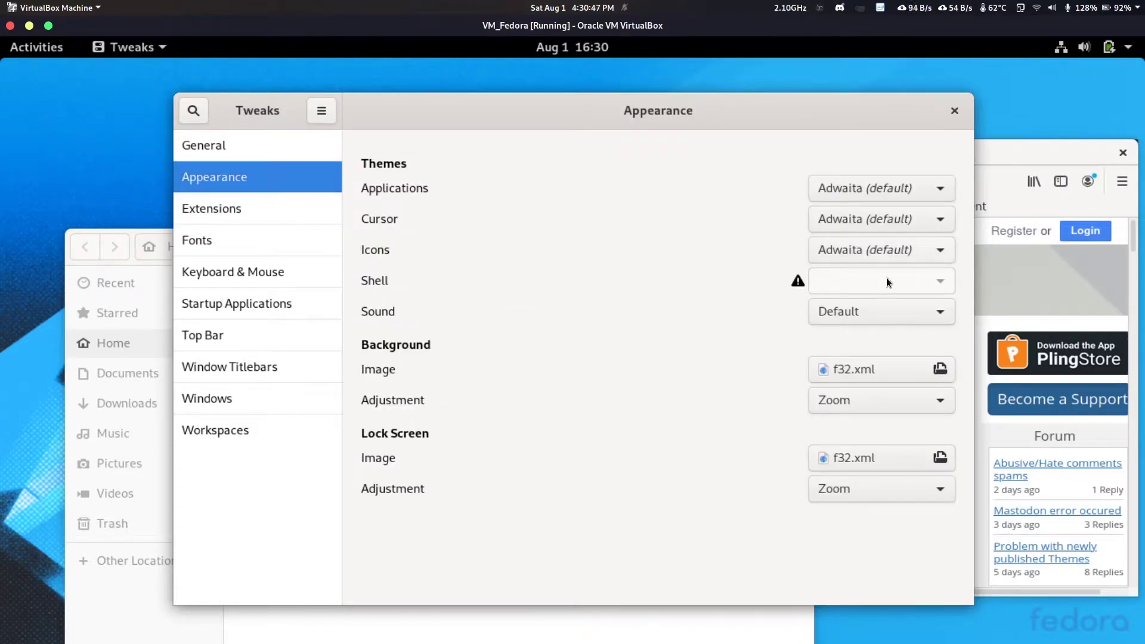
pyautogui.click(302, 219)
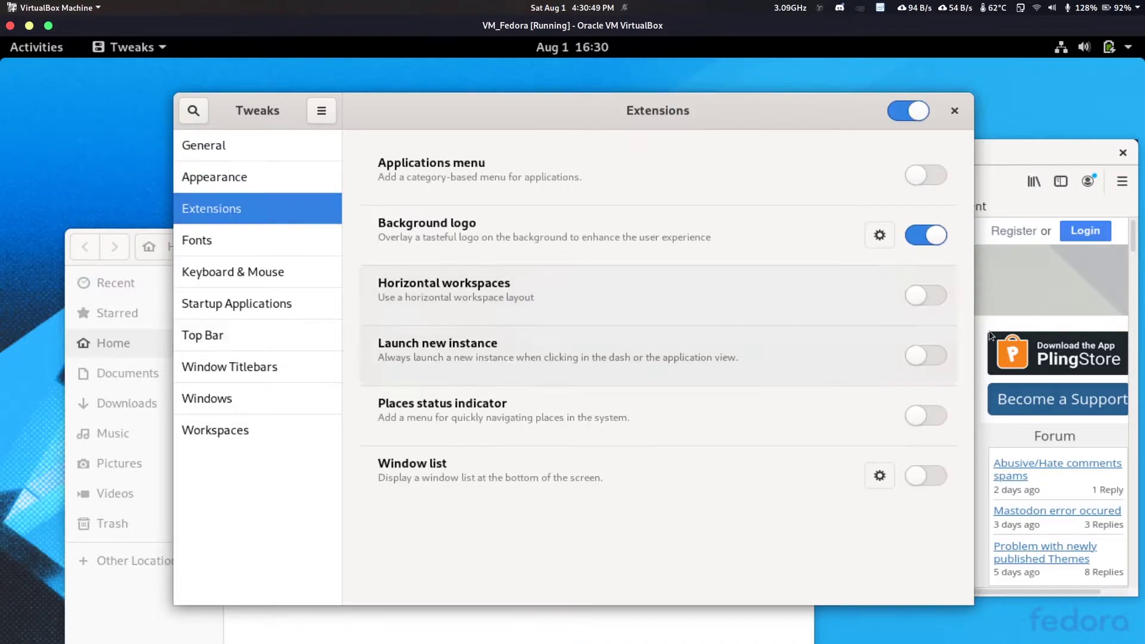
# In a new Firefox tab, search 'extensions gnome' and open extensions.gnome.org.
pyautogui.click(1013, 161)
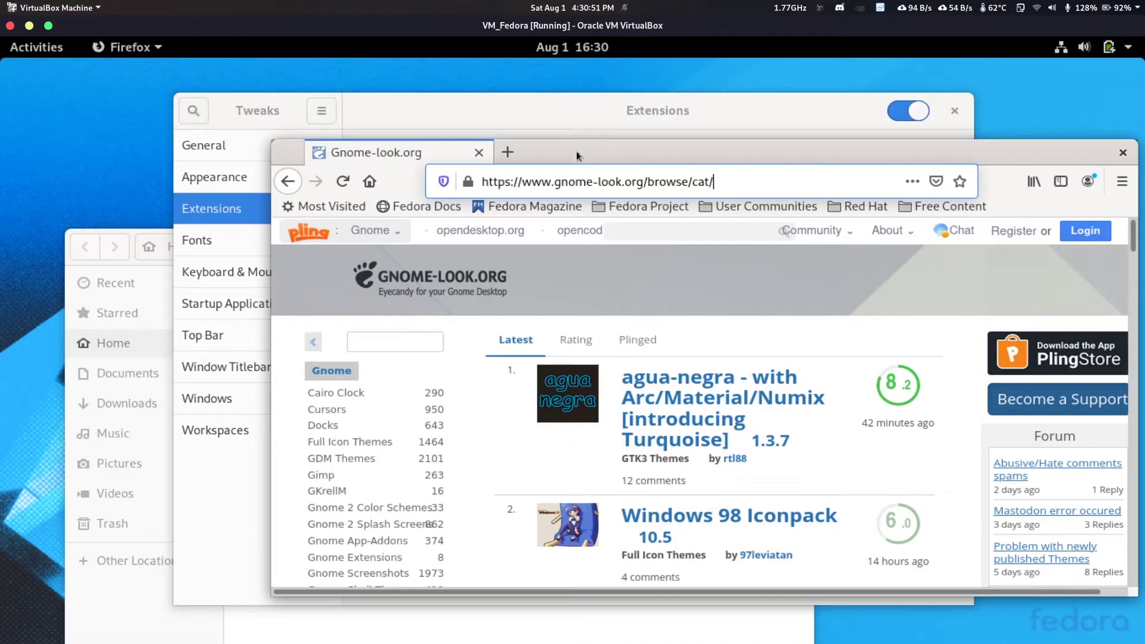
pyautogui.click(508, 153)
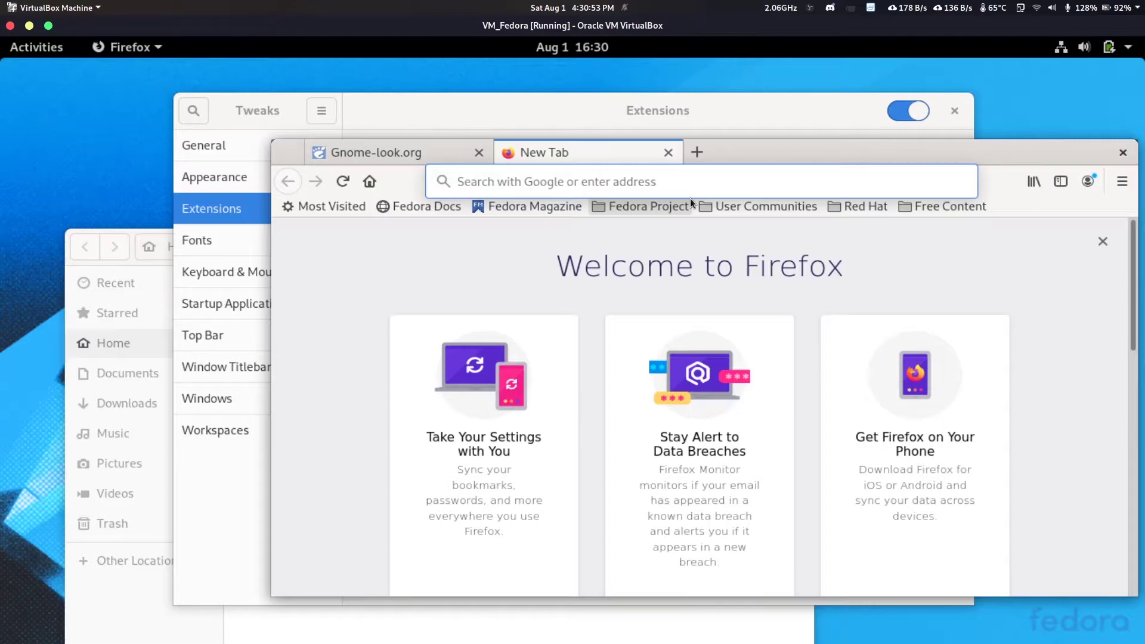
pyautogui.write('exteb')
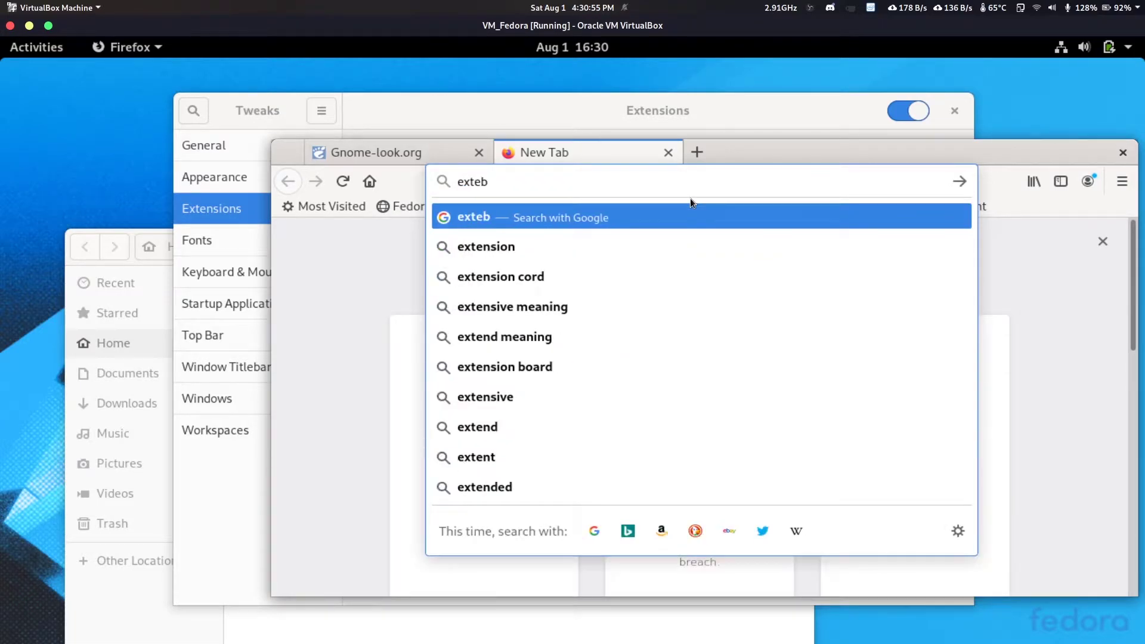
pyautogui.press('BackSpace')
pyautogui.write('n')
pyautogui.press('Down')
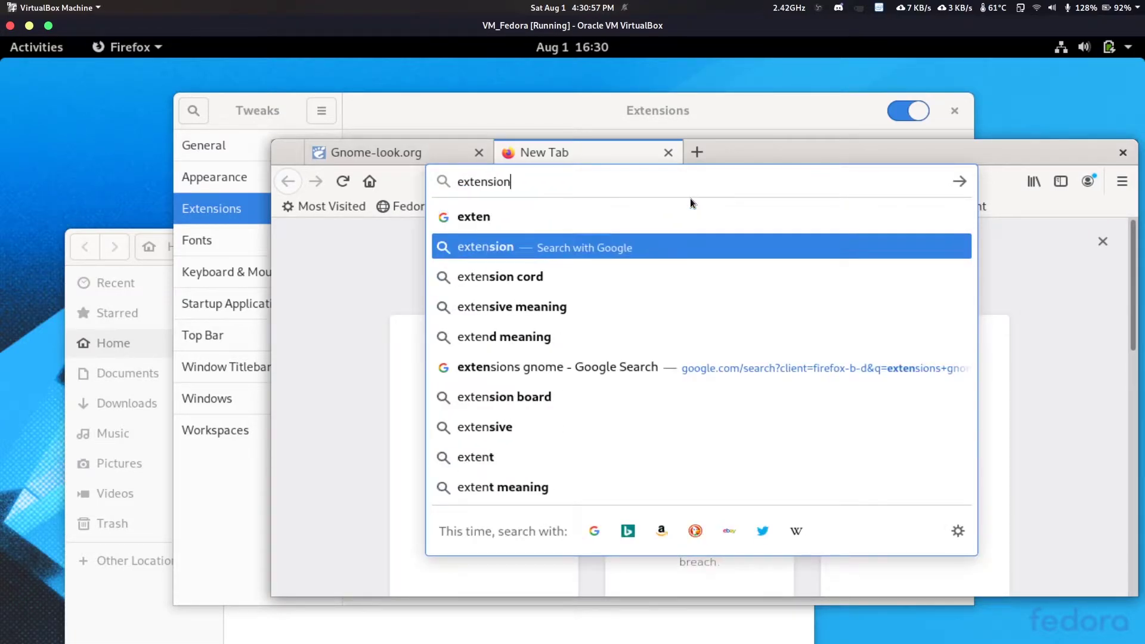
pyautogui.press('Down')
pyautogui.press('Down')
pyautogui.press('Down')
pyautogui.press('Down')
pyautogui.press('Return')
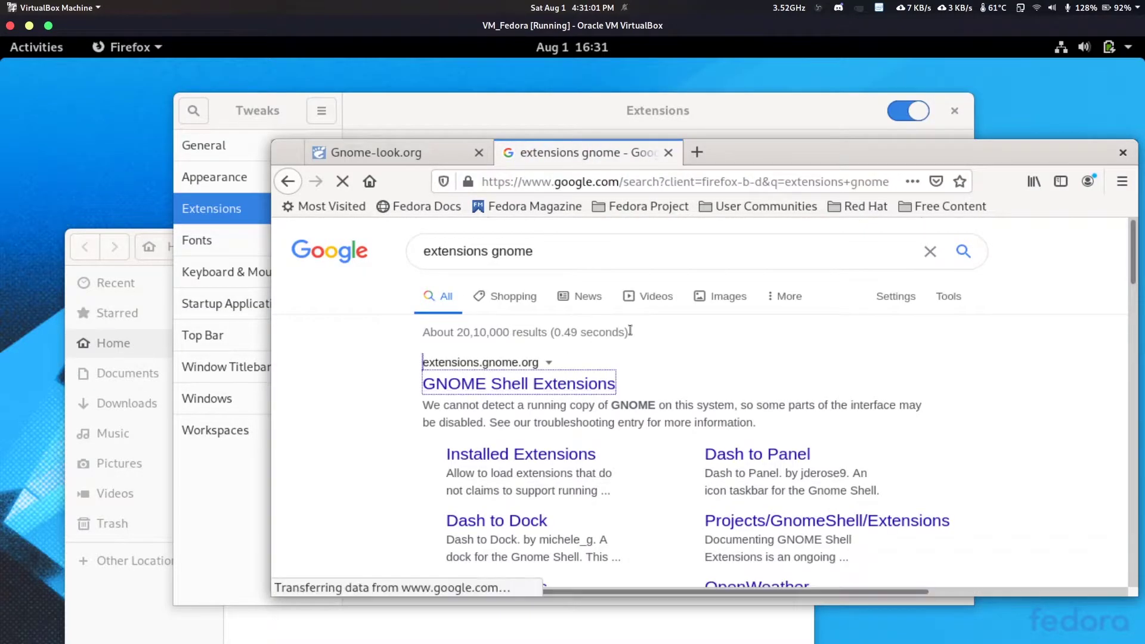
pyautogui.press('Return')
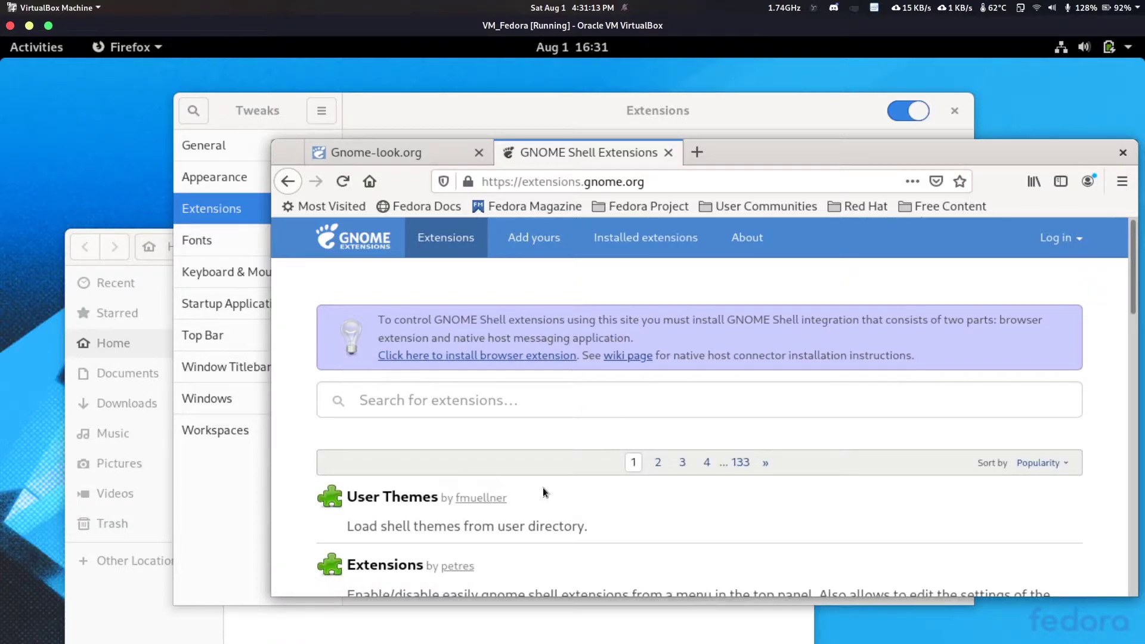
pyautogui.scroll(-3, 543, 488)
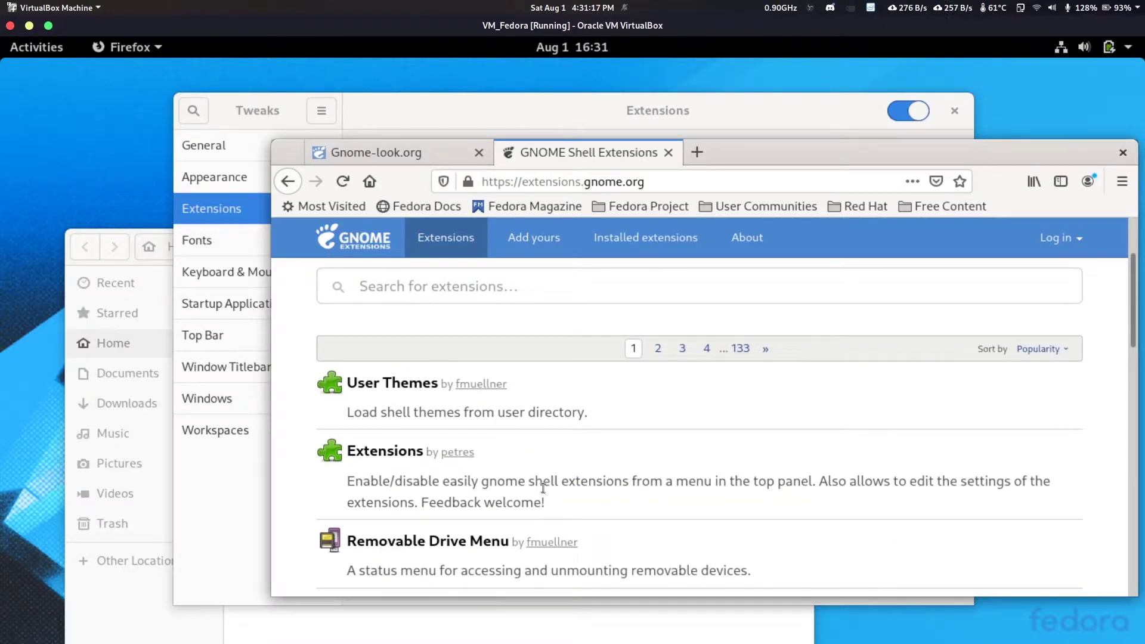
# Open the User Themes extension page and visit its GitLab homepage, then return.
pyautogui.click(391, 385)
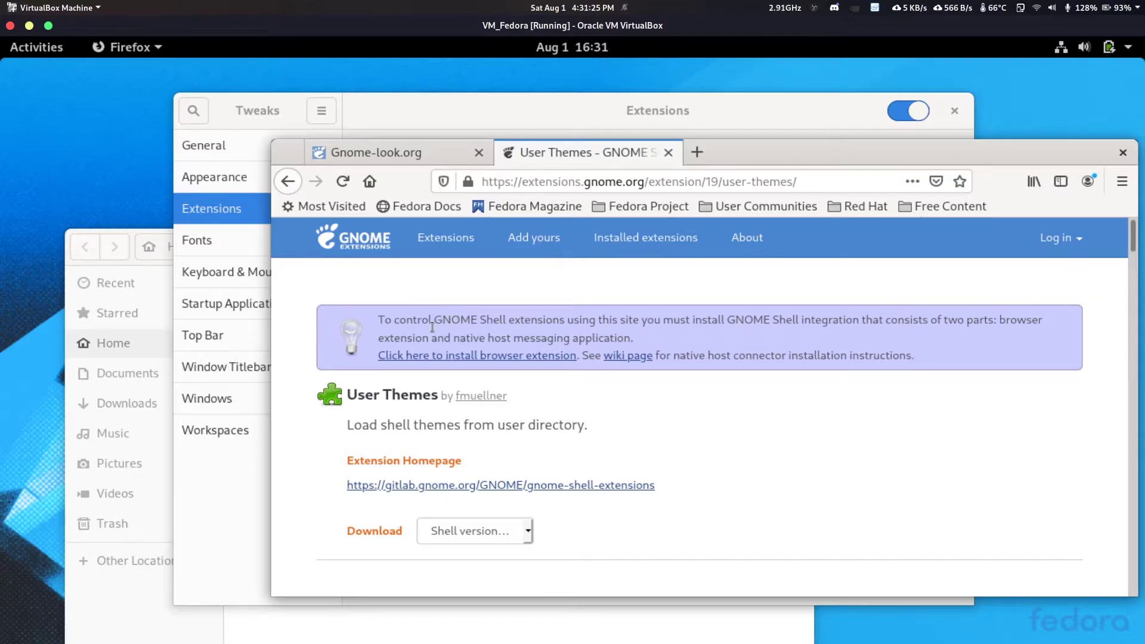
pyautogui.moveTo(432, 320); pyautogui.dragTo(700, 320)
pyautogui.click(572, 325)
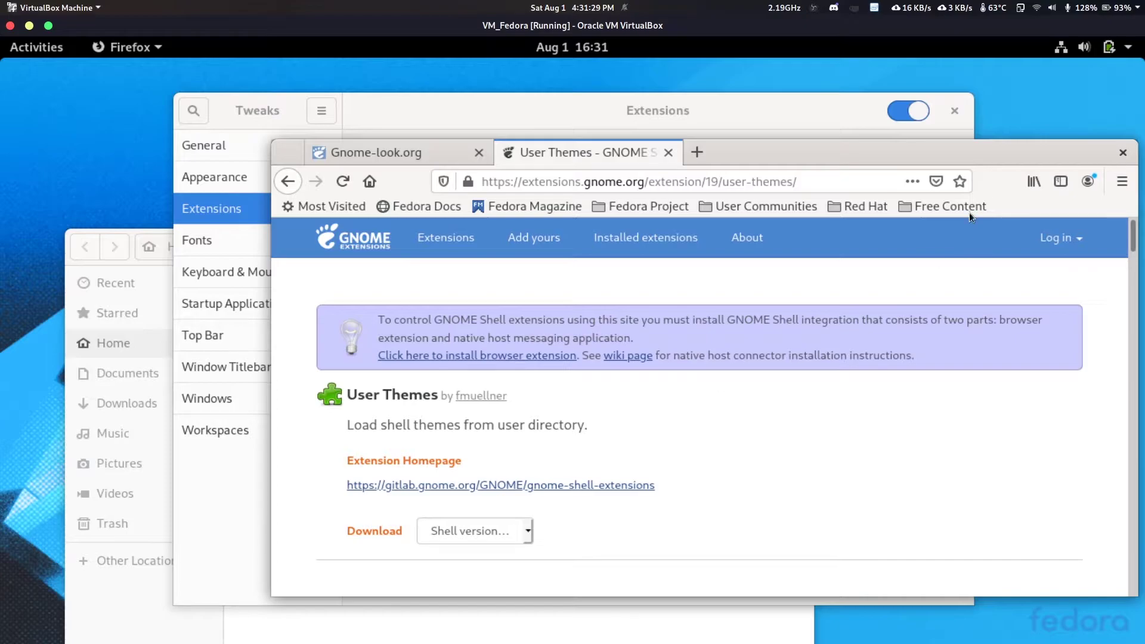
pyautogui.moveTo(1133, 241); pyautogui.dragTo(1117, 274)
pyautogui.scroll(7, 573, 364)
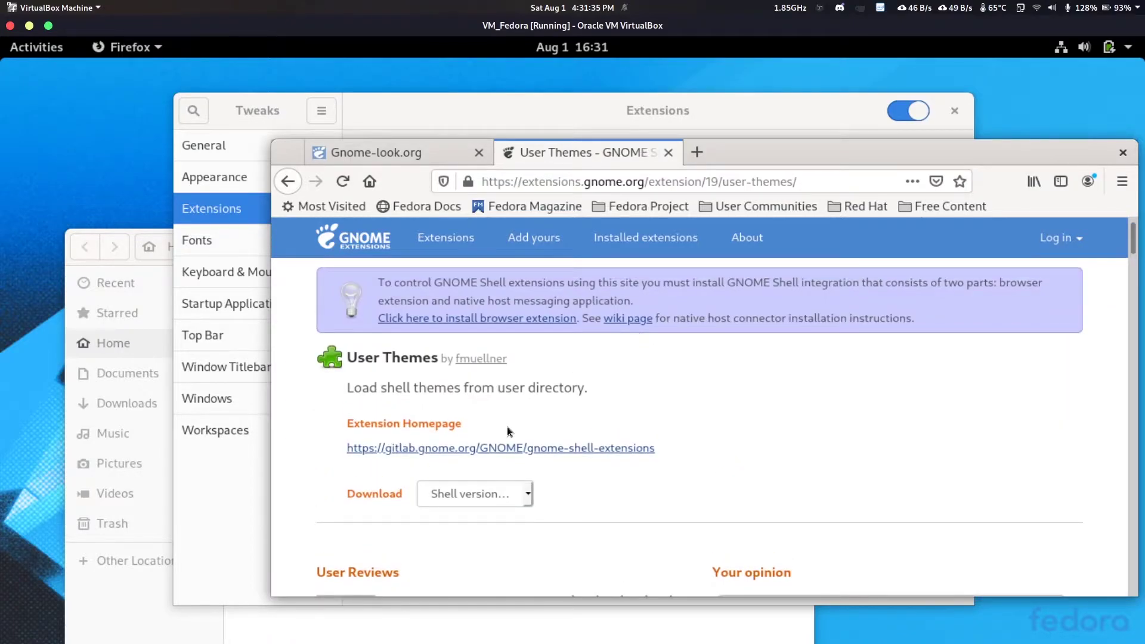
pyautogui.click(486, 449)
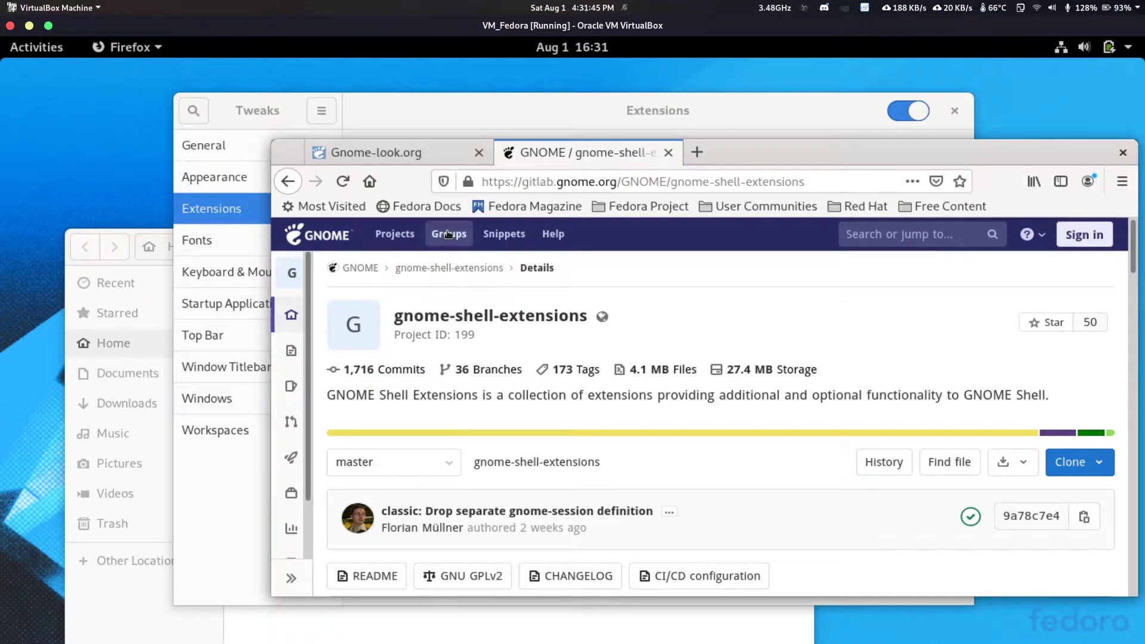
pyautogui.click(288, 182)
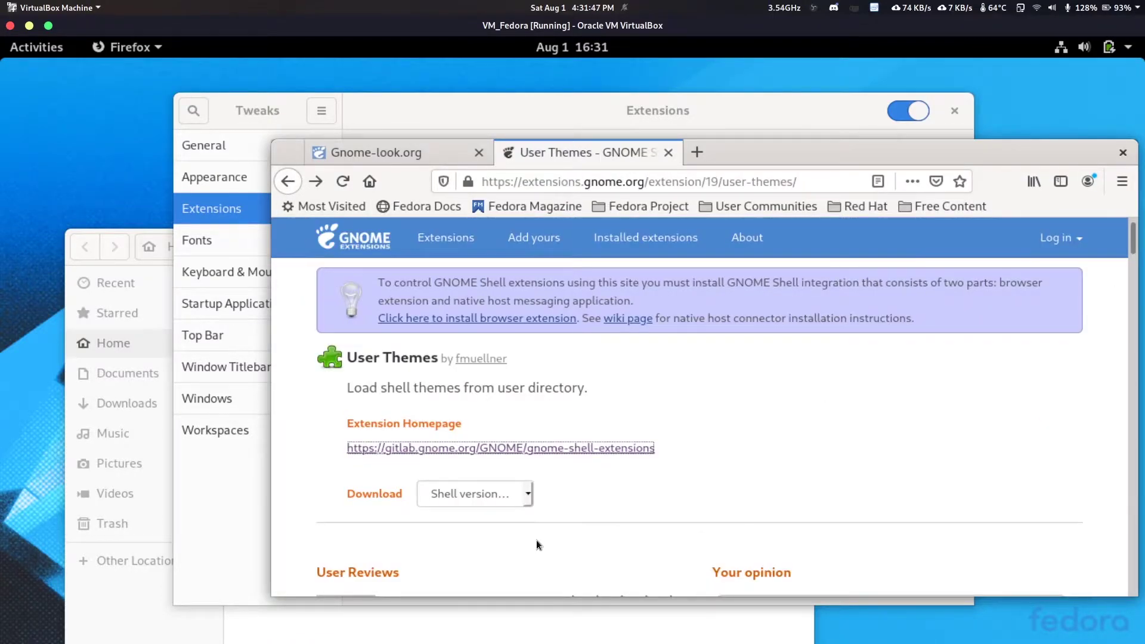
# Open the browser extension install link in a new tab and switch to it.
pyautogui.click(515, 500)
pyautogui.click(667, 387)
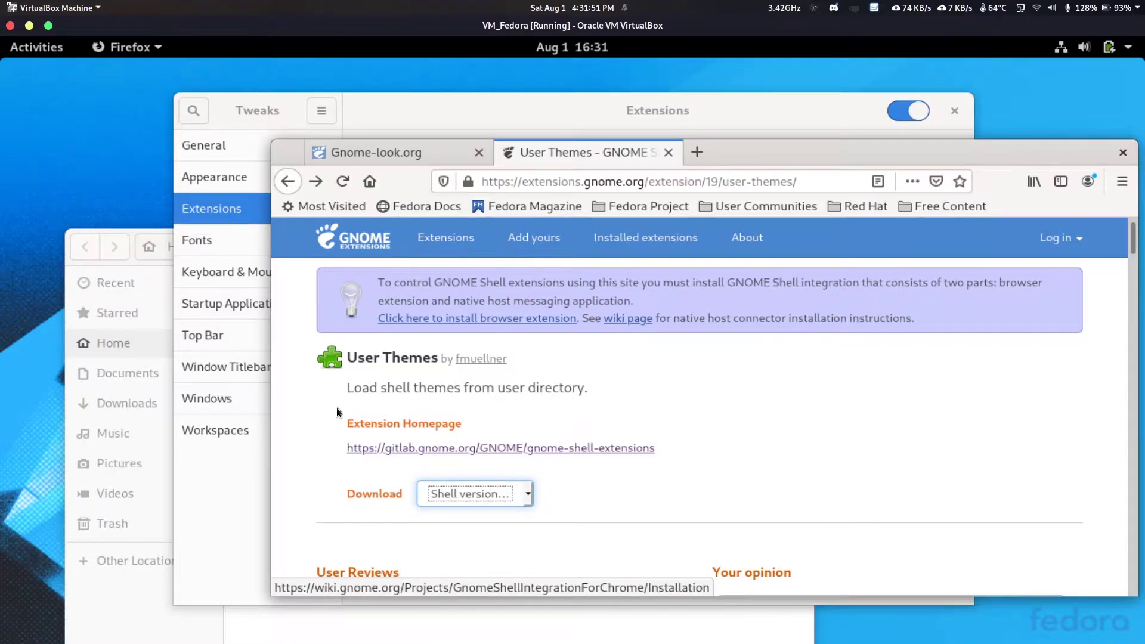
pyautogui.middleClick(496, 319)
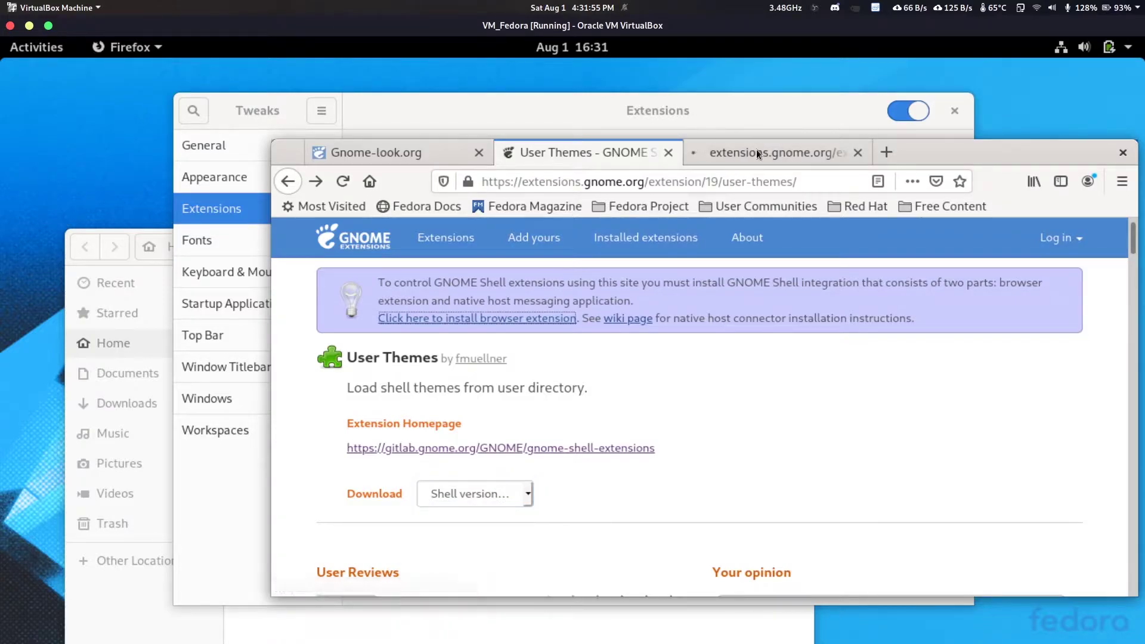
pyautogui.click(756, 149)
pyautogui.moveTo(926, 147); pyautogui.dragTo(771, 85)
# Add the GNOME Shell integration add-on and allow it in Private Windows.
pyautogui.click(357, 293)
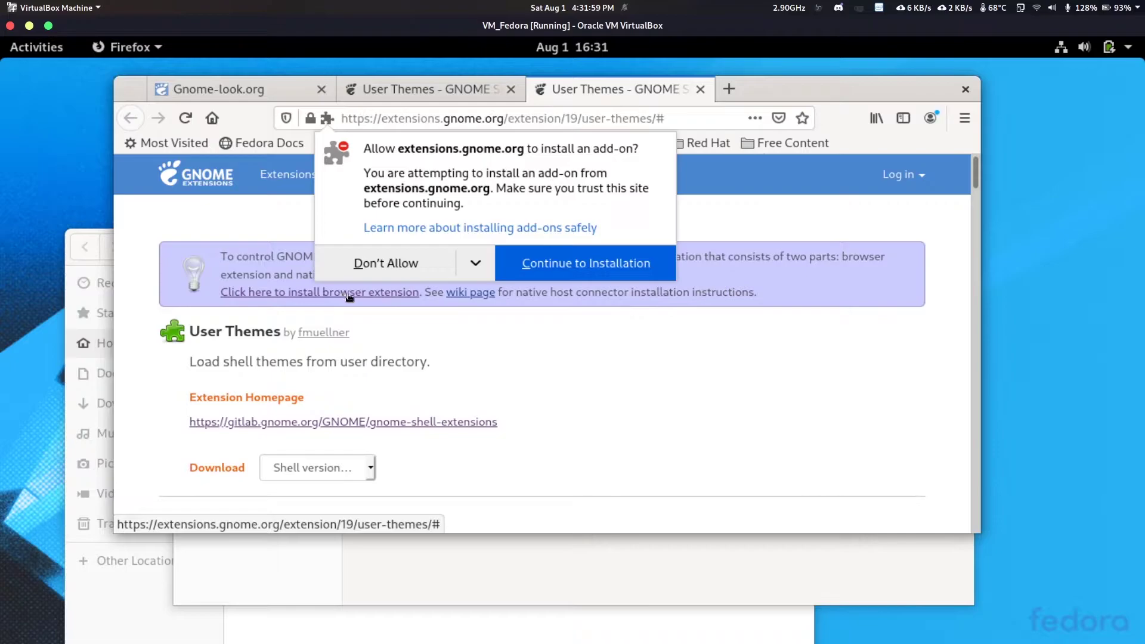
pyautogui.click(559, 262)
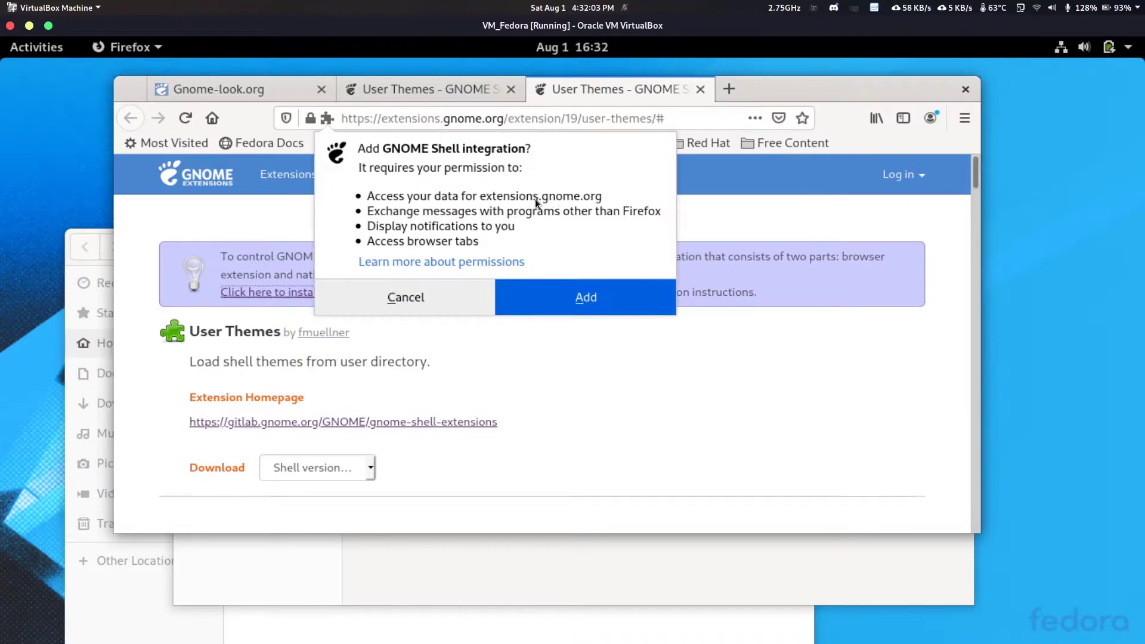
pyautogui.click(552, 291)
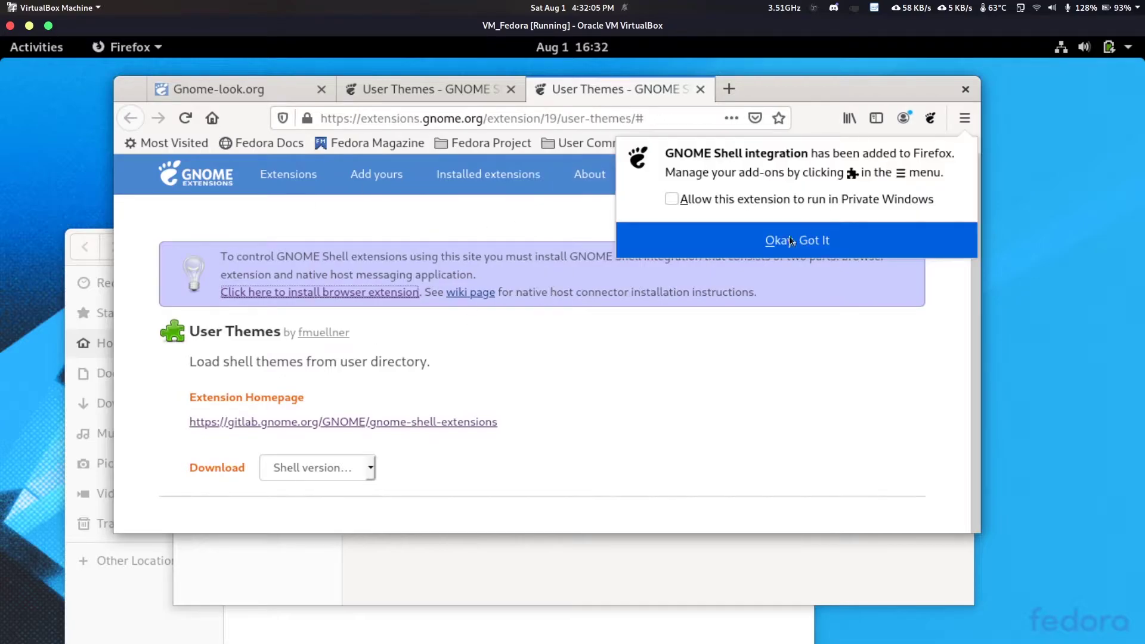
pyautogui.click(767, 201)
pyautogui.click(778, 237)
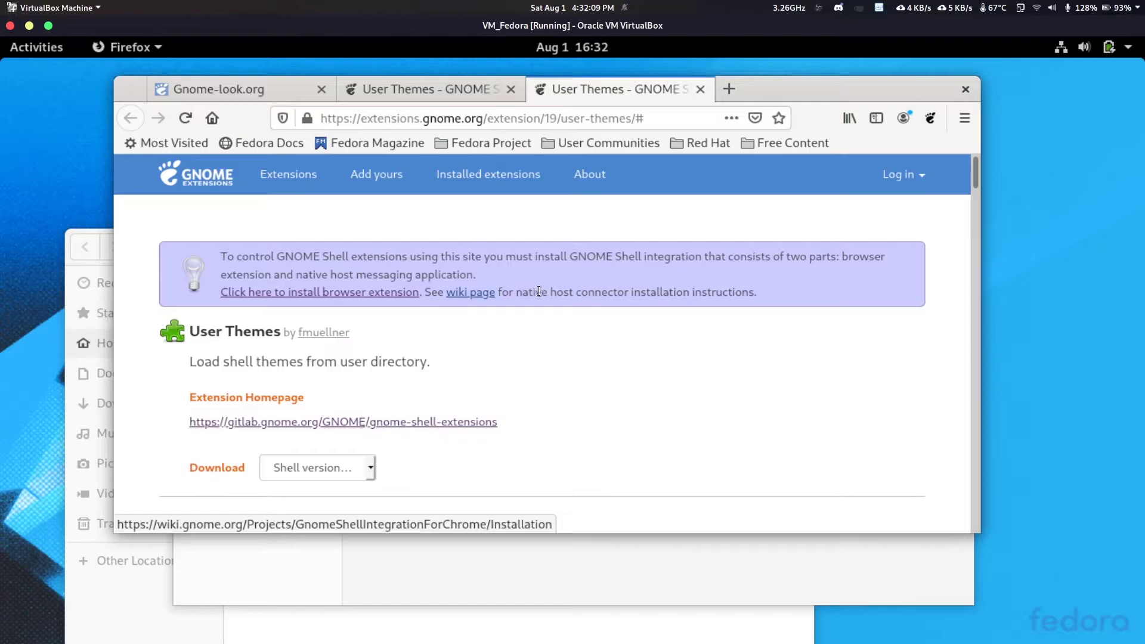
# Open the GnomeShellIntegrationForChrome wiki page and scroll to the Fedora section.
pyautogui.click(463, 293)
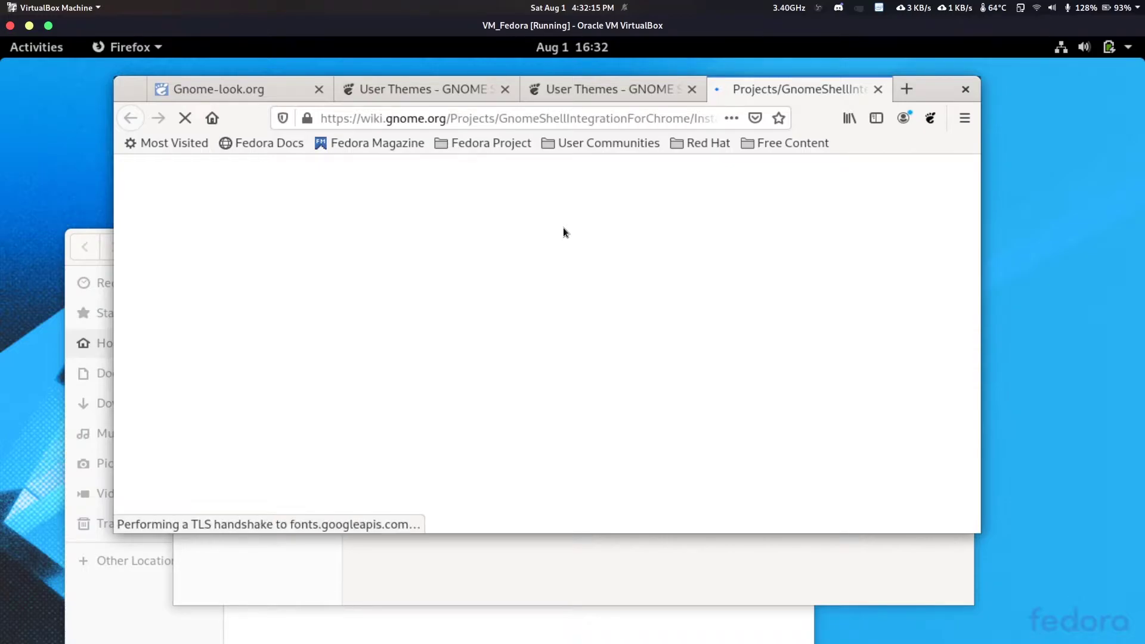
pyautogui.scroll(-5, 570, 392)
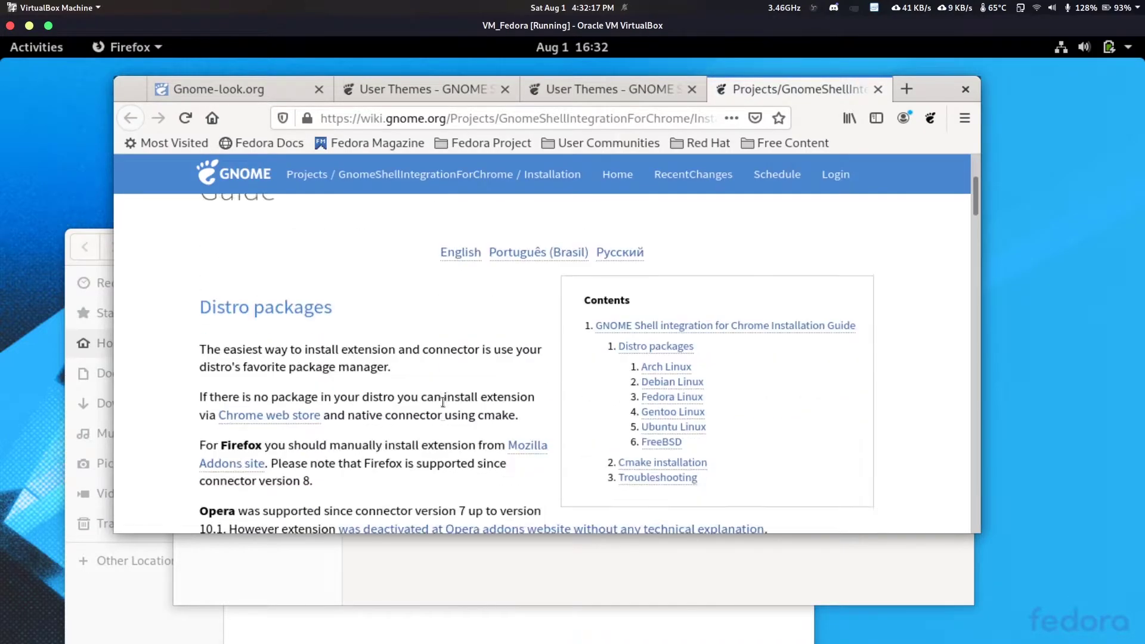
pyautogui.scroll(-10, 444, 394)
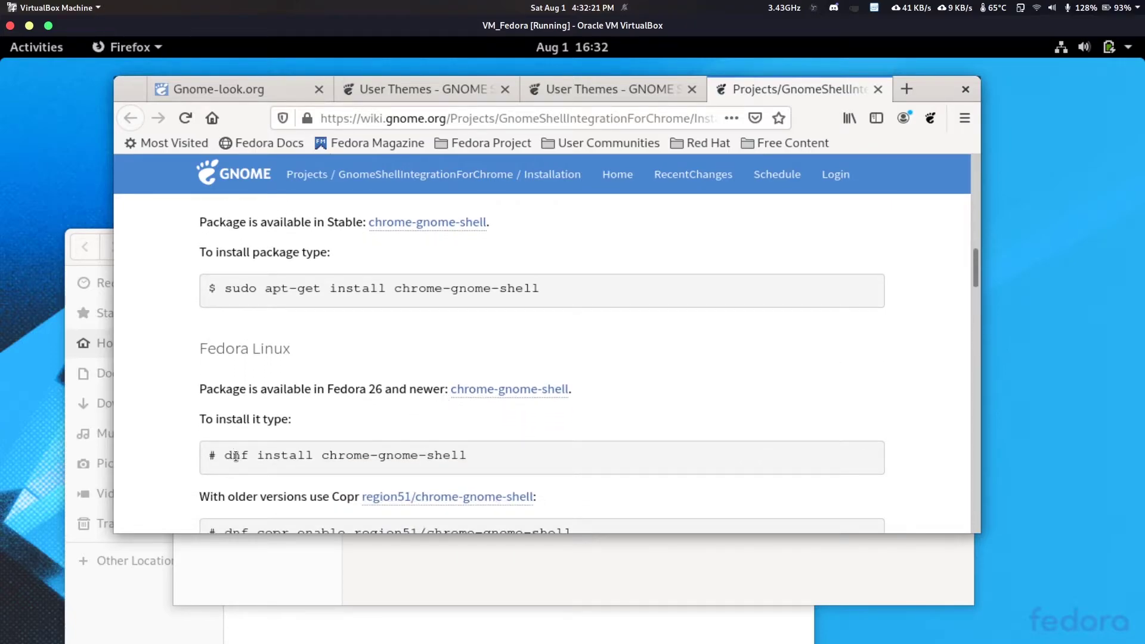
# Copy the Fedora command 'dnf install chrome-gnome-shell' and show the Activities overview.
pyautogui.doubleClick(236, 456)
pyautogui.moveTo(237, 457); pyautogui.dragTo(450, 453)
pyautogui.rightClick(452, 454)
pyautogui.click(468, 468)
pyautogui.moveTo(268, 639)
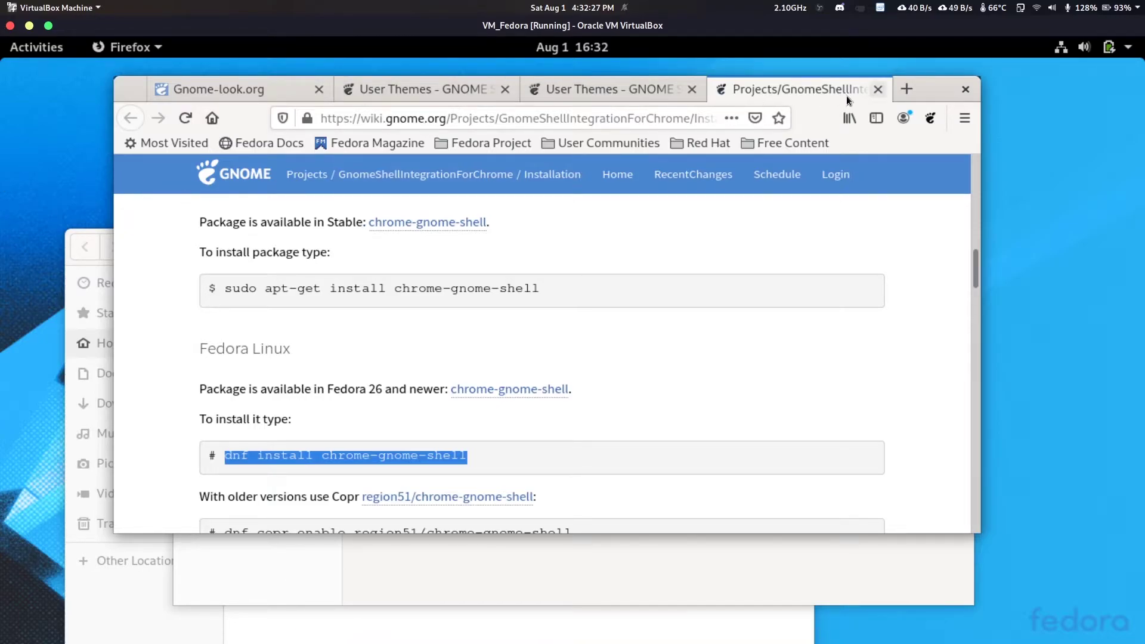
pyautogui.press('super')
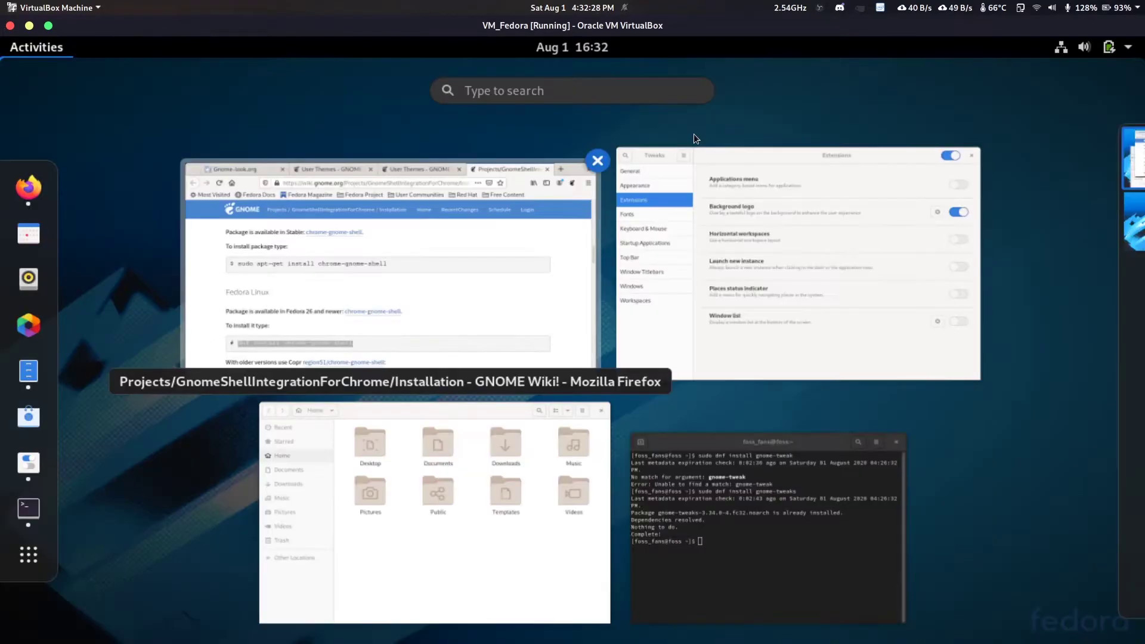
# In the terminal, enter 'sudo' followed by the pasted chrome-gnome-shell install command.
pyautogui.click(774, 466)
pyautogui.write('sudo')
pyautogui.hotkey('ctrl', 'shift', 'v')
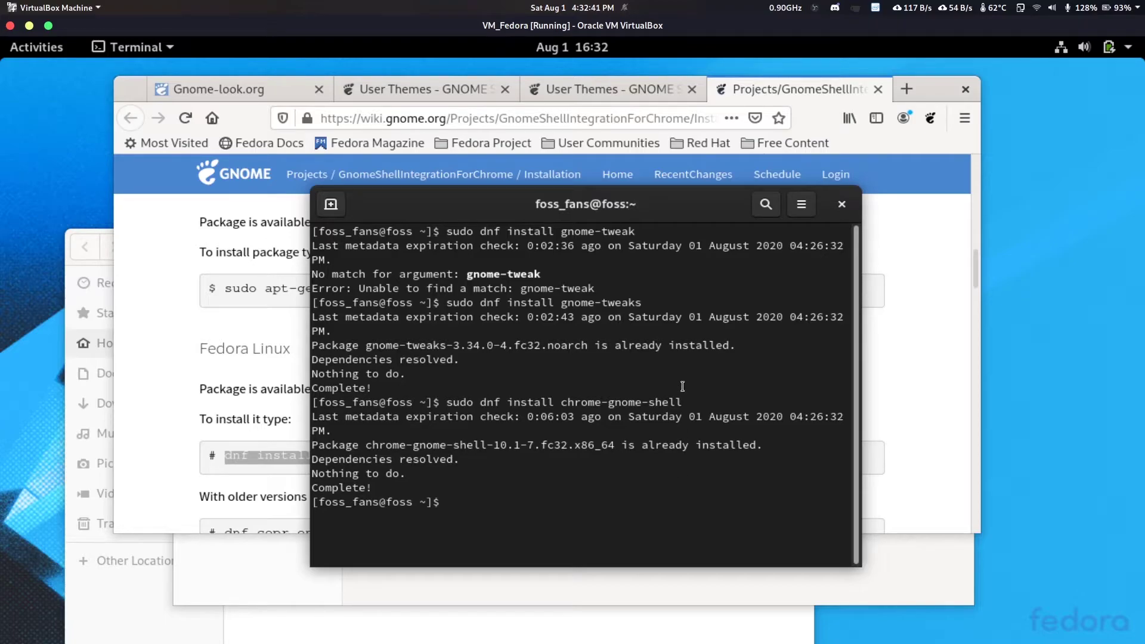
# Skim the shell-integration install guide, close its tab, and reload the User Themes extension page.
pyautogui.hotkey('alt', 'Tab')
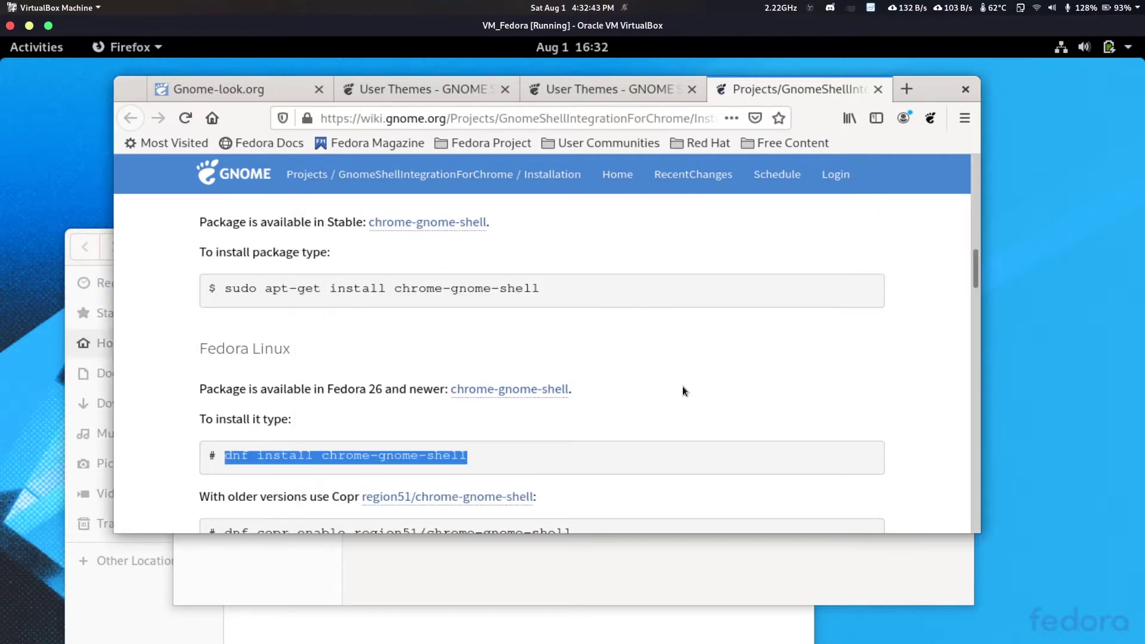
pyautogui.click(642, 98)
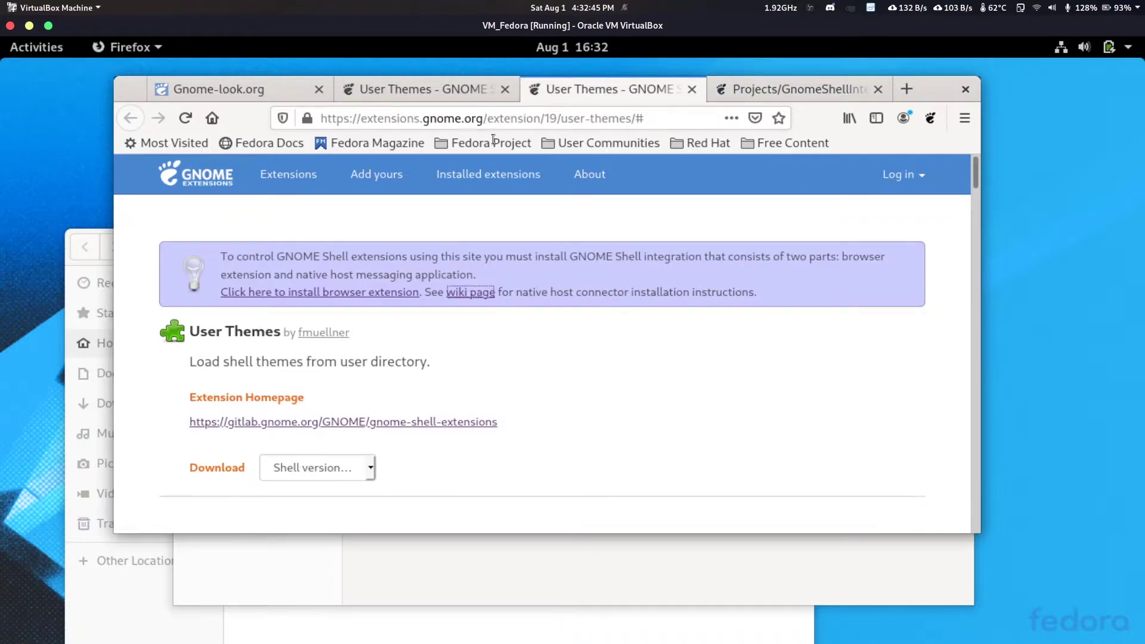
pyautogui.click(749, 91)
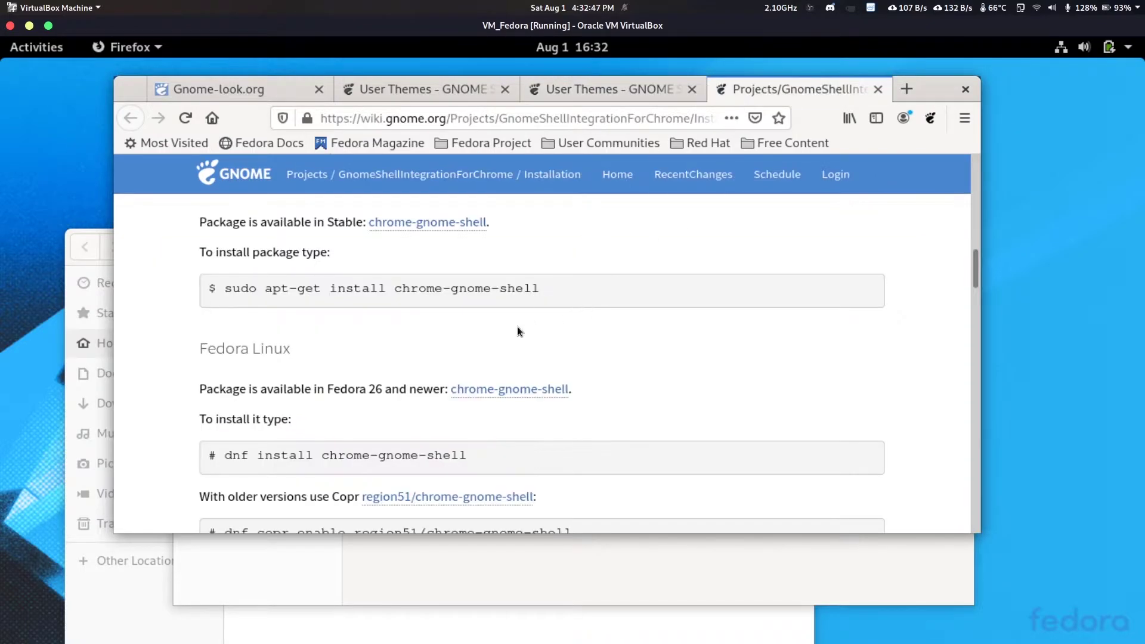
pyautogui.scroll(-5, 512, 334)
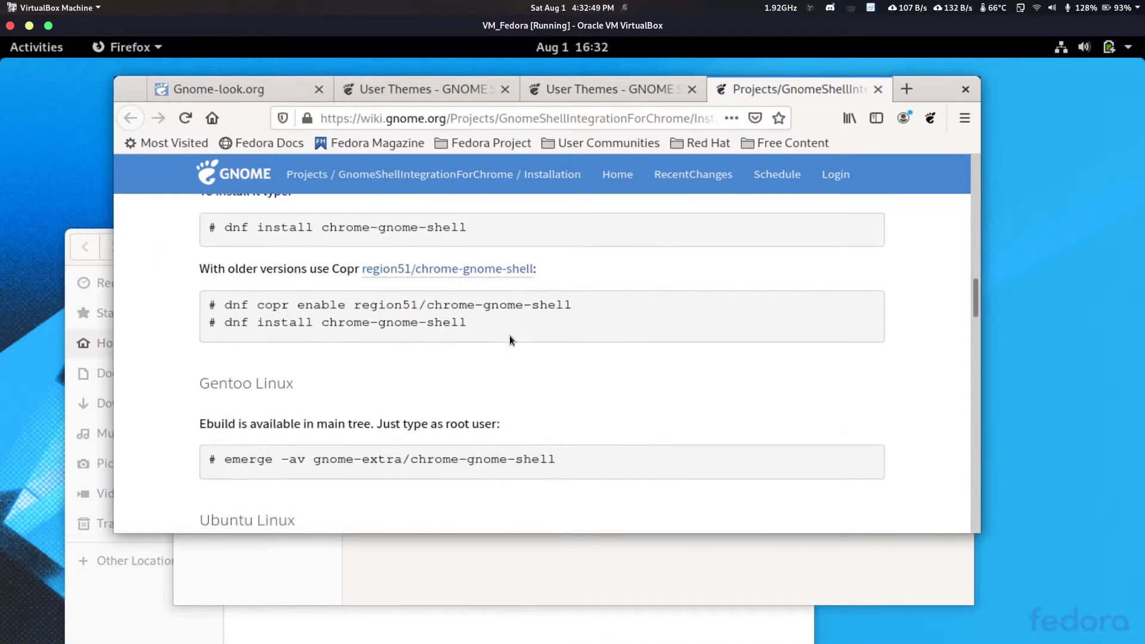
pyautogui.scroll(1, 501, 349)
pyautogui.scroll(-10, 501, 348)
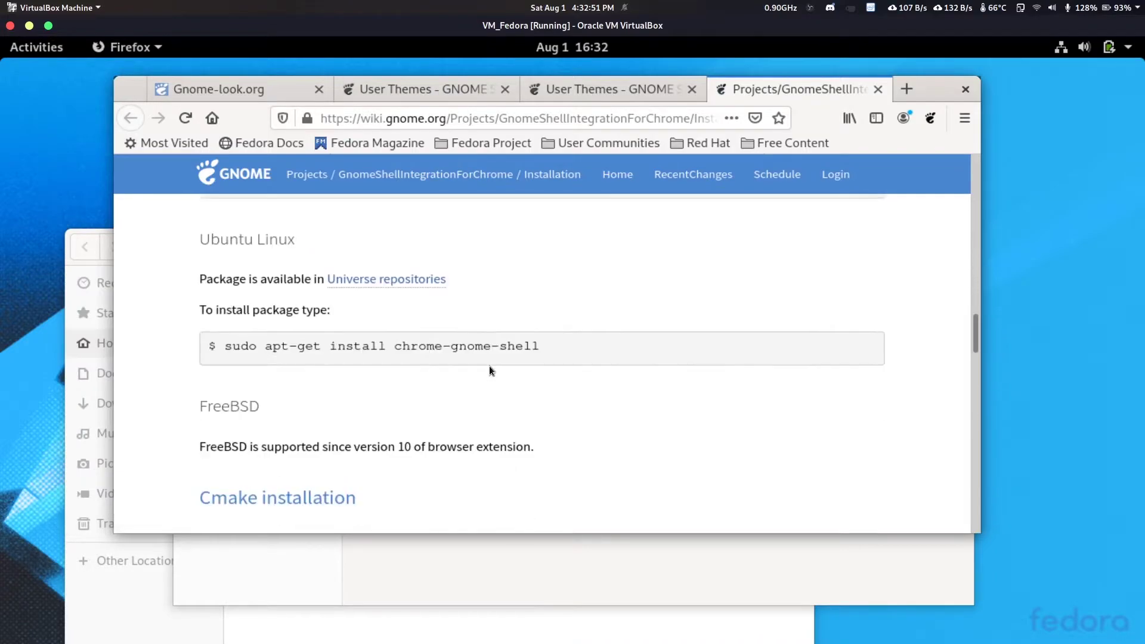
pyautogui.scroll(-20, 489, 367)
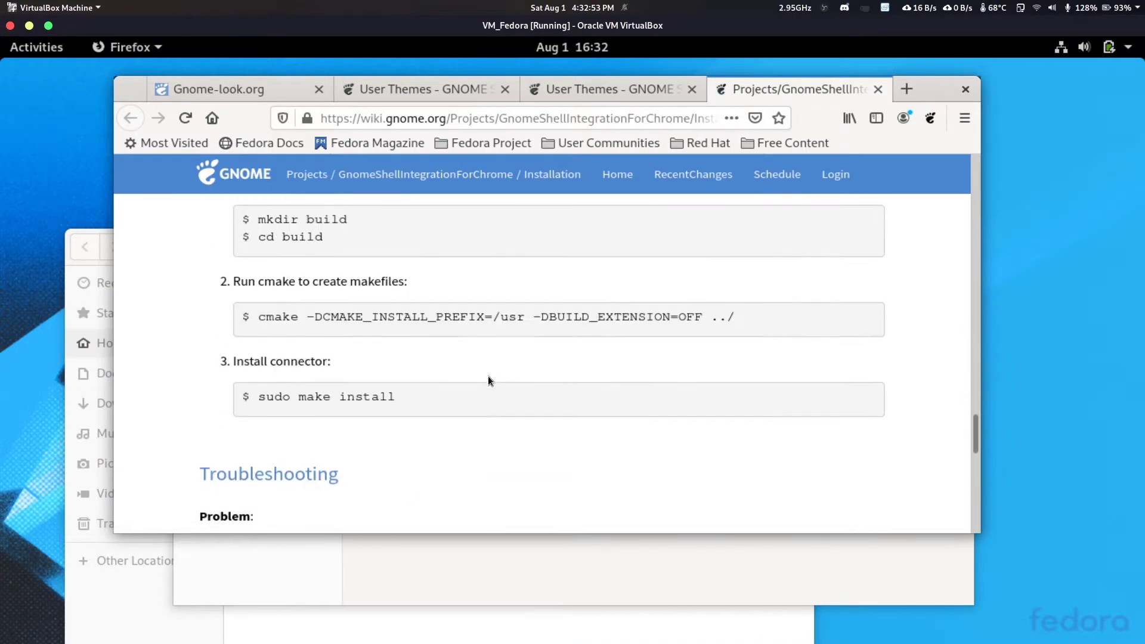
pyautogui.scroll(-8, 490, 375)
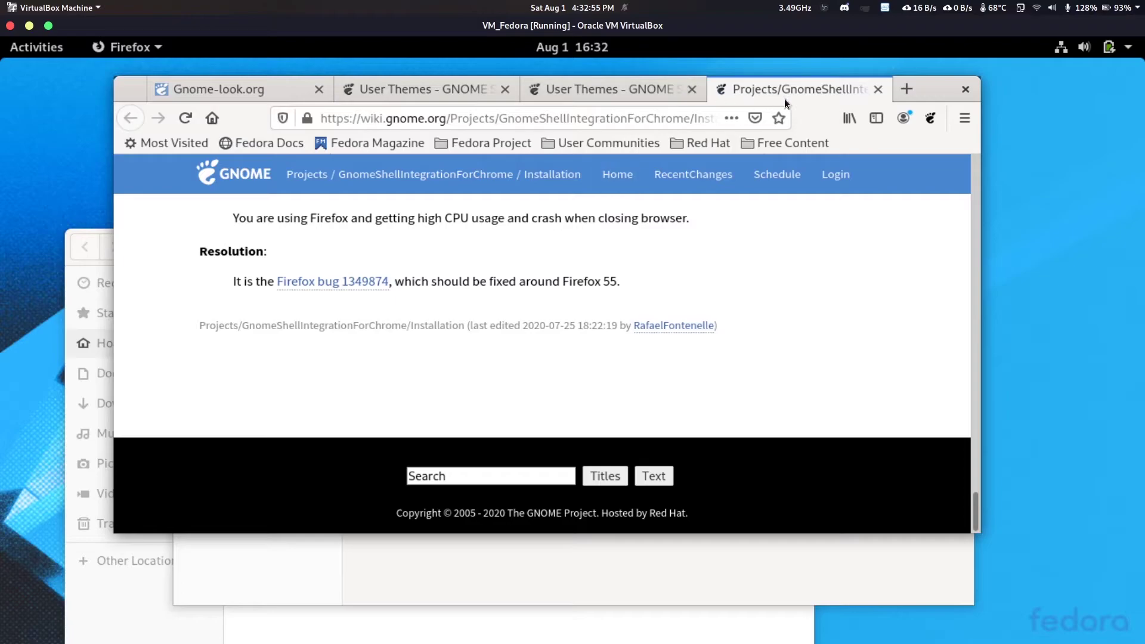
pyautogui.click(877, 89)
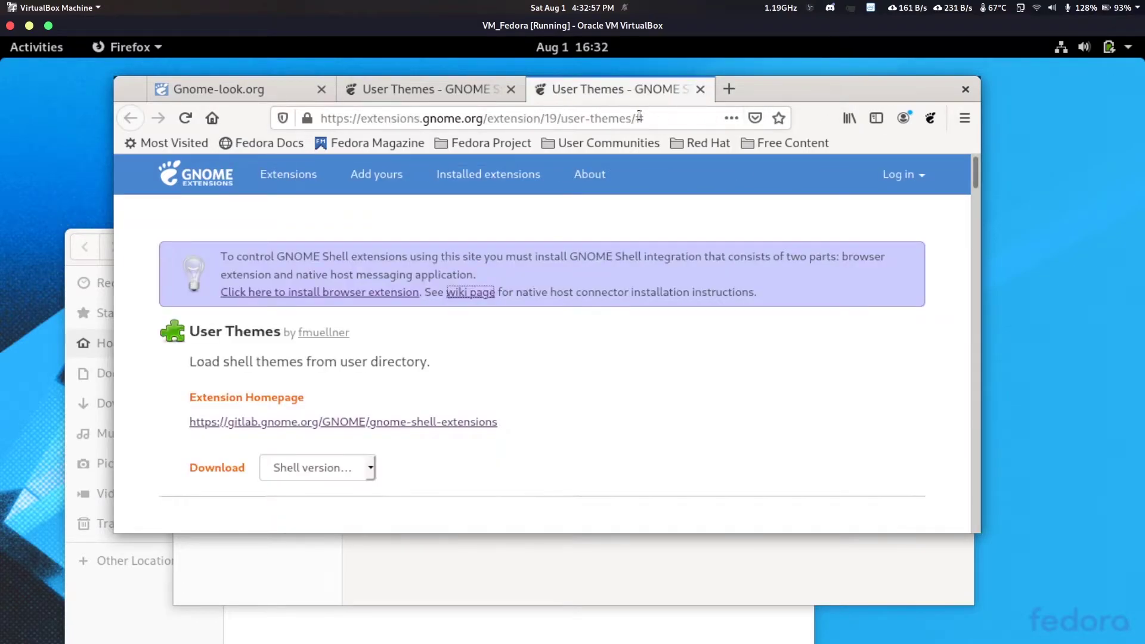
pyautogui.click(180, 122)
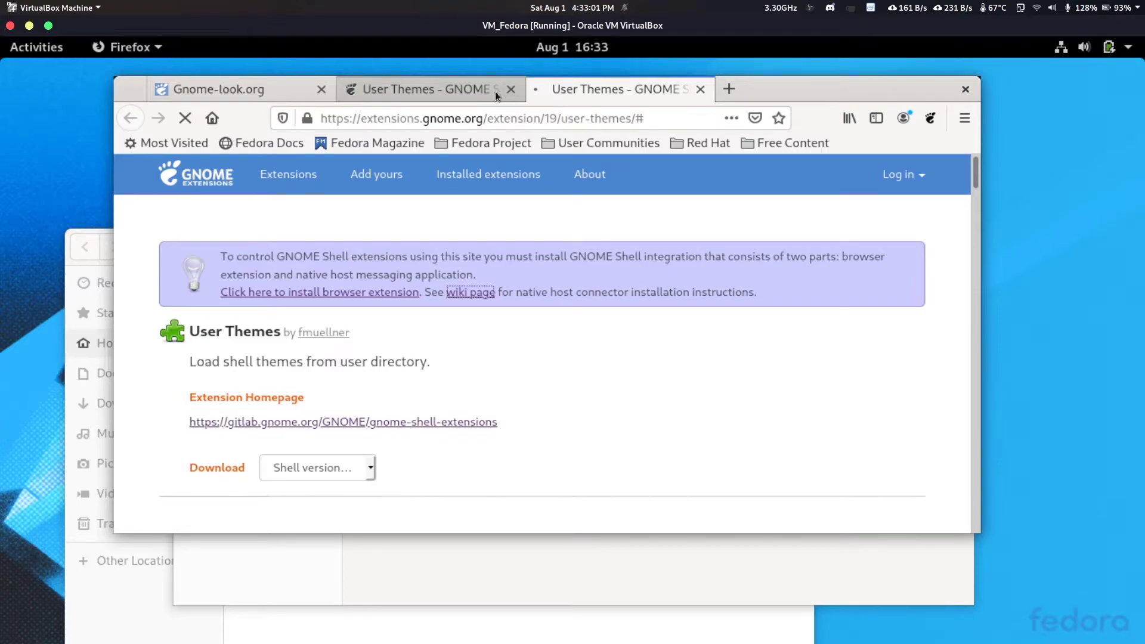
# Close the duplicate tab, switch User Themes ON and confirm Install, then slide Firefox aside.
pyautogui.click(512, 89)
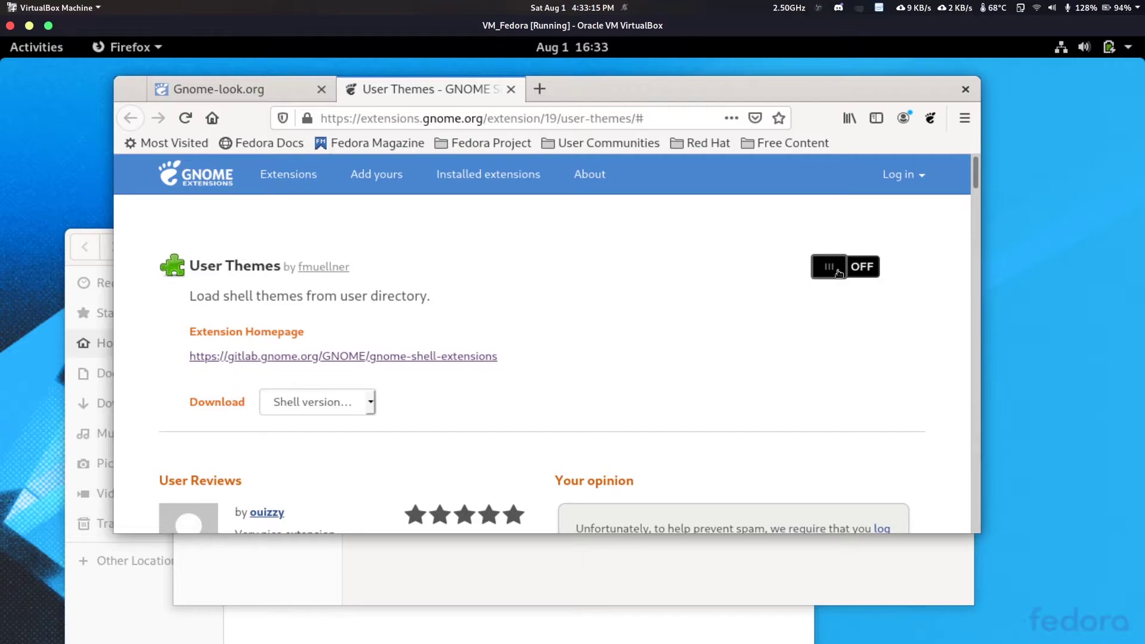
pyautogui.doubleClick(208, 269)
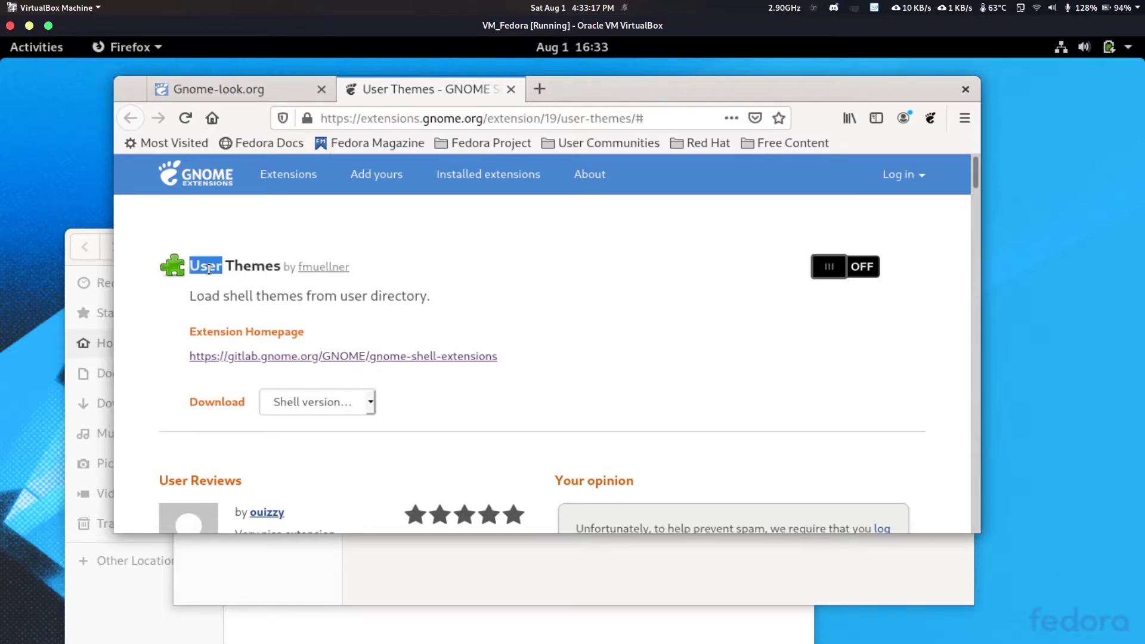
pyautogui.moveTo(208, 269); pyautogui.dragTo(258, 270)
pyautogui.click(260, 269)
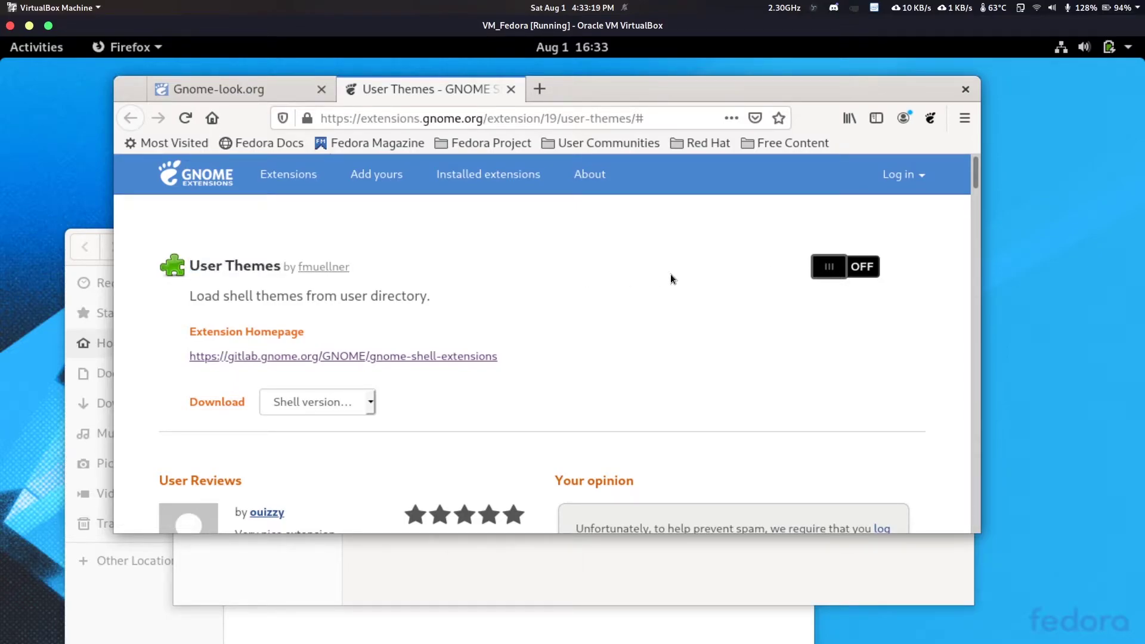
pyautogui.click(840, 266)
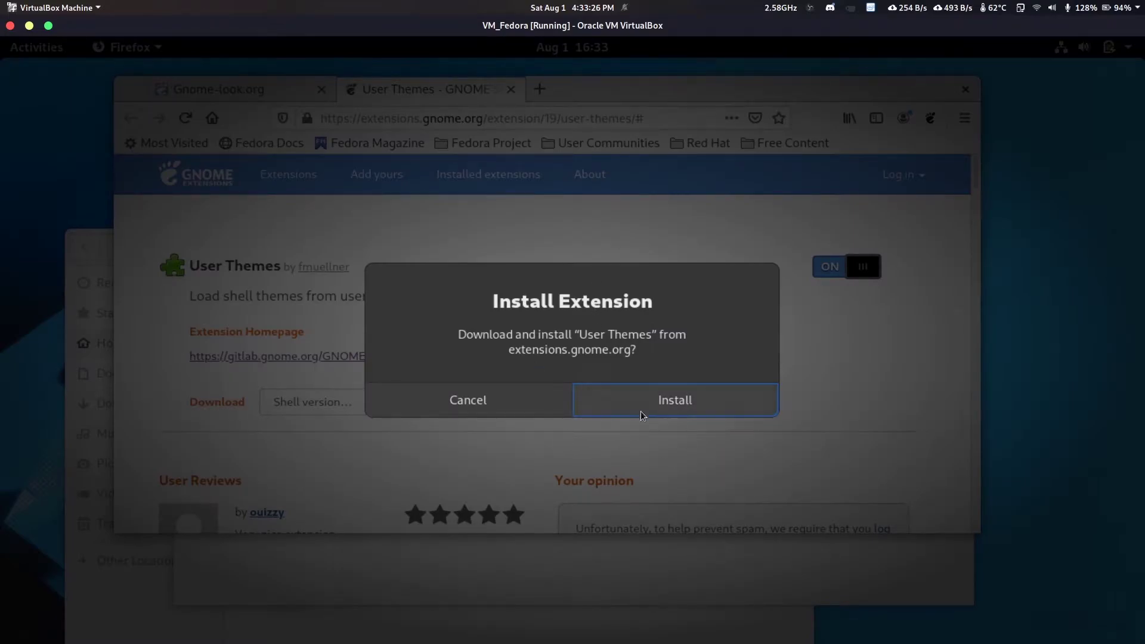
pyautogui.click(689, 401)
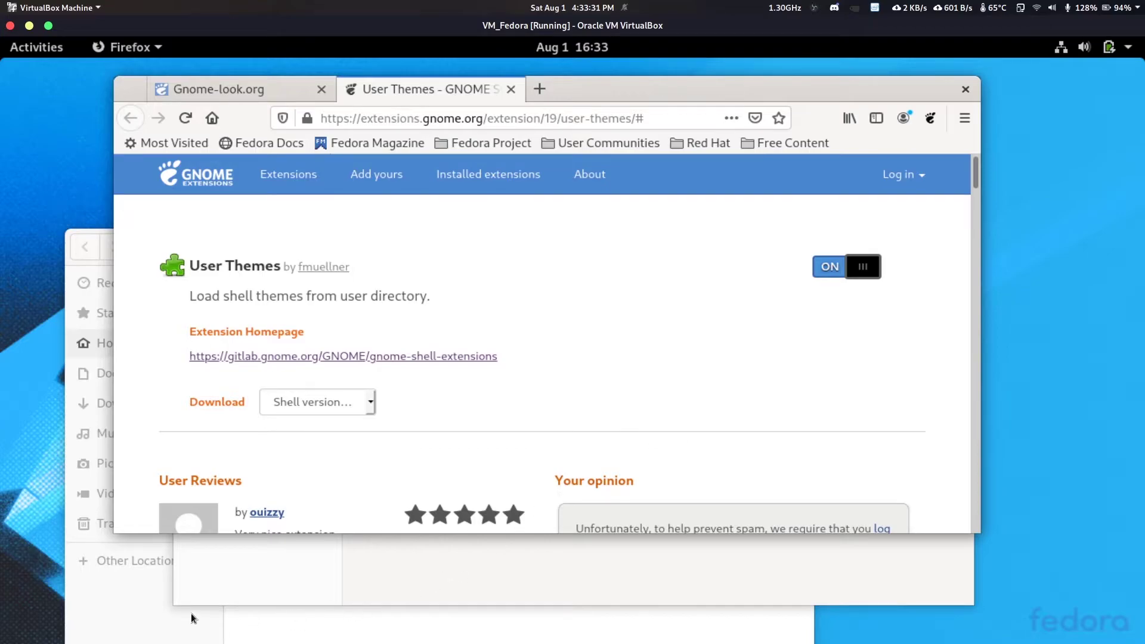
pyautogui.moveTo(607, 87); pyautogui.dragTo(760, 87)
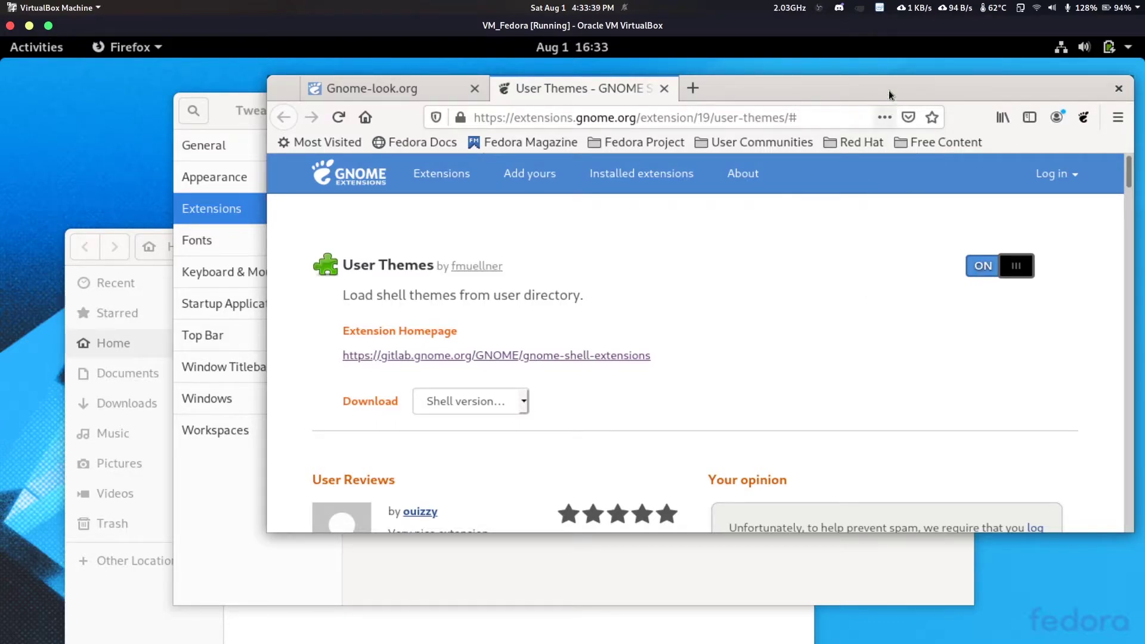
# Restart Tweaks via the 'tweak' search and check that User themes is listed under Extensions.
pyautogui.click(400, 578)
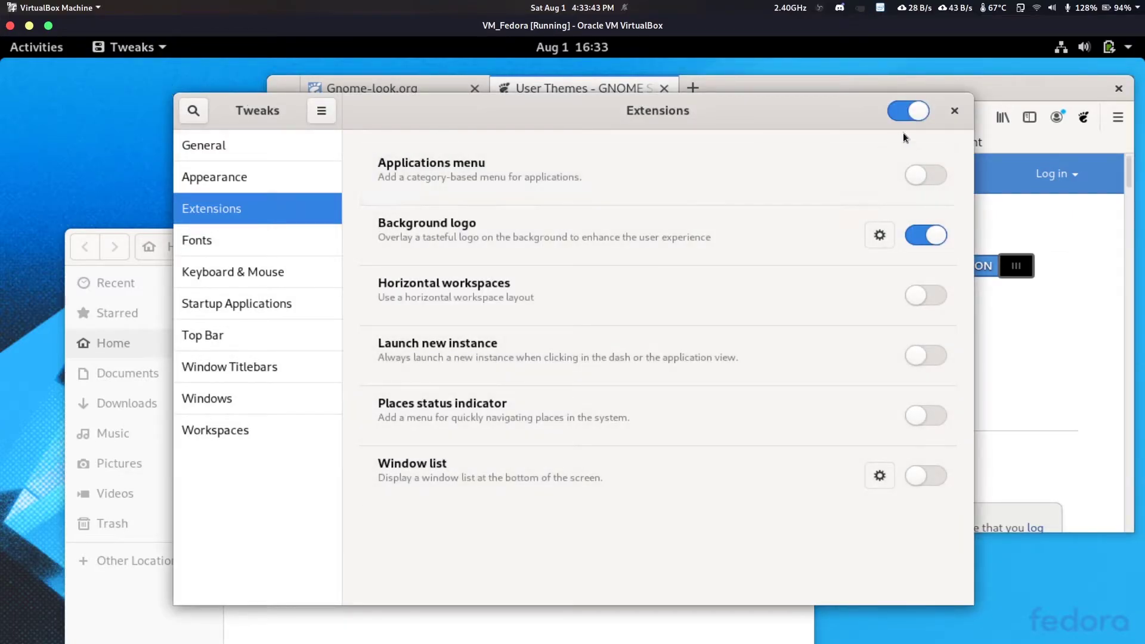
pyautogui.click(955, 111)
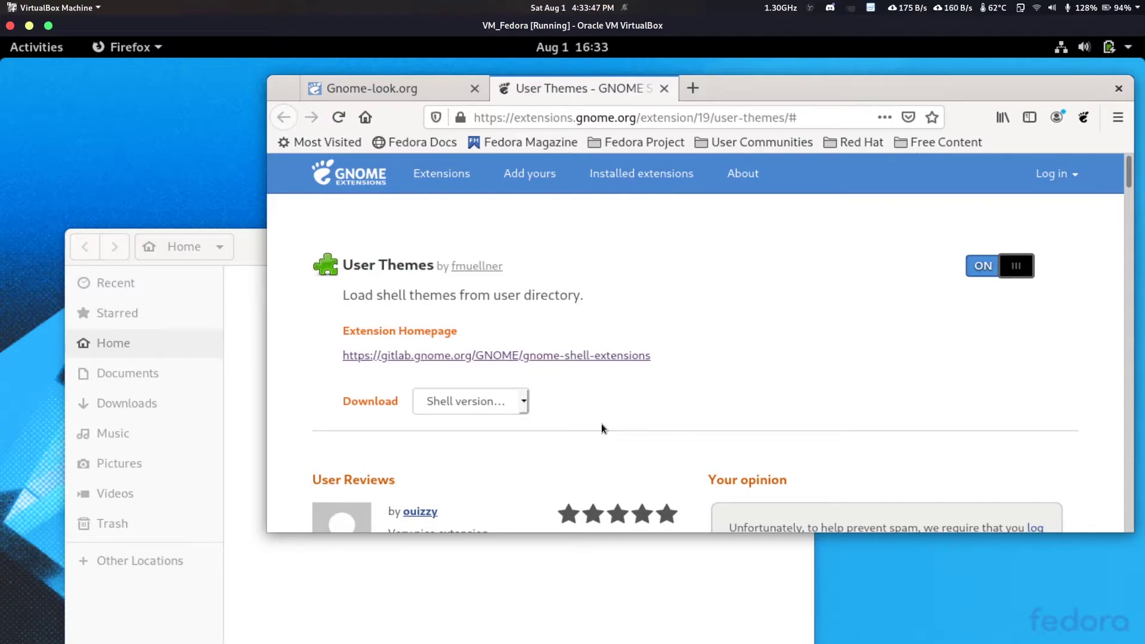
pyautogui.press('super')
pyautogui.write('tweak')
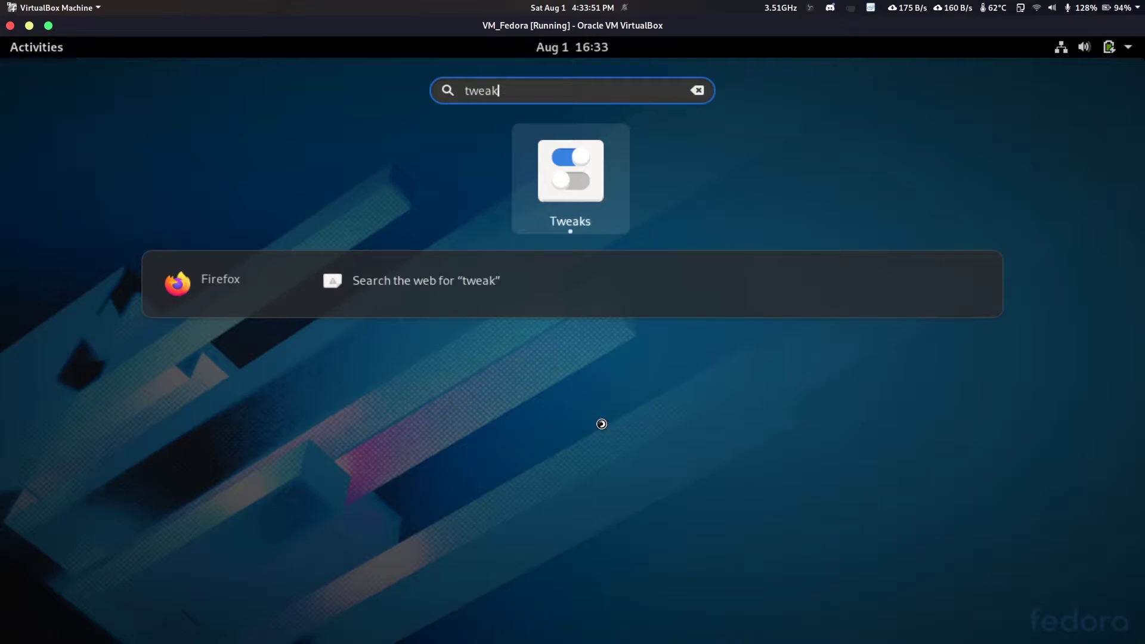
pyautogui.press('Escape')
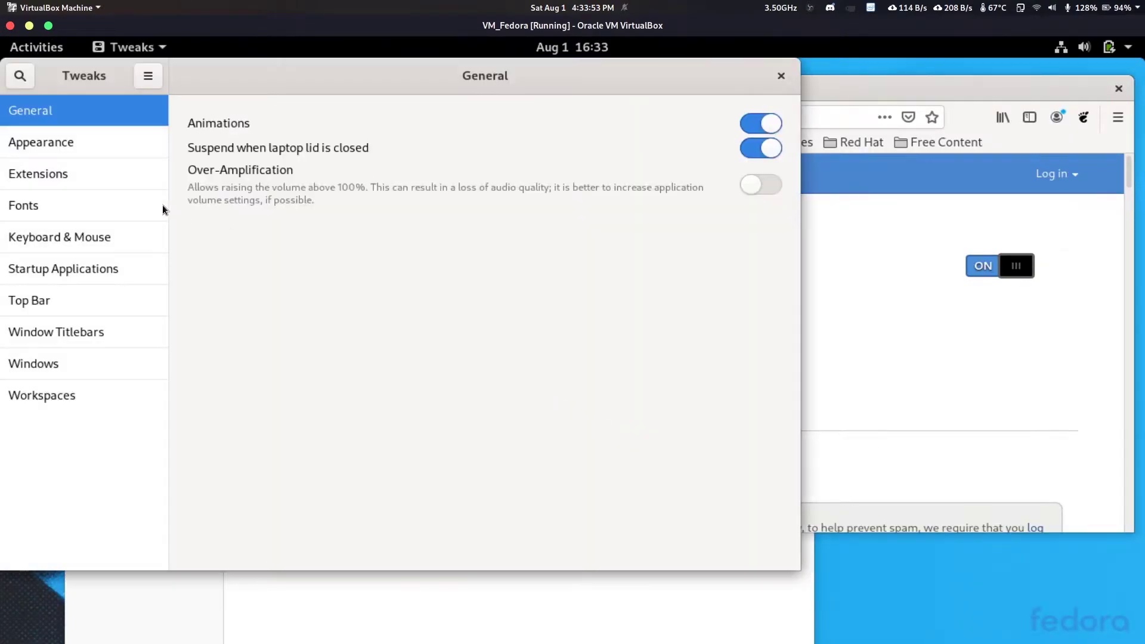
pyautogui.click(102, 177)
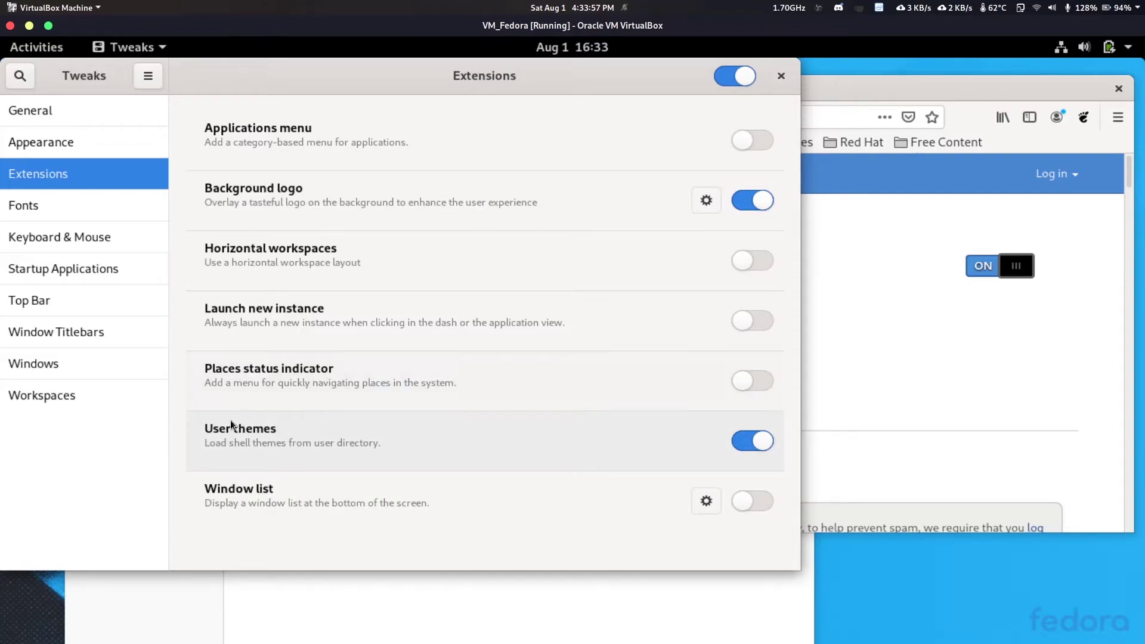
# Check the Shell theme dropdown on the Appearance page, still at Default.
pyautogui.click(76, 141)
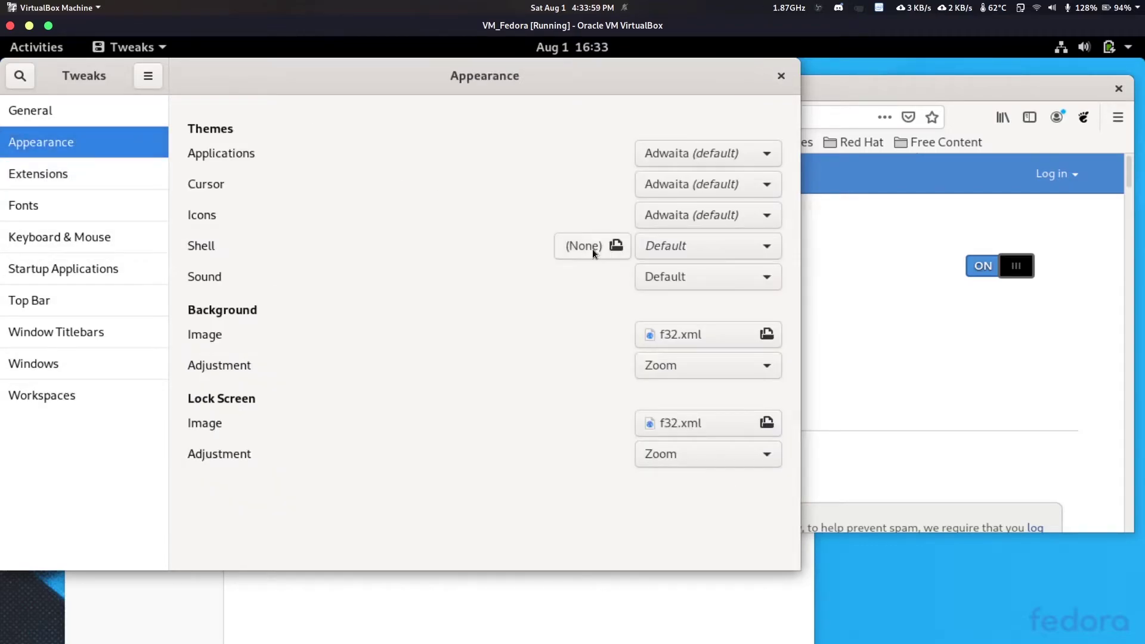
pyautogui.click(713, 250)
pyautogui.click(713, 249)
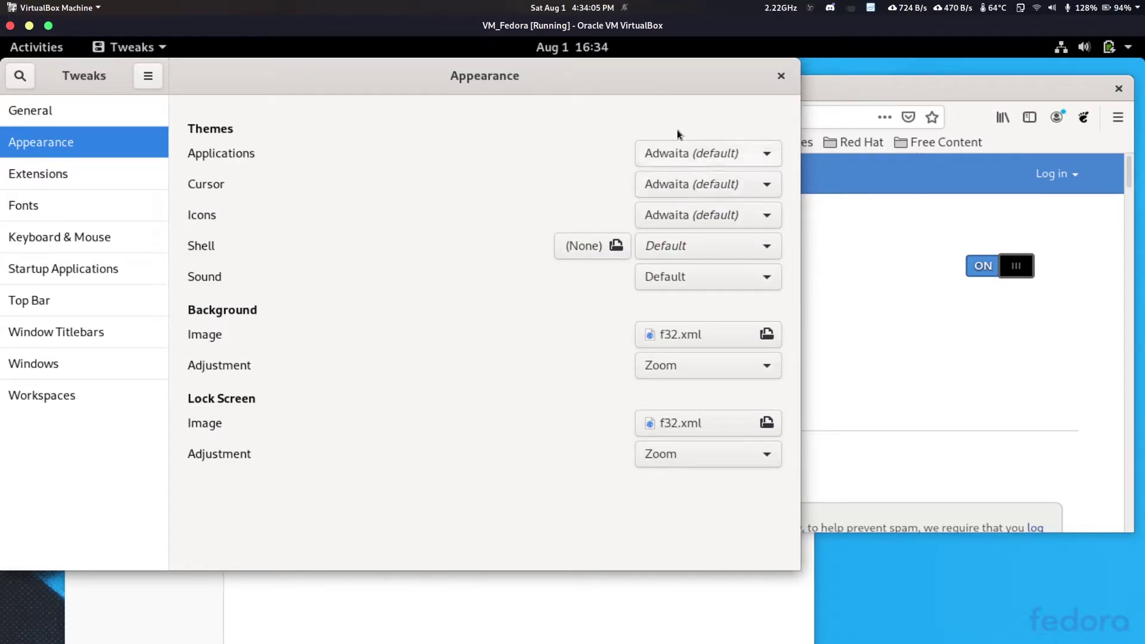
# Close the User Themes extension tab in Firefox and dismiss the suggested sites list.
pyautogui.click(948, 83)
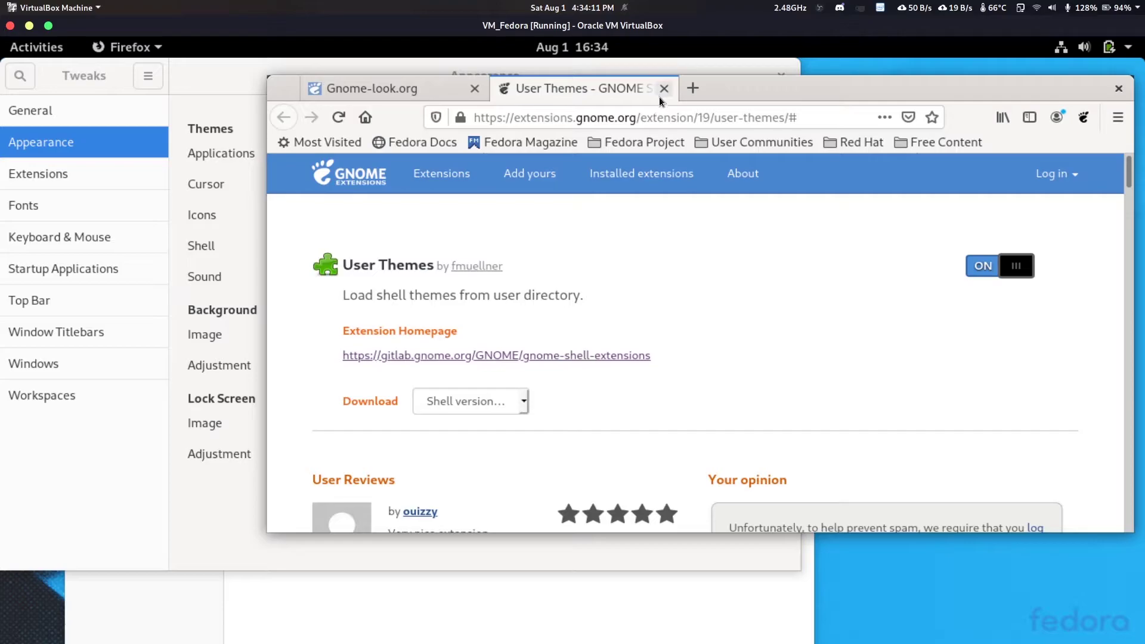
pyautogui.scroll(-5, 801, 387)
pyautogui.scroll(-3, 799, 396)
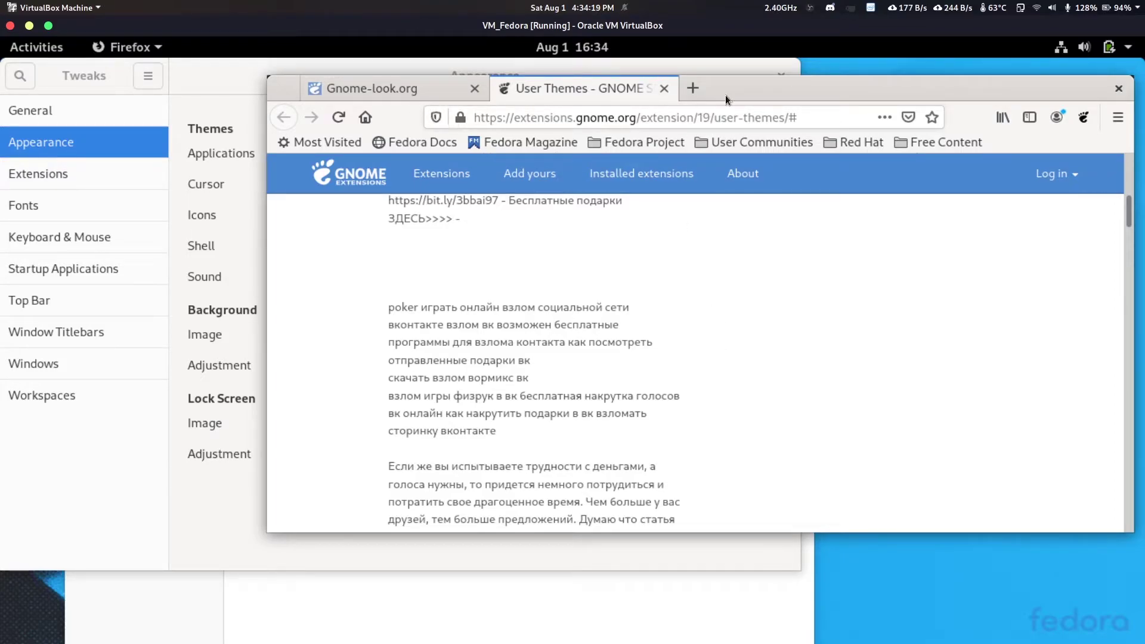
pyautogui.click(664, 89)
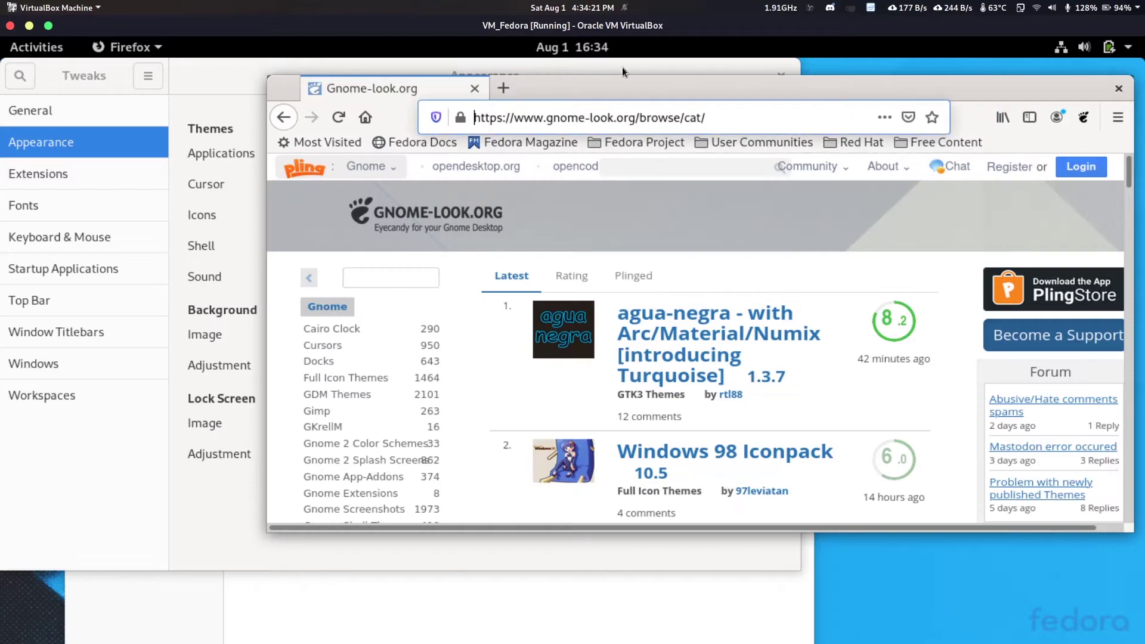
pyautogui.scroll(-5, 836, 317)
pyautogui.scroll(4, 525, 181)
pyautogui.click(639, 118)
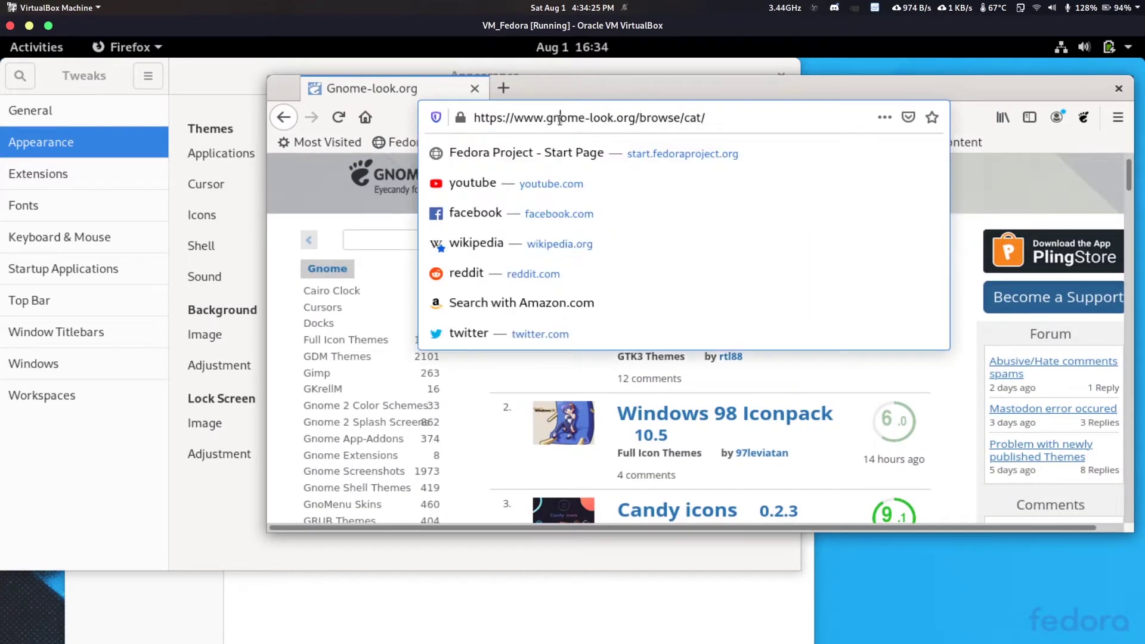
pyautogui.click(993, 189)
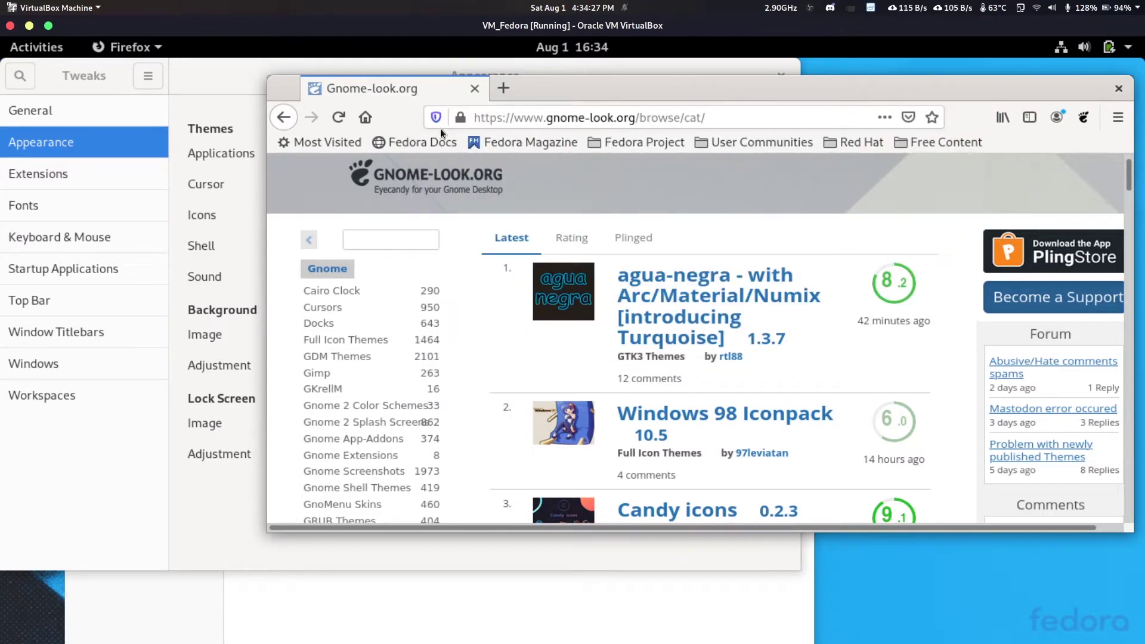
# Scroll the gnome-look.org latest theme listings and go to page 2.
pyautogui.scroll(-10, 669, 390)
pyautogui.scroll(-3, 669, 389)
pyautogui.scroll(7, 668, 389)
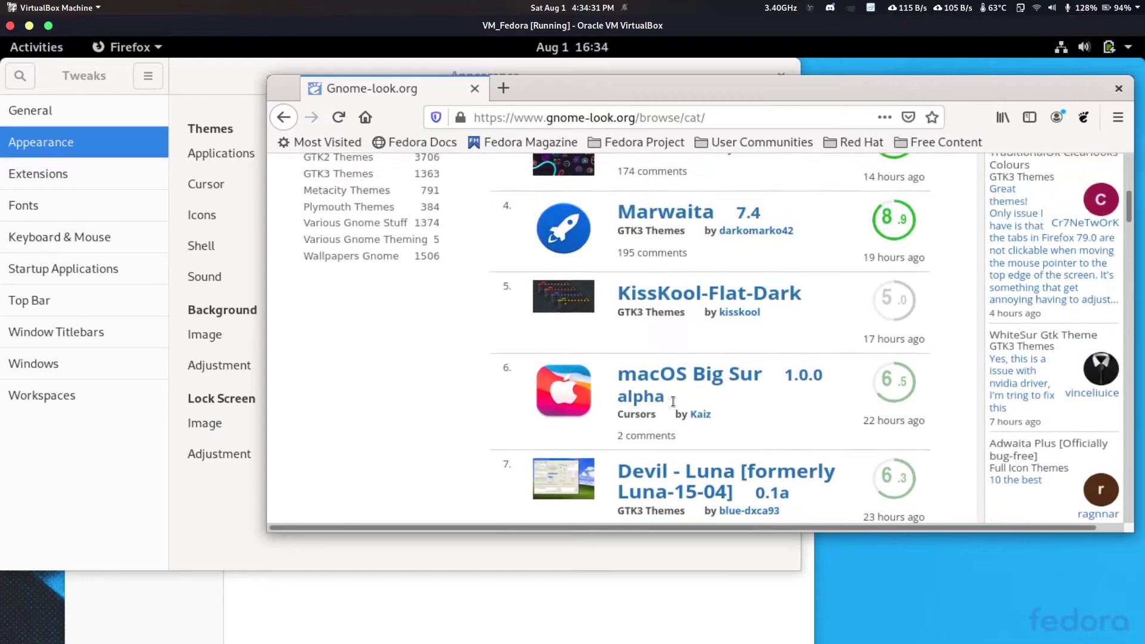
pyautogui.scroll(-6, 668, 389)
pyautogui.scroll(-2, 673, 396)
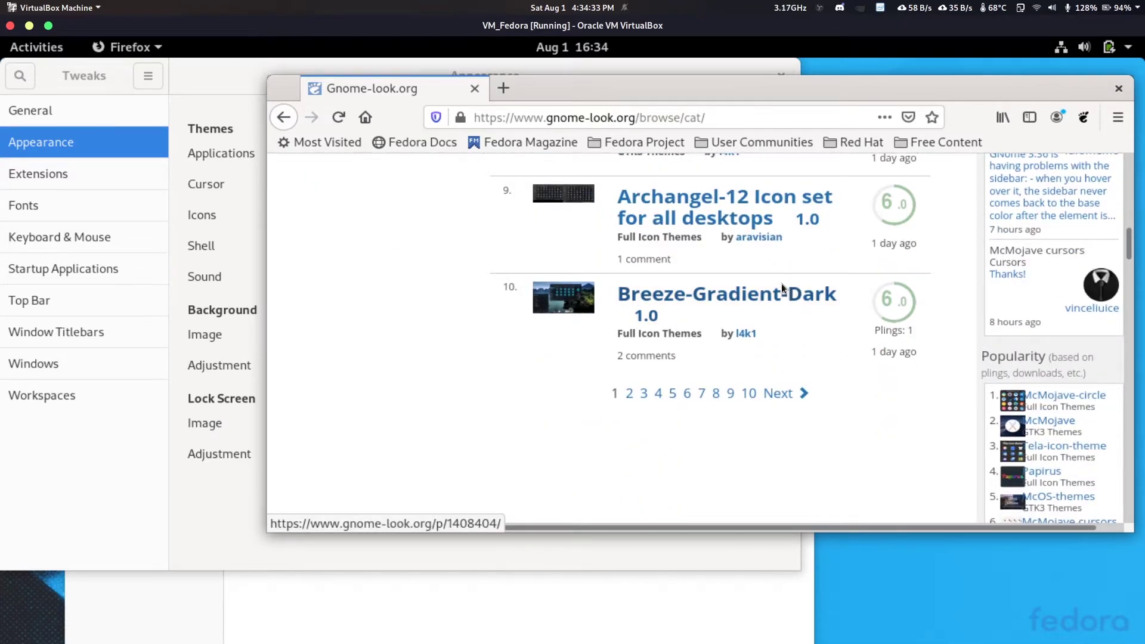
pyautogui.scroll(7, 783, 287)
pyautogui.scroll(6, 782, 296)
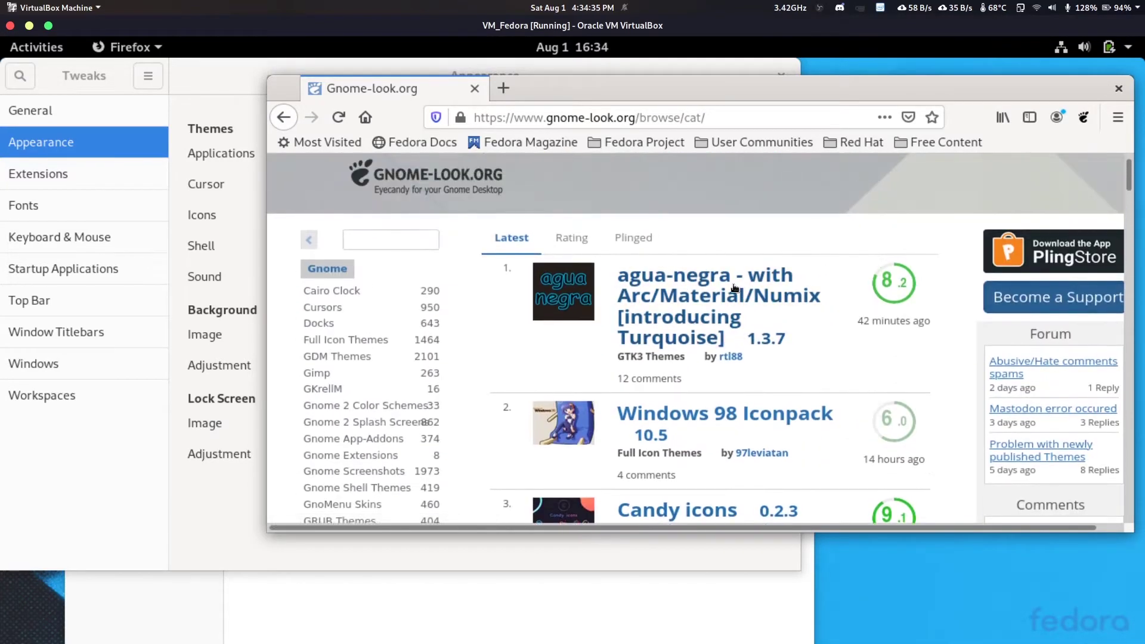
pyautogui.scroll(-4, 741, 310)
pyautogui.scroll(-8, 741, 309)
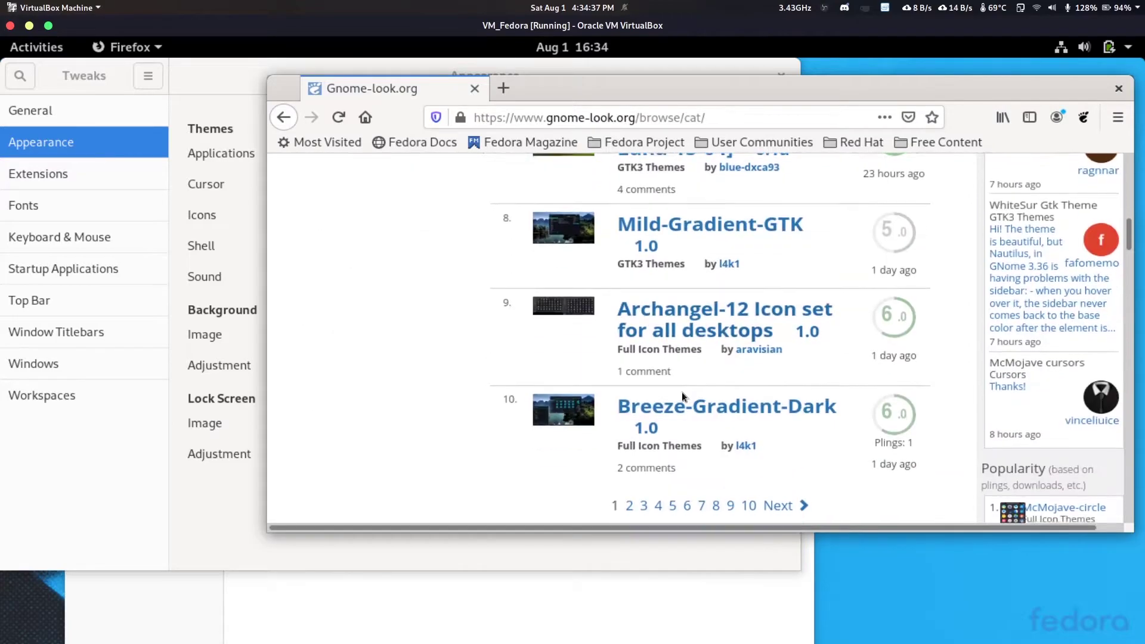
pyautogui.click(630, 394)
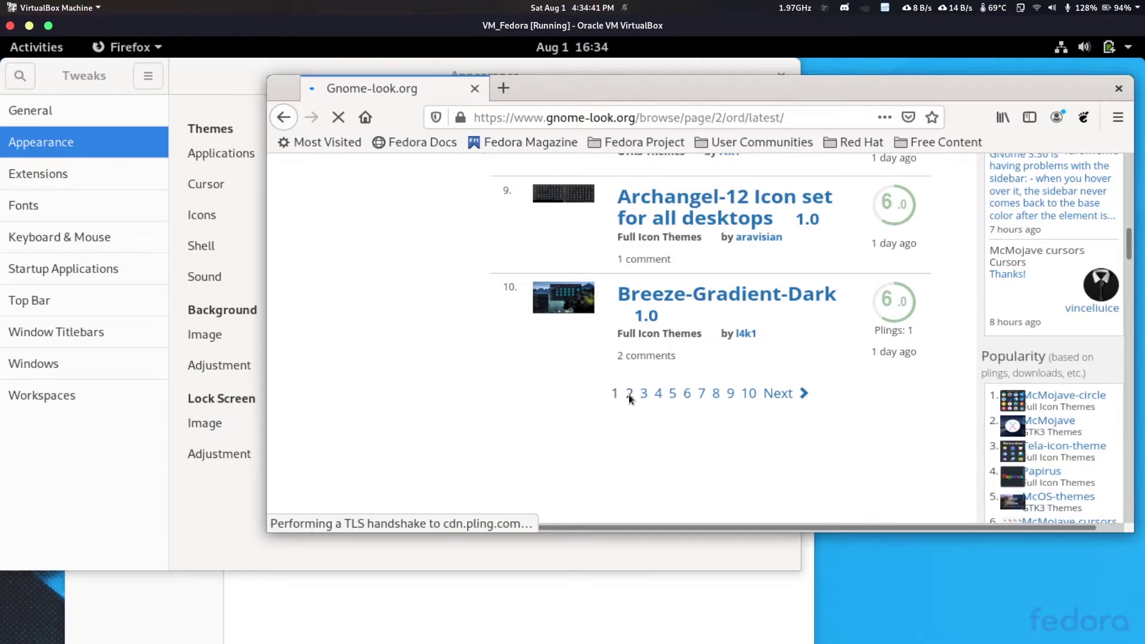
pyautogui.scroll(-7, 707, 378)
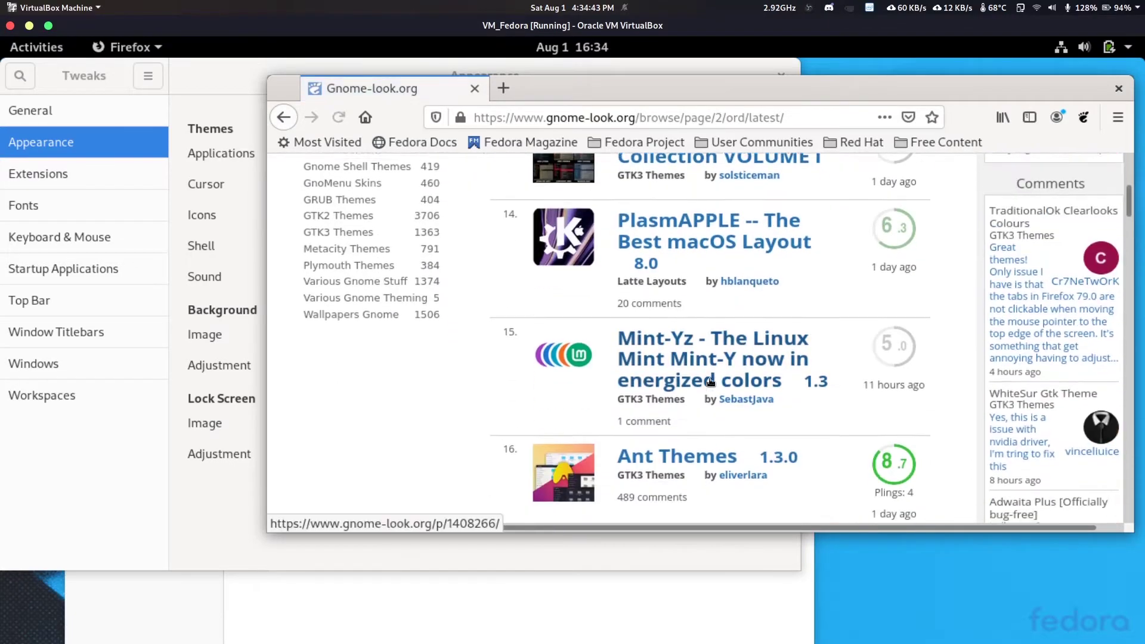
pyautogui.scroll(-5, 711, 384)
pyautogui.scroll(2, 723, 336)
# Browse the Ant Themes screenshots through to Ant Dracula and Ant Bloody.
pyautogui.click(634, 320)
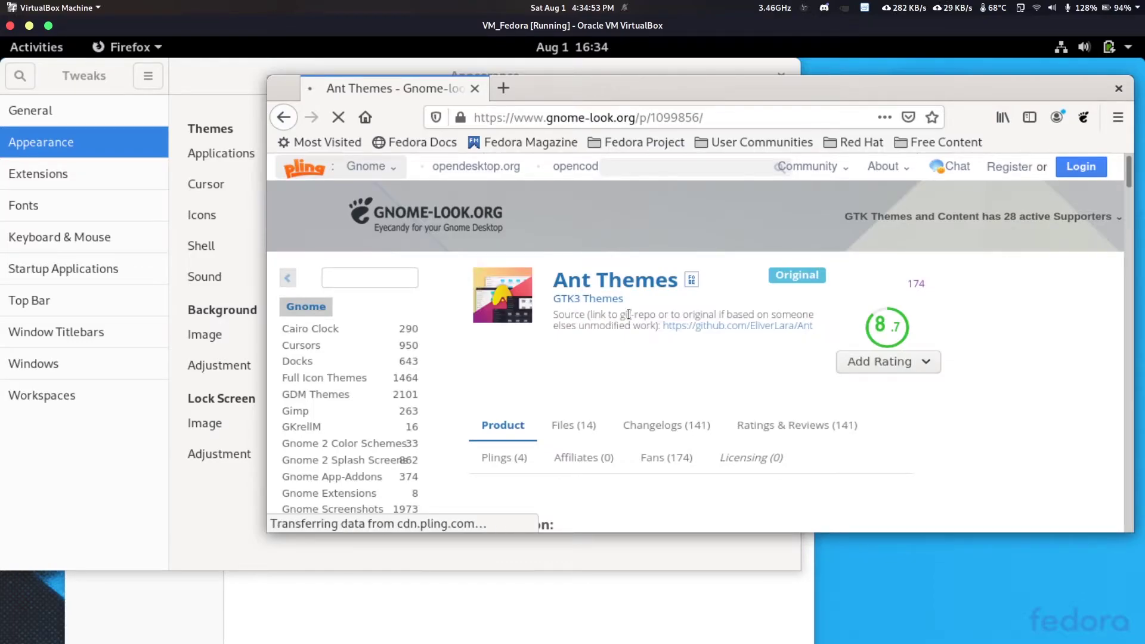
pyautogui.scroll(-5, 732, 263)
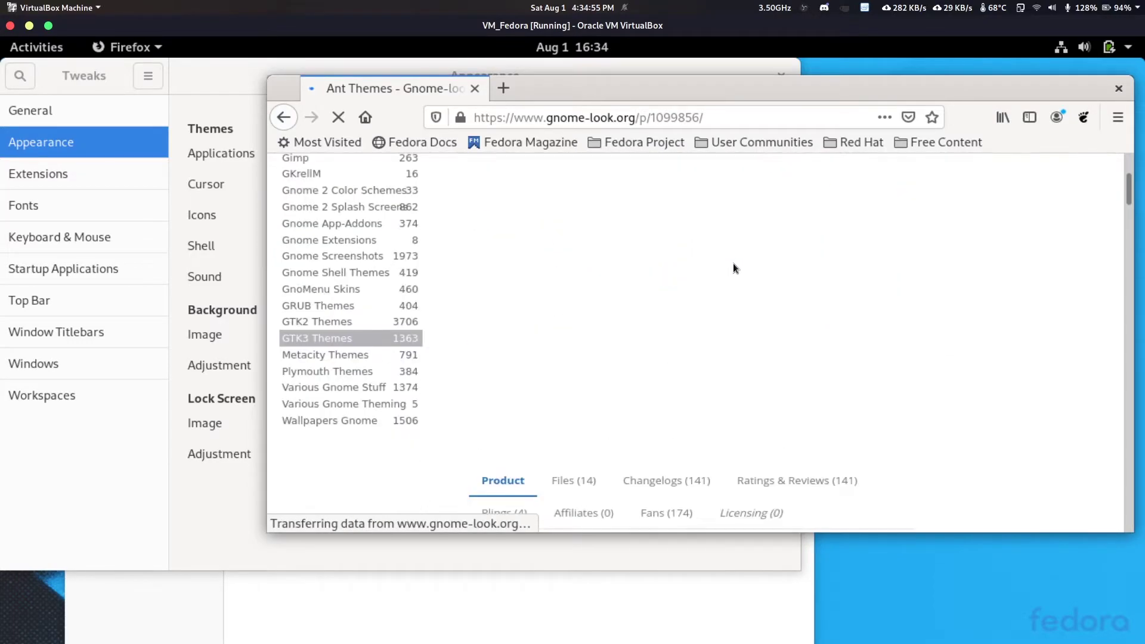
pyautogui.scroll(3, 710, 305)
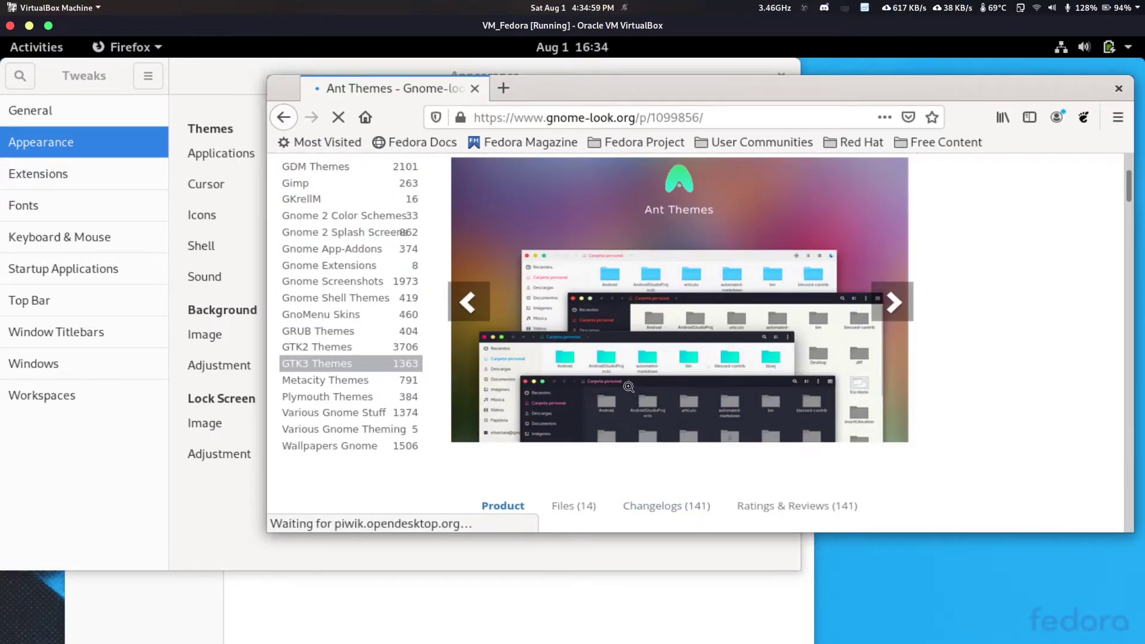
pyautogui.click(893, 304)
pyautogui.scroll(2, 805, 440)
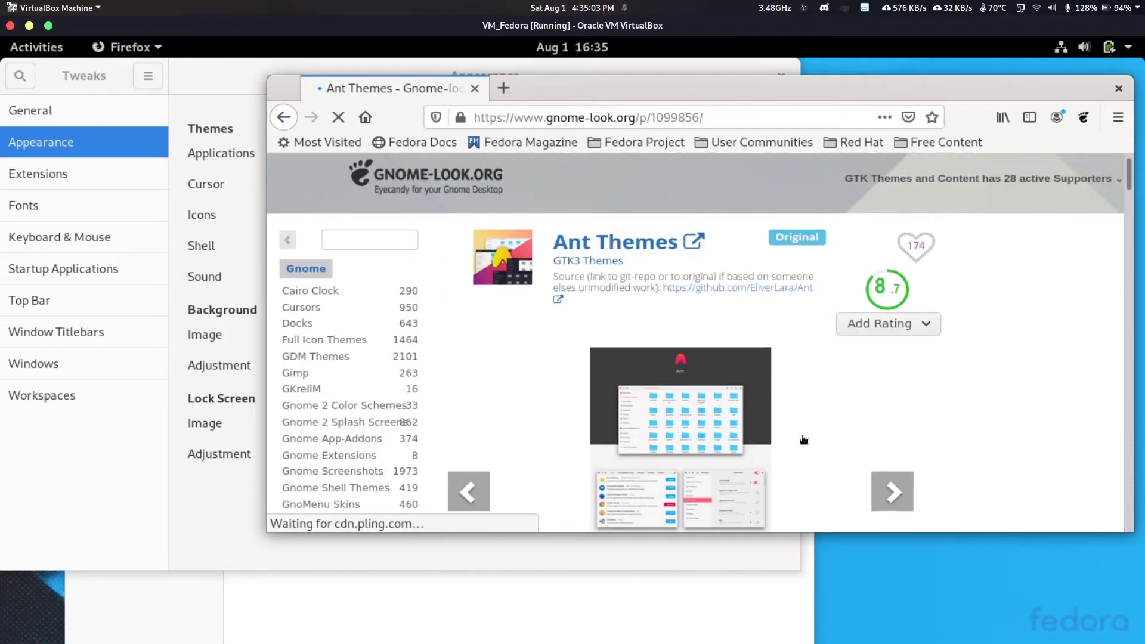
pyautogui.scroll(-2, 825, 429)
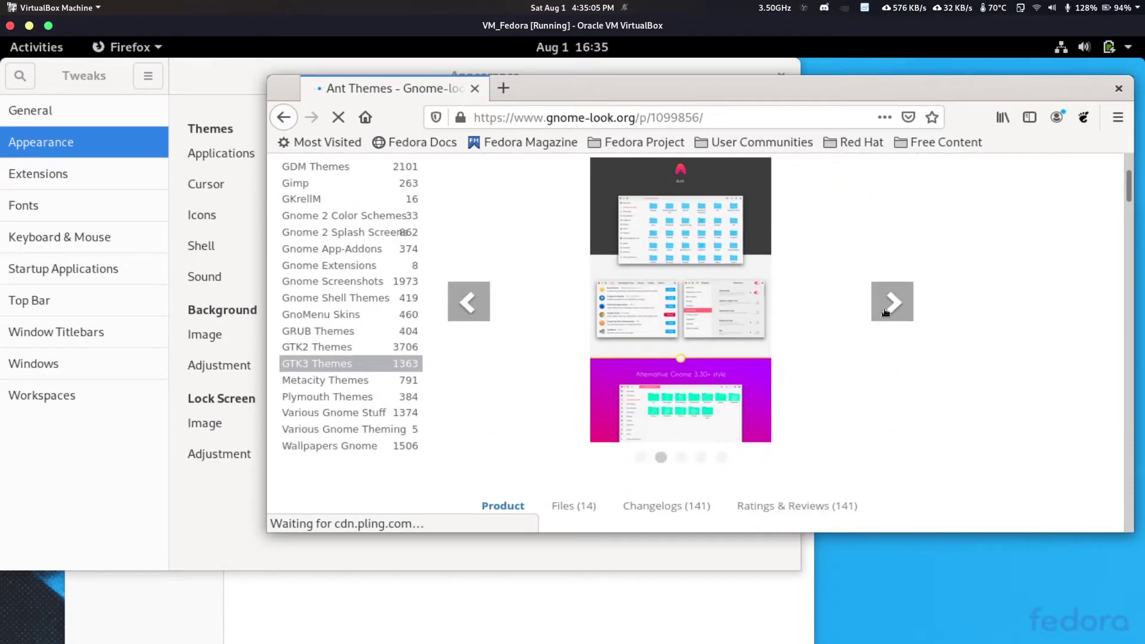
pyautogui.click(887, 307)
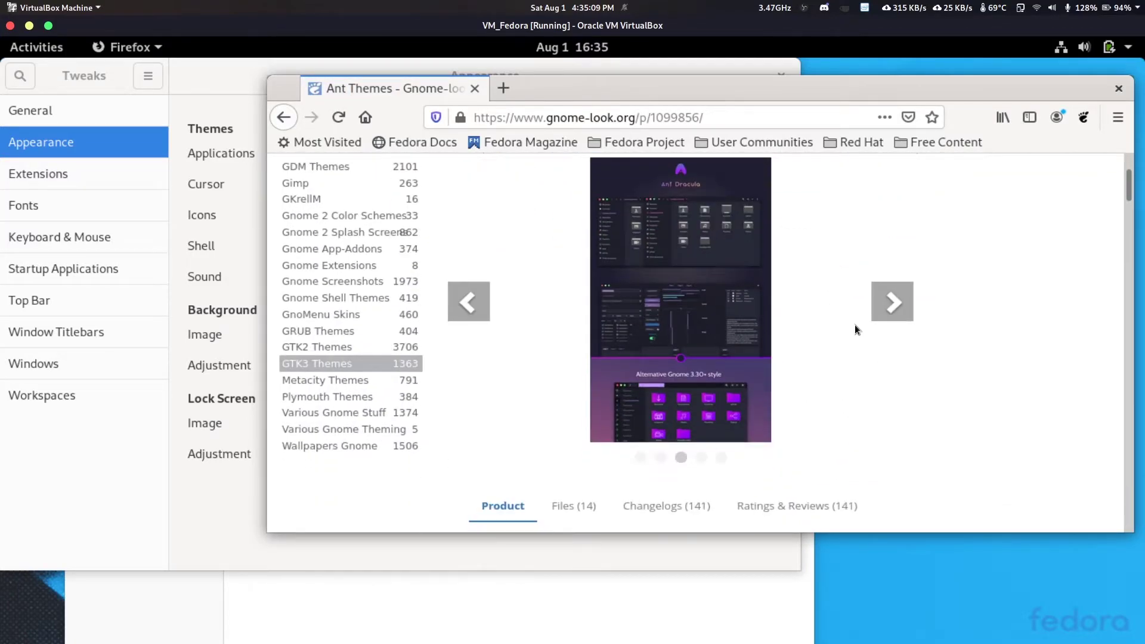
pyautogui.click(886, 301)
# Read the Installation notes, highlighting the gsettings commands and the ~/.themes extraction instruction.
pyautogui.scroll(-10, 775, 281)
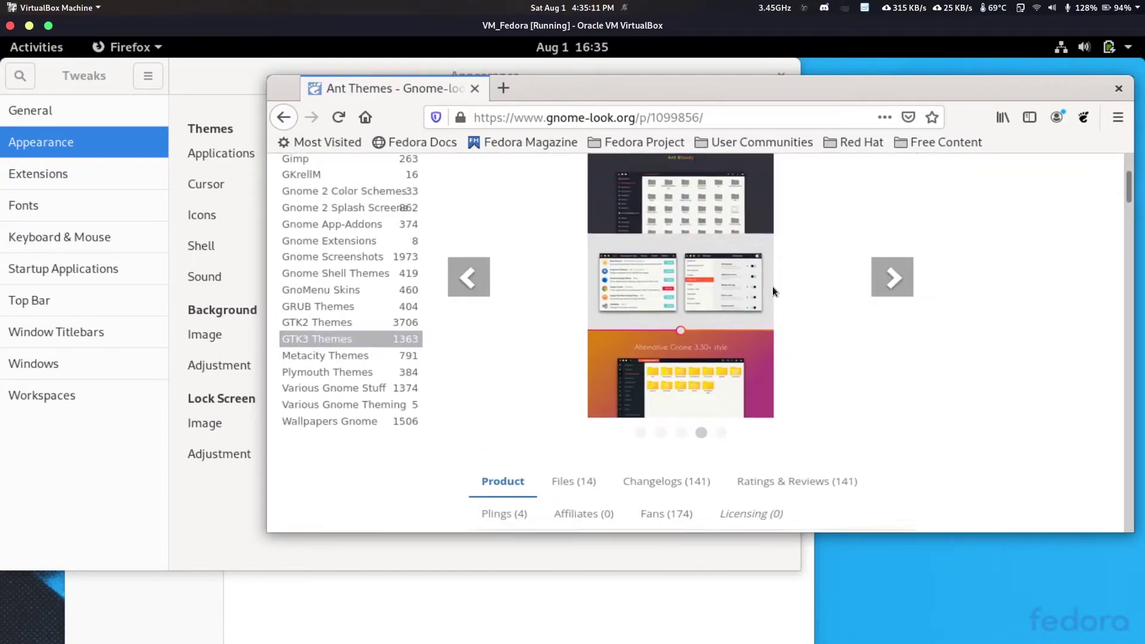
pyautogui.scroll(-4, 696, 427)
pyautogui.scroll(5, 693, 426)
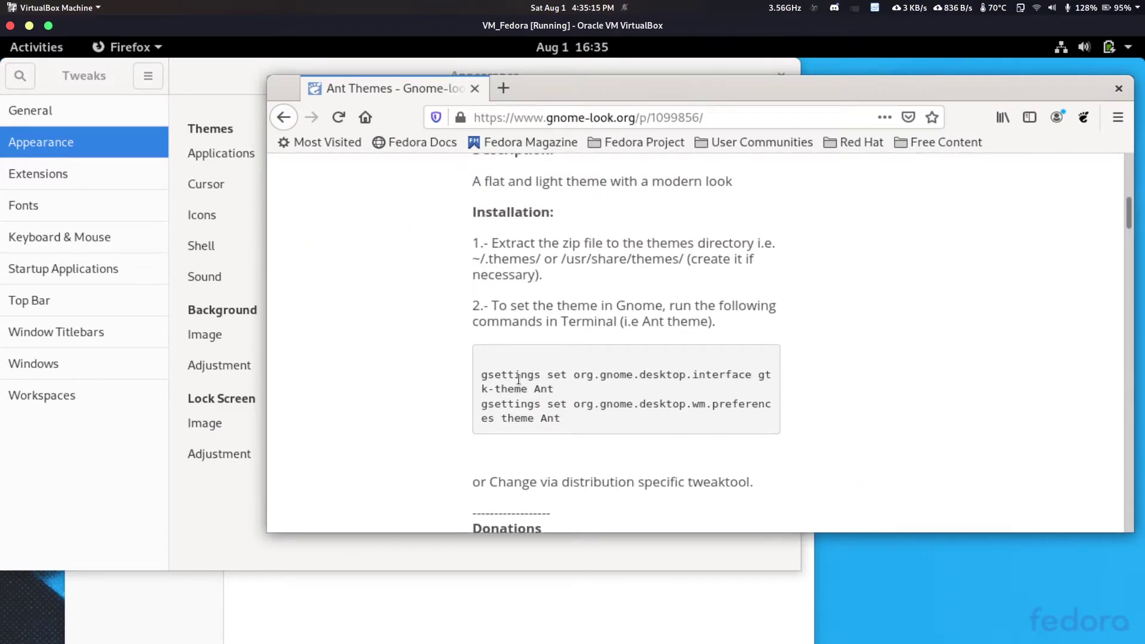
pyautogui.doubleClick(519, 378)
pyautogui.moveTo(519, 379); pyautogui.dragTo(586, 416)
pyautogui.click(544, 278)
pyautogui.moveTo(536, 259); pyautogui.dragTo(560, 267)
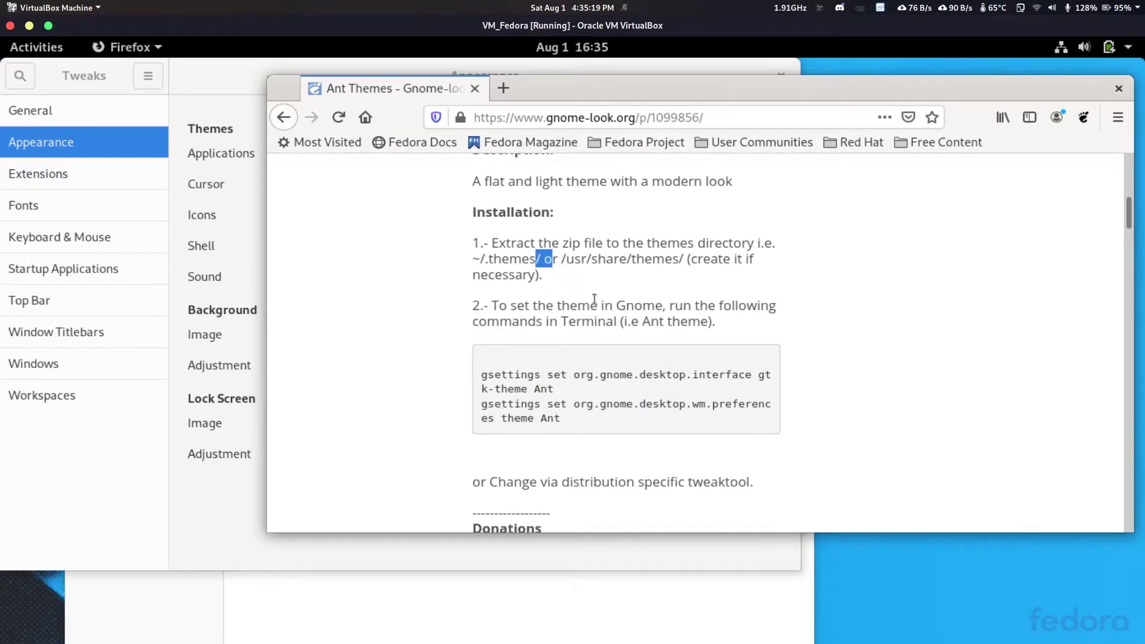
pyautogui.click(503, 259)
pyautogui.doubleClick(494, 260)
pyautogui.click(497, 259)
pyautogui.tripleClick(499, 258)
pyautogui.click(500, 257)
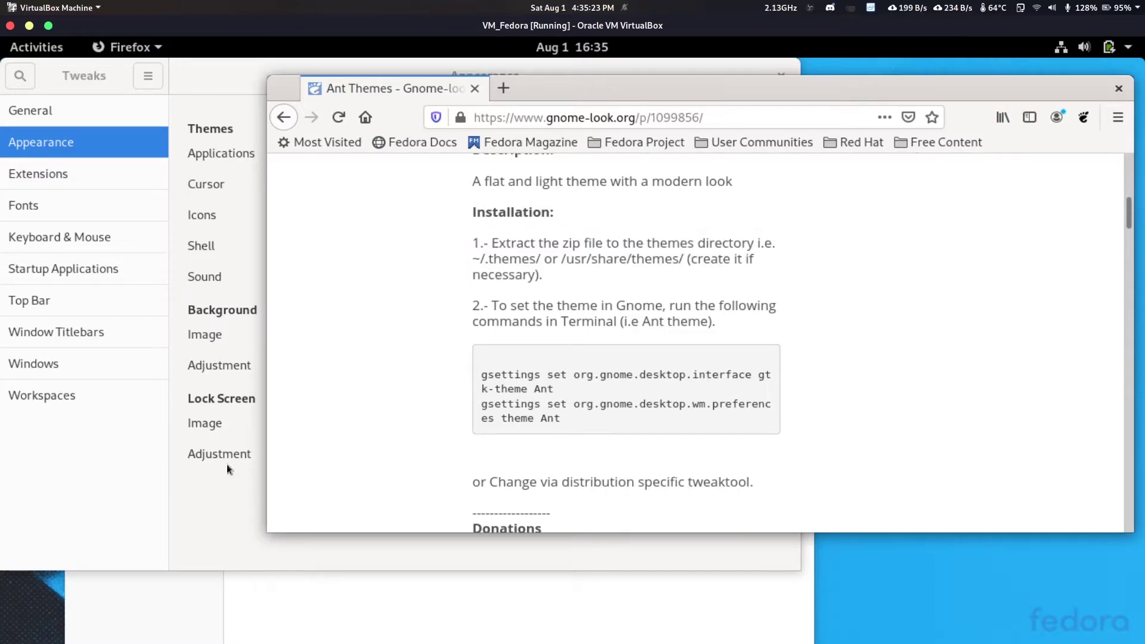
# Bring the Files window forward and reposition it on screen.
pyautogui.click(492, 604)
pyautogui.moveTo(417, 258); pyautogui.dragTo(493, 139)
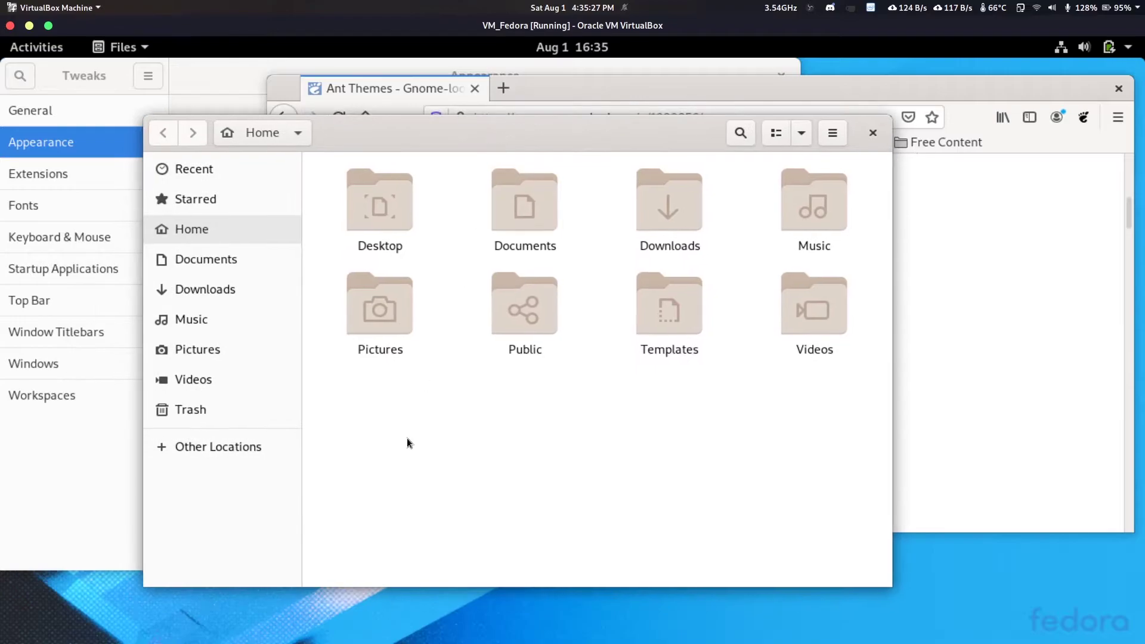
pyautogui.moveTo(639, 119); pyautogui.dragTo(713, 84)
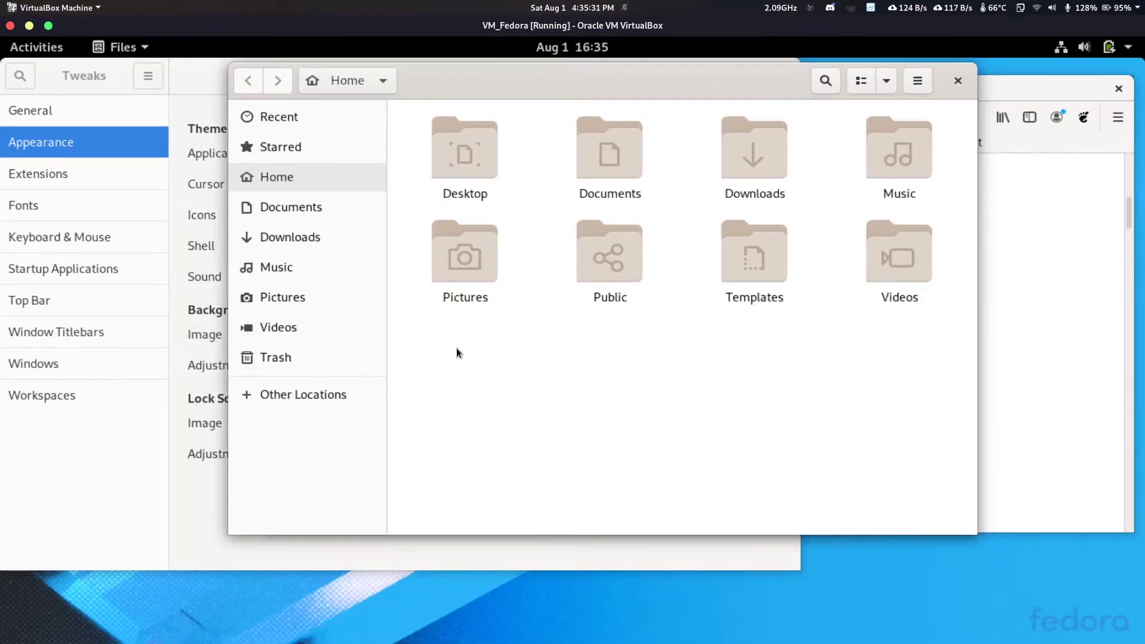
pyautogui.moveTo(462, 365)
pyautogui.mouseDown()
pyautogui.moveTo(877, 137)
pyautogui.moveTo(934, 156)
pyautogui.moveTo(861, 417)
pyautogui.moveTo(914, 400)
pyautogui.moveTo(560, 185)
pyautogui.moveTo(427, 325)
pyautogui.moveTo(474, 349)
pyautogui.mouseUp()
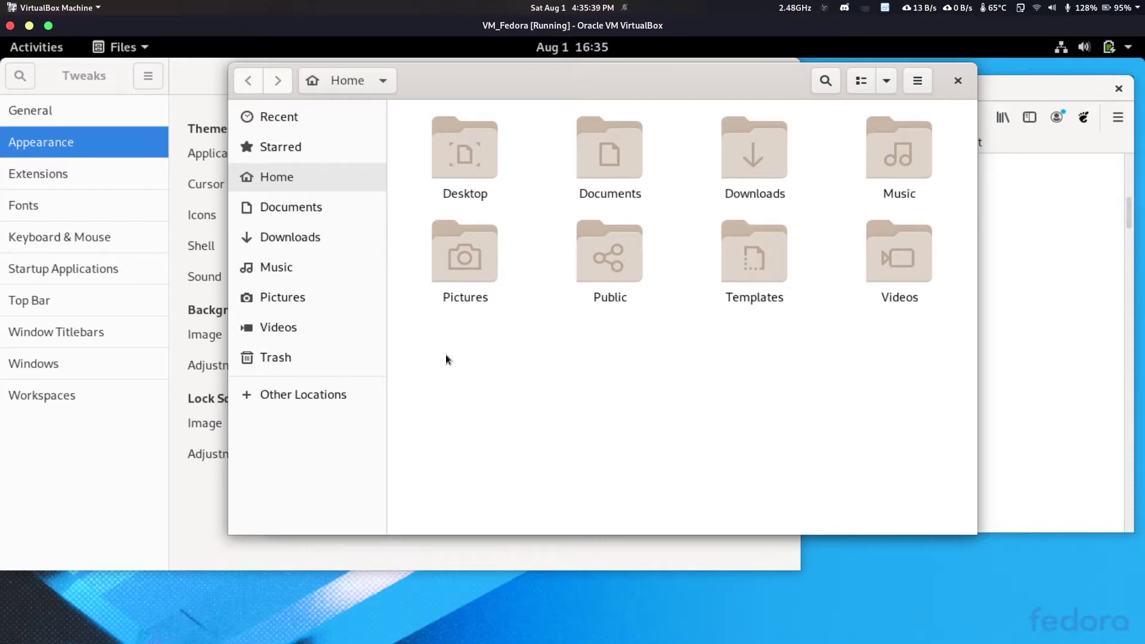
pyautogui.moveTo(468, 376); pyautogui.dragTo(851, 361)
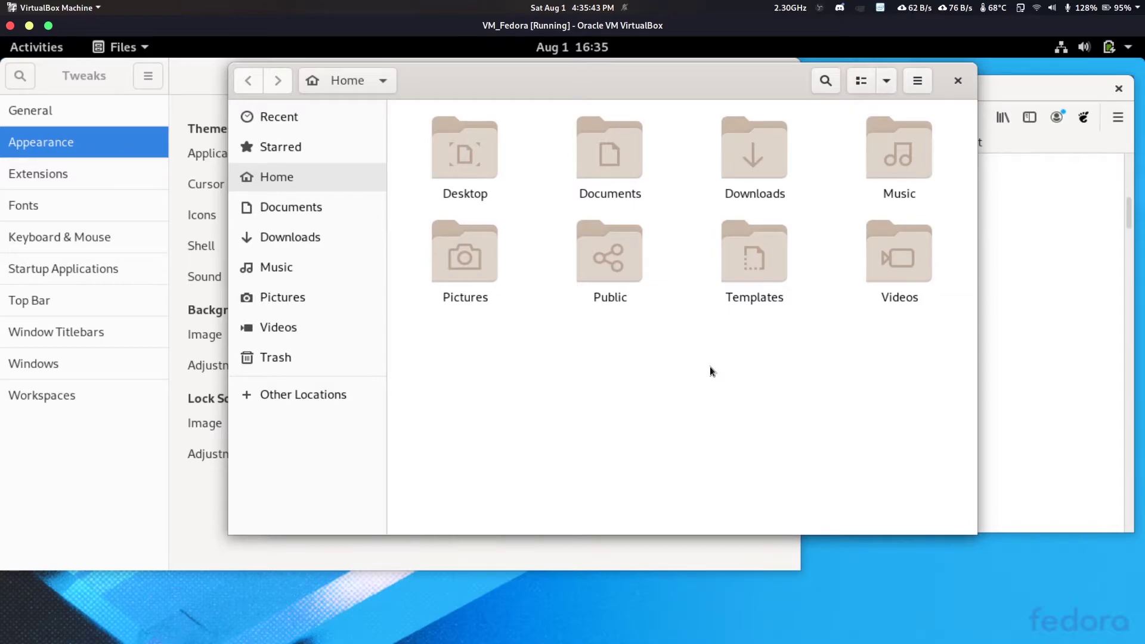
# Turn on Show Hidden Files in Home and look over the hidden items like .mozilla.
pyautogui.click(918, 80)
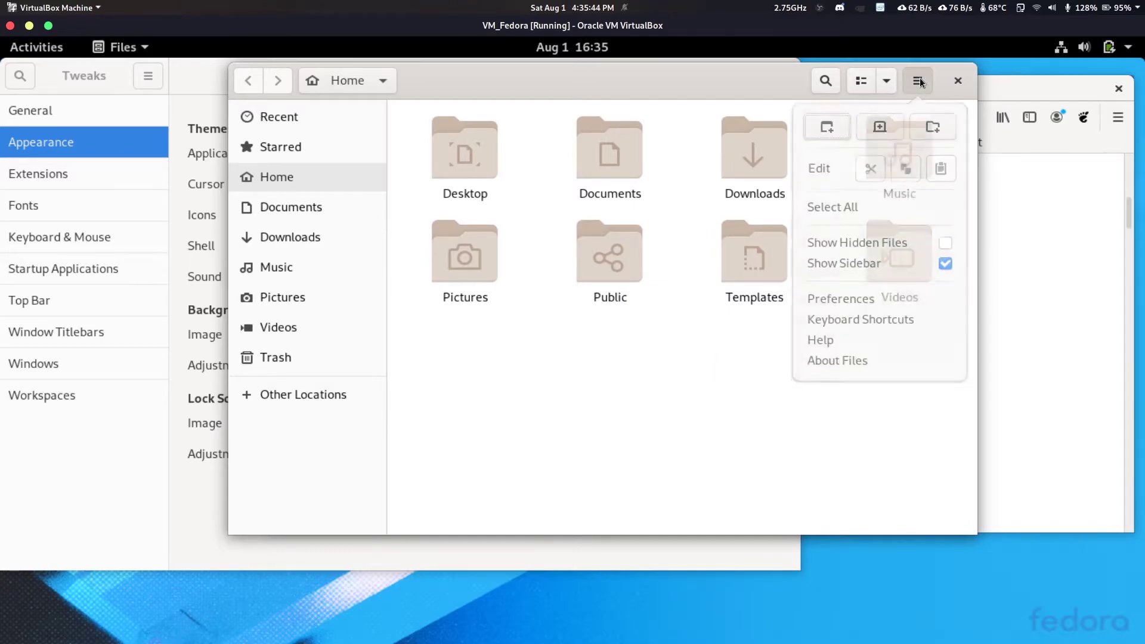
pyautogui.click(905, 247)
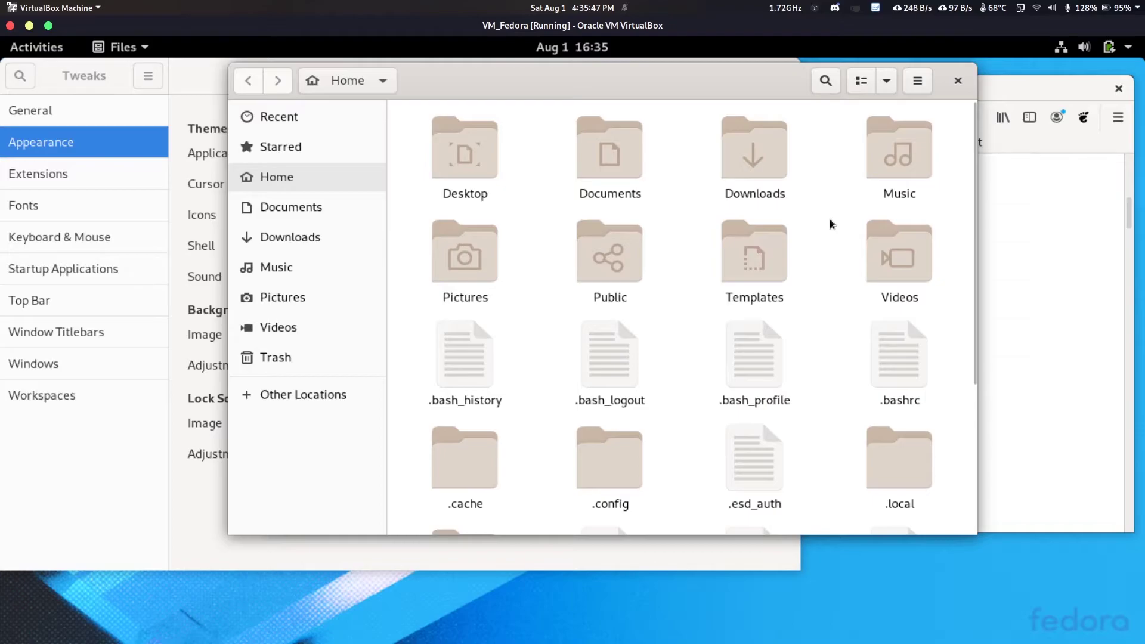
pyautogui.scroll(-1, 830, 228)
pyautogui.scroll(-3, 829, 233)
pyautogui.click(580, 391)
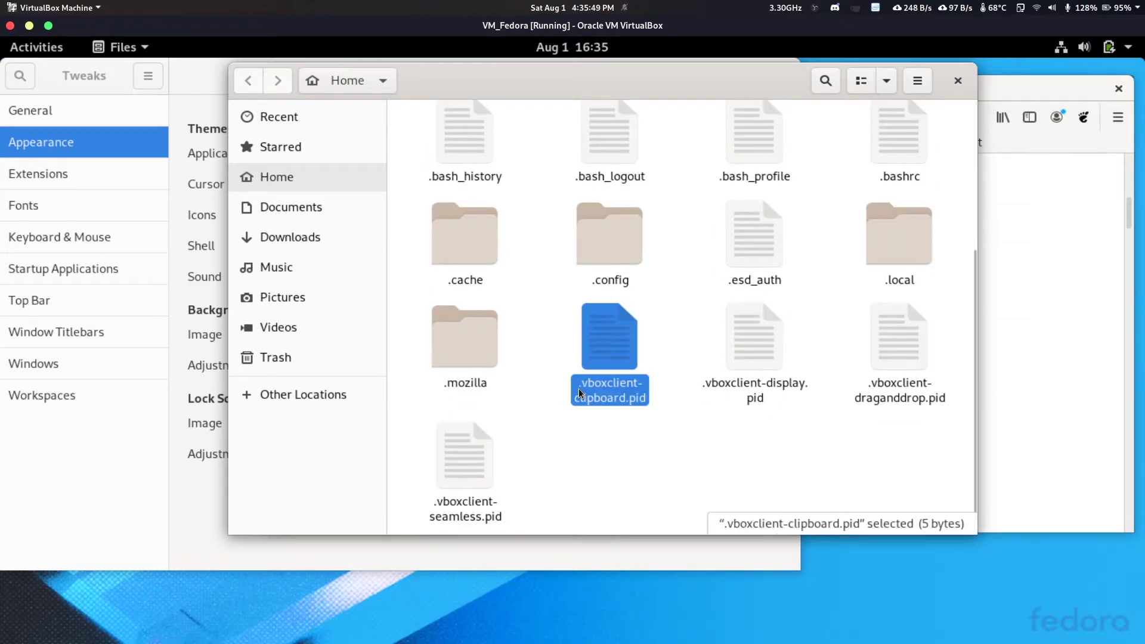
pyautogui.click(448, 384)
pyautogui.click(704, 335)
pyautogui.scroll(5, 705, 337)
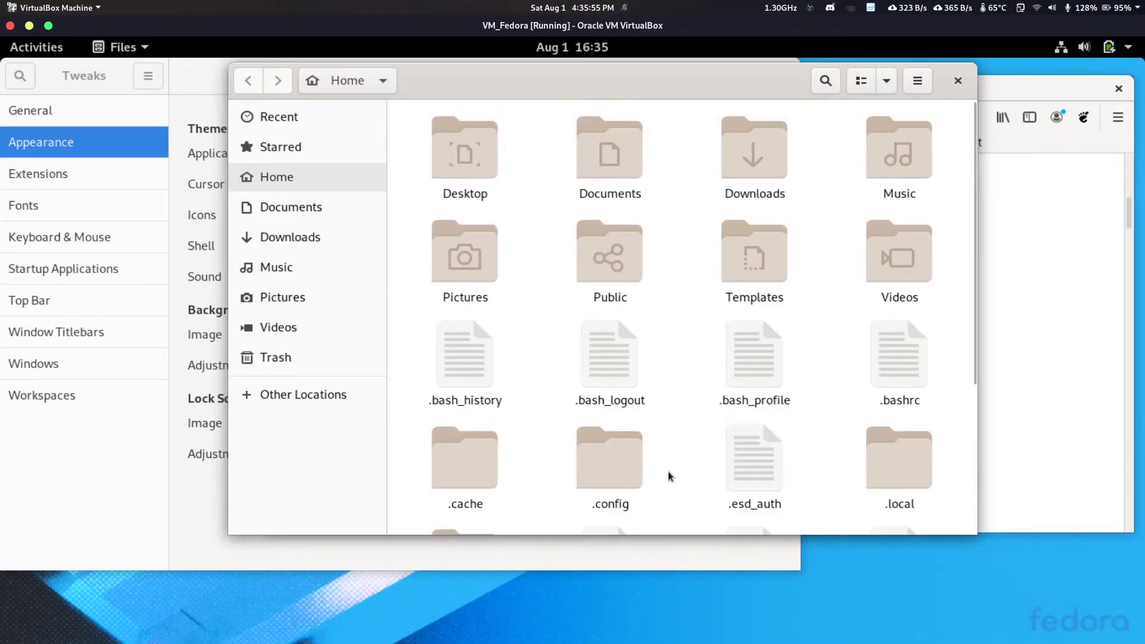
pyautogui.scroll(-5, 723, 464)
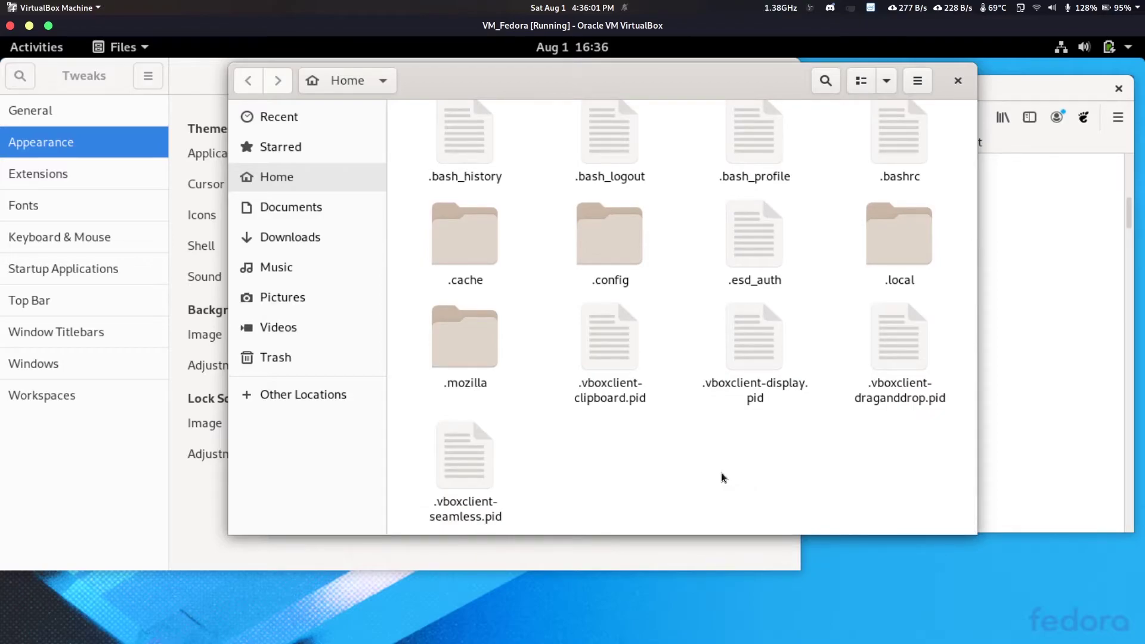
# Create a new folder named .themes in Home, then return to the Ant Themes page.
pyautogui.rightClick(698, 448)
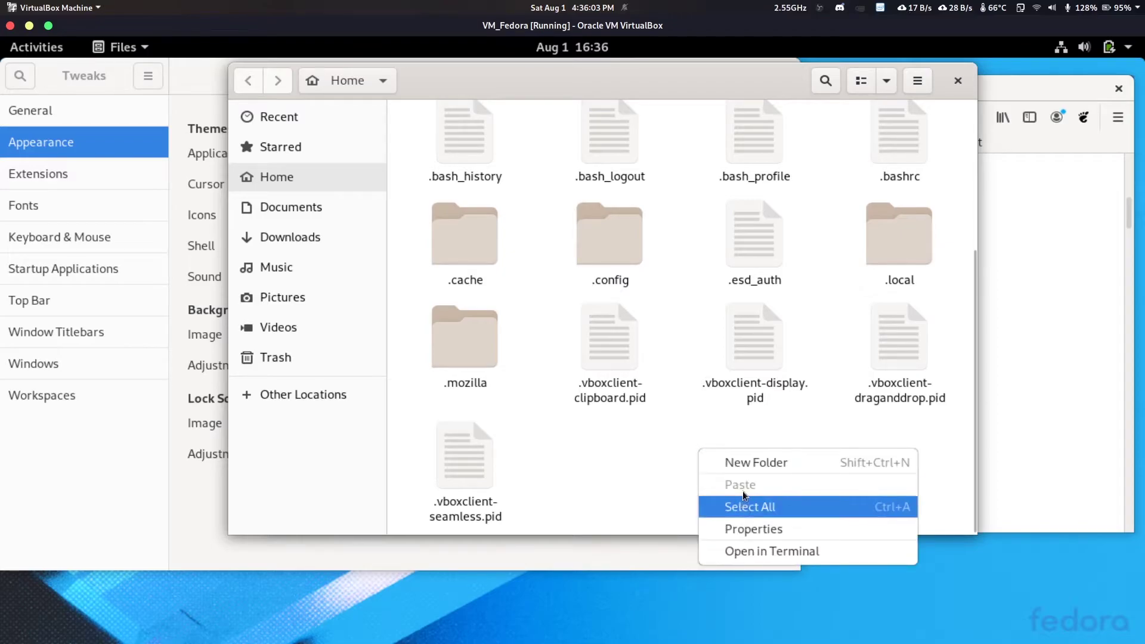
pyautogui.click(747, 470)
pyautogui.write('.')
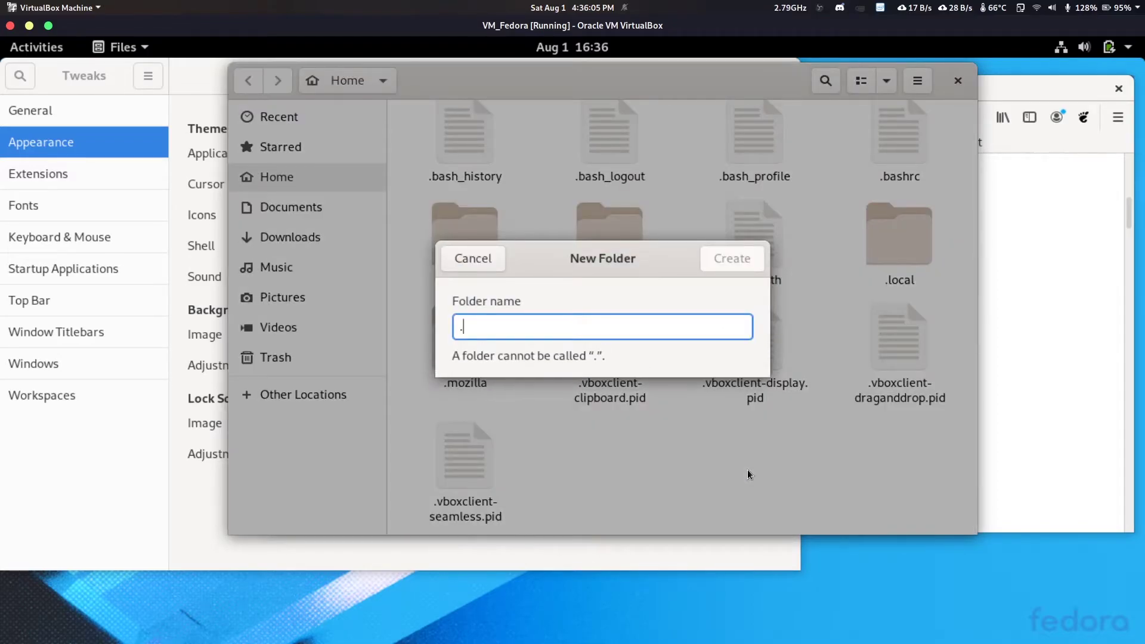
pyautogui.write('themes')
pyautogui.press('Return')
pyautogui.click(682, 417)
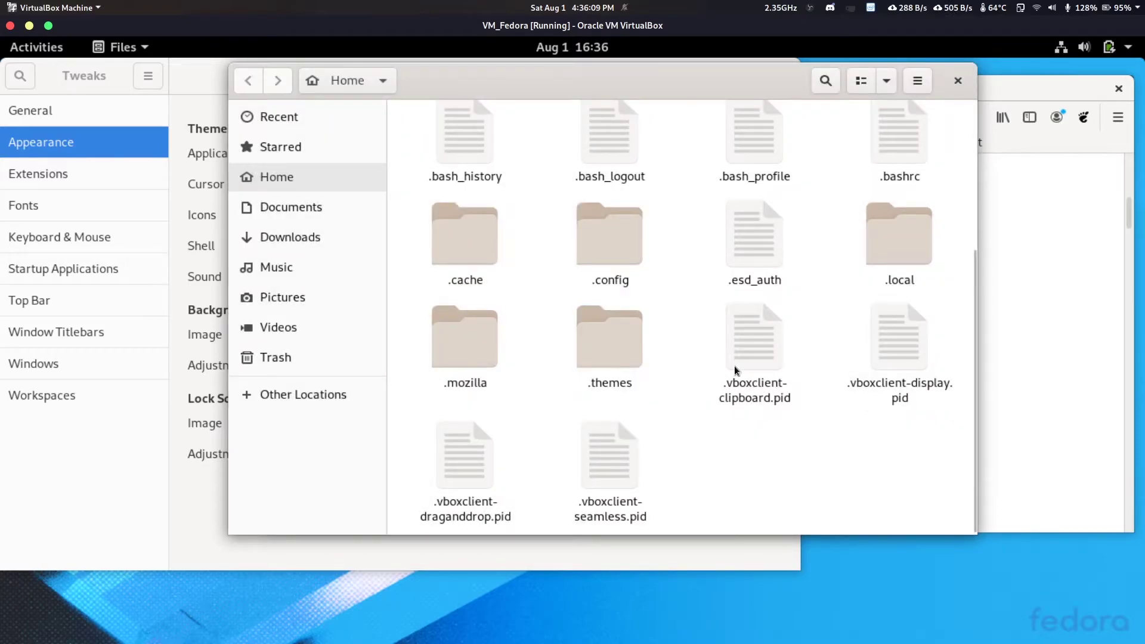
pyautogui.click(1020, 372)
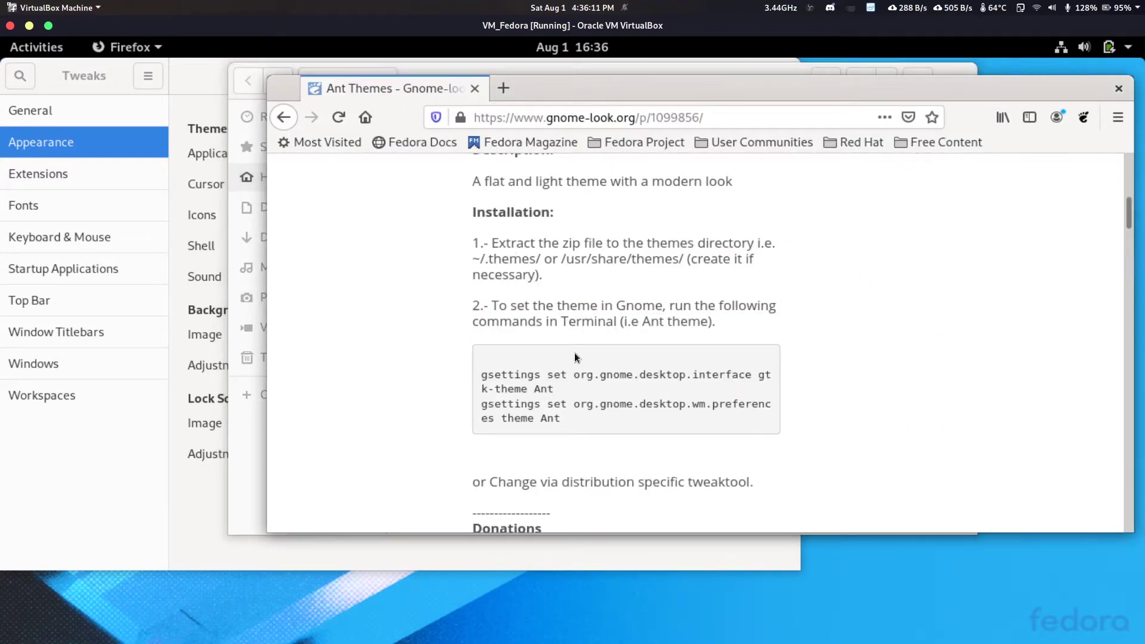
# Open the Ant Themes Files list and pick Dracula-pink-accent.tar.xz.
pyautogui.scroll(5, 591, 274)
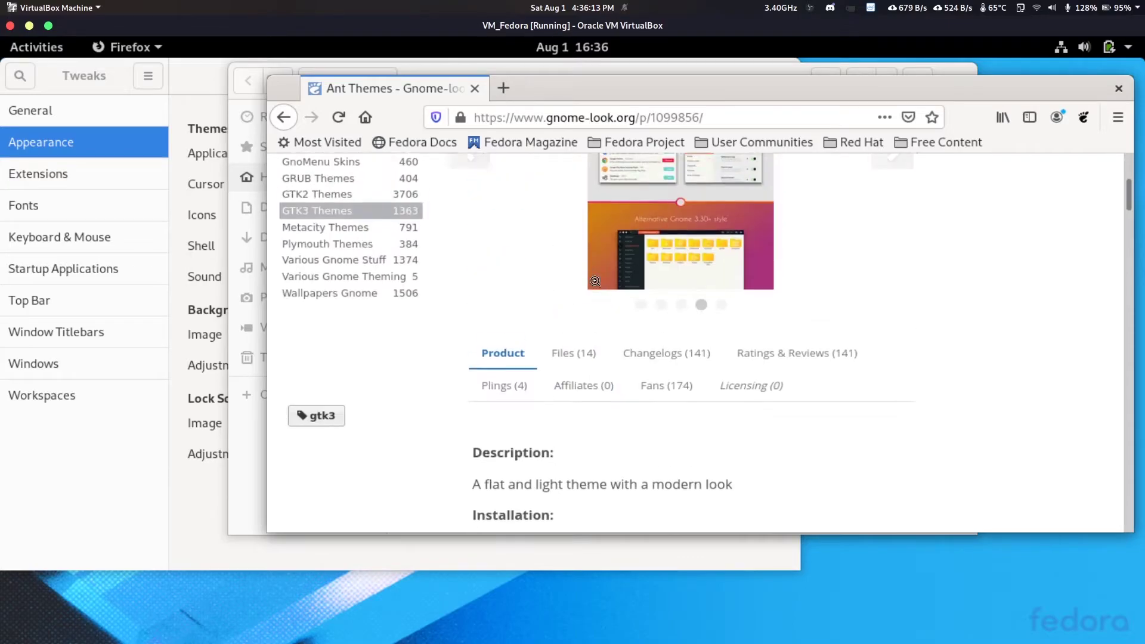
pyautogui.click(573, 353)
pyautogui.scroll(-3, 672, 435)
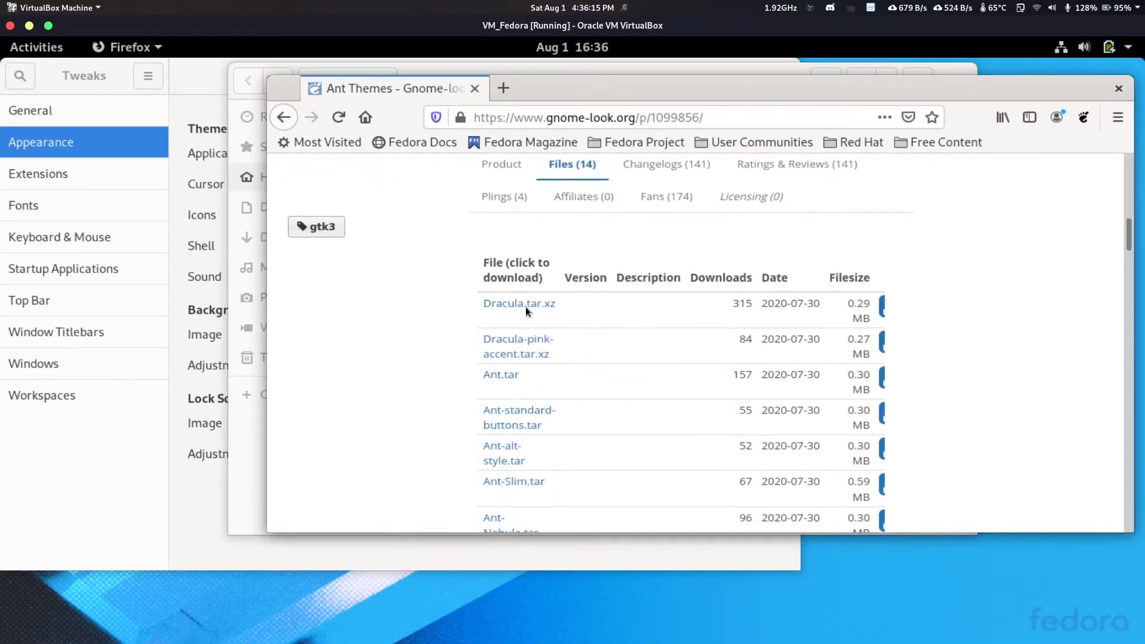
pyautogui.scroll(-4, 564, 393)
pyautogui.scroll(2, 565, 393)
pyautogui.scroll(-2, 565, 393)
pyautogui.scroll(-4, 571, 404)
pyautogui.scroll(2, 545, 369)
pyautogui.scroll(7, 553, 385)
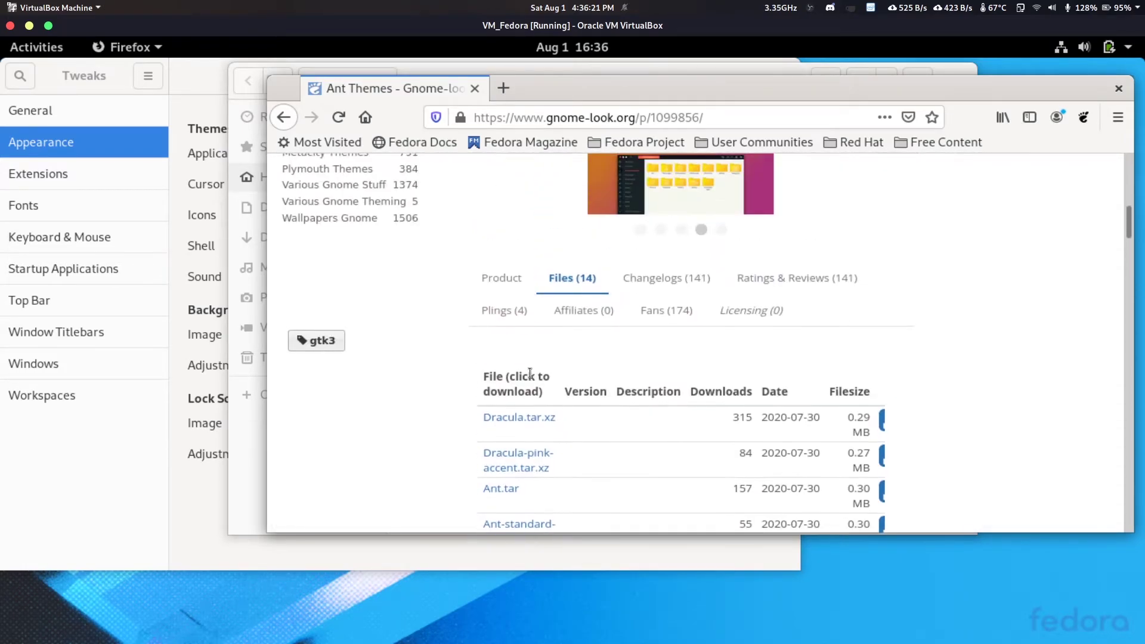
pyautogui.click(529, 454)
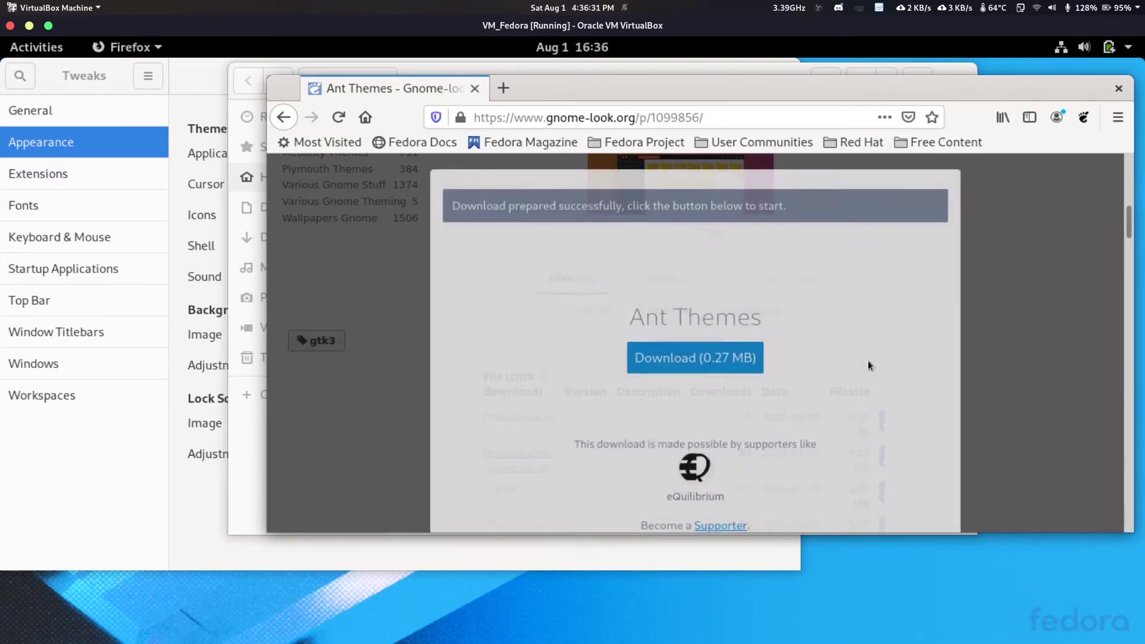
# Download the archive, choosing Save File and confirming with OK.
pyautogui.click(695, 358)
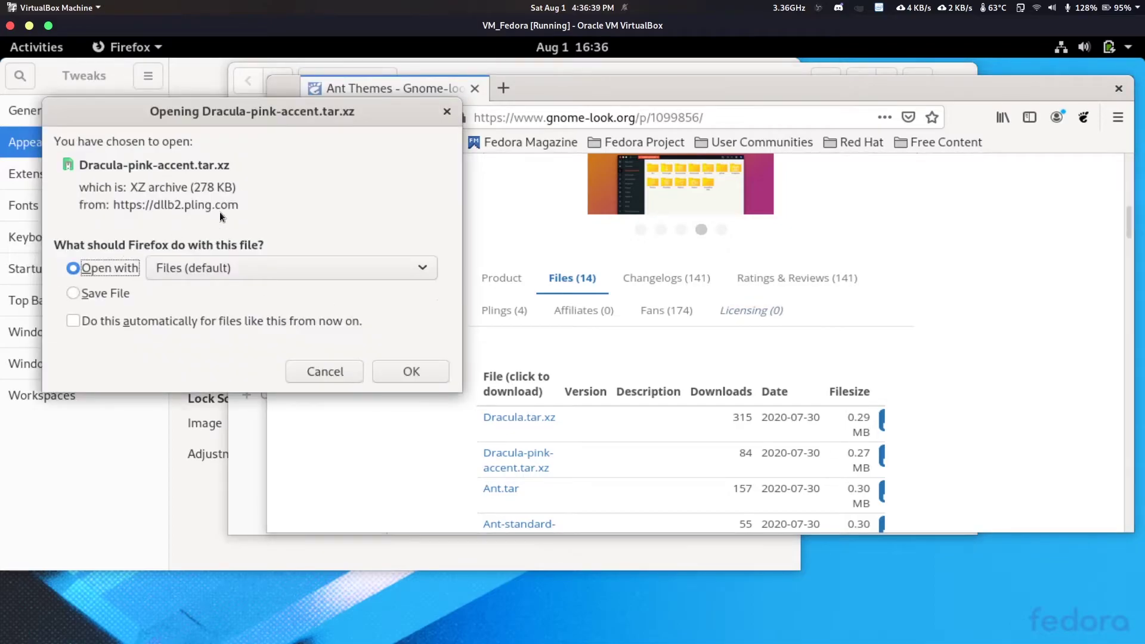
pyautogui.moveTo(217, 119); pyautogui.dragTo(650, 150)
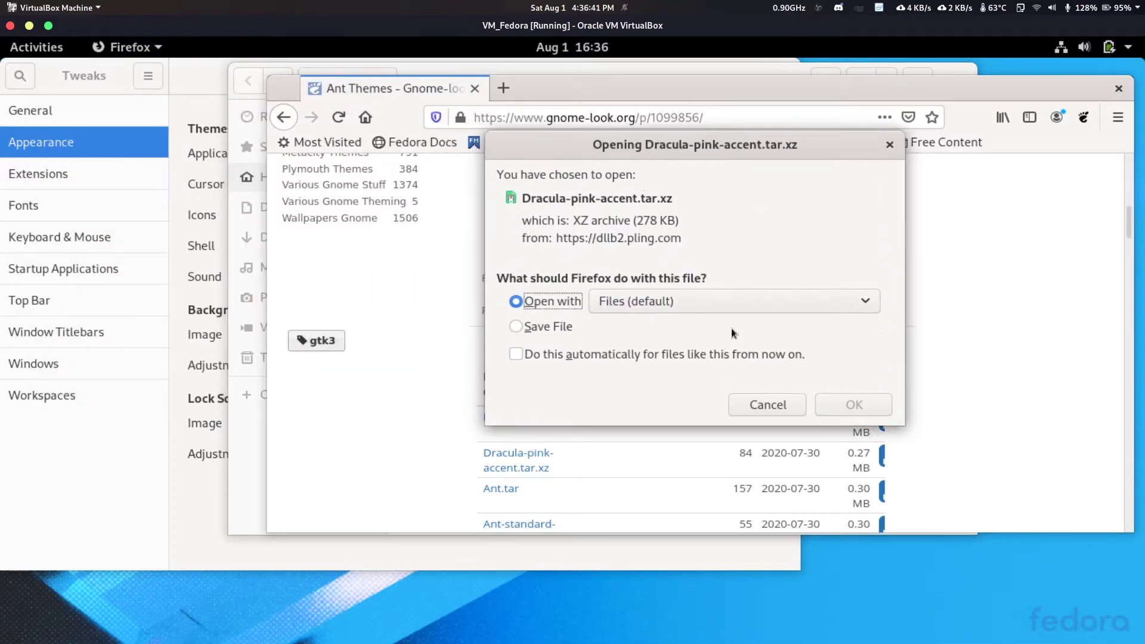
pyautogui.click(552, 326)
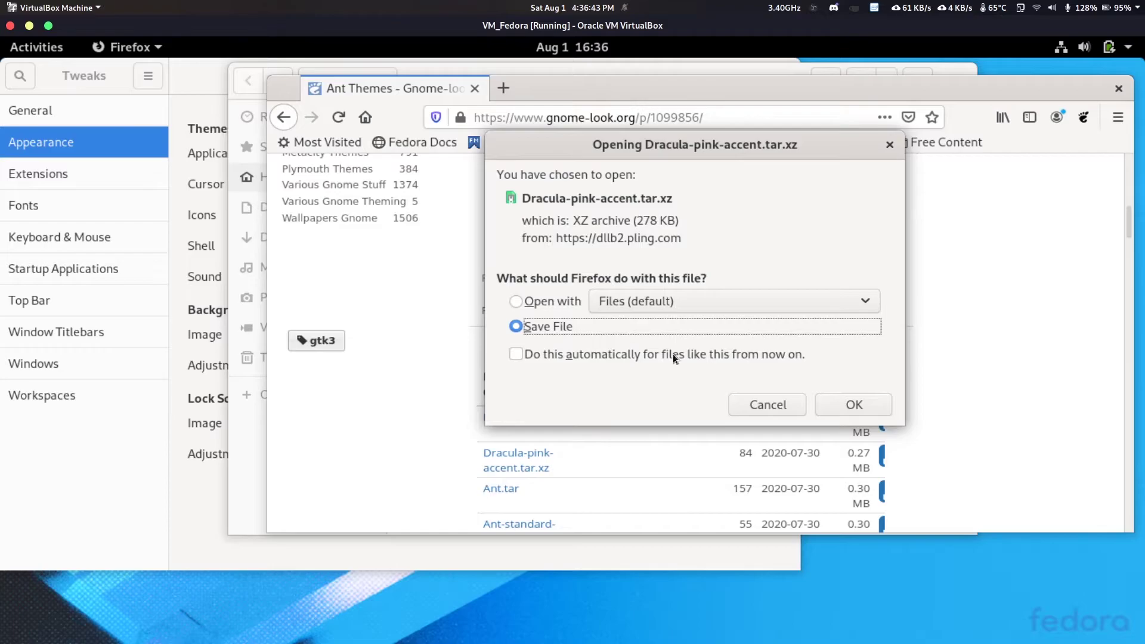
pyautogui.click(855, 406)
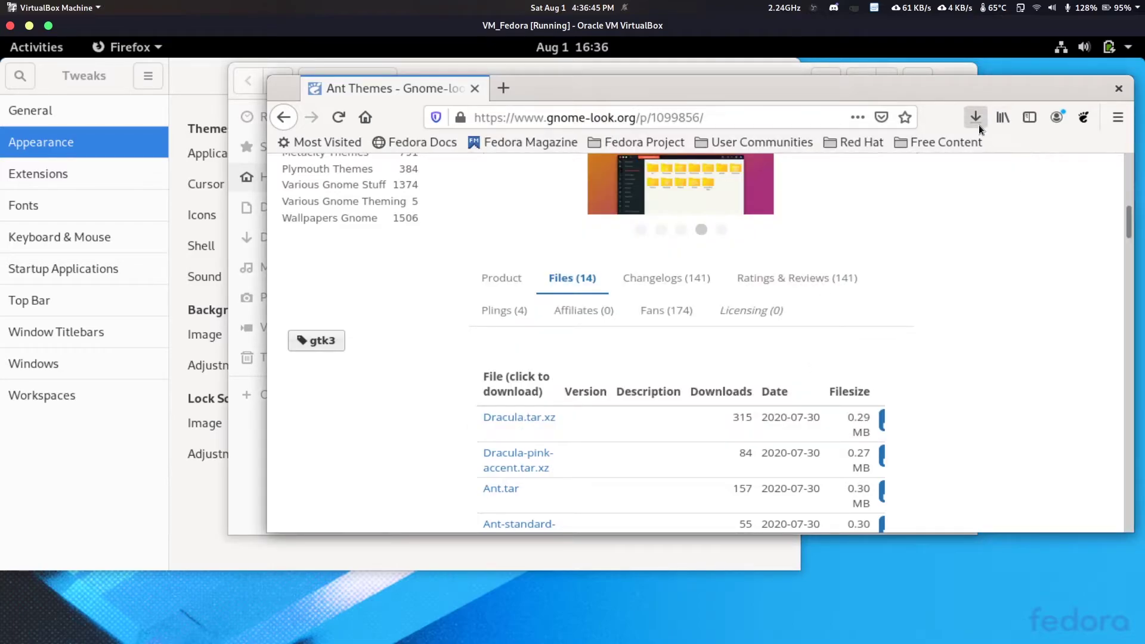
# Open the Downloads folder and extract the Dracula-pink-accent archive.
pyautogui.click(977, 119)
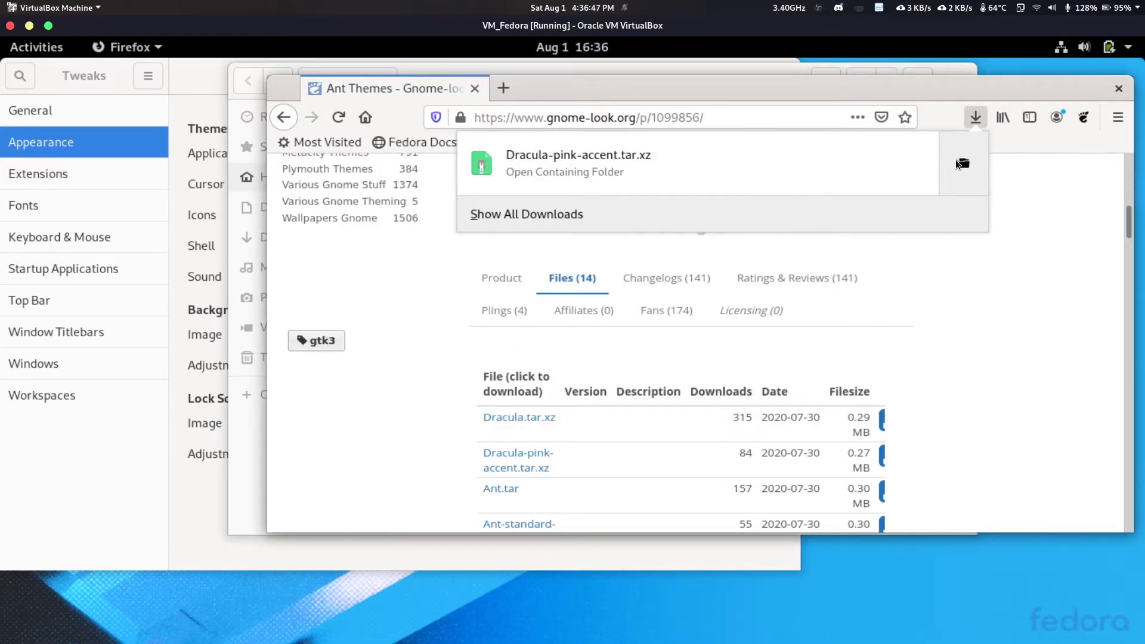
pyautogui.click(958, 160)
pyautogui.moveTo(351, 115); pyautogui.dragTo(638, 116)
pyautogui.doubleClick(607, 184)
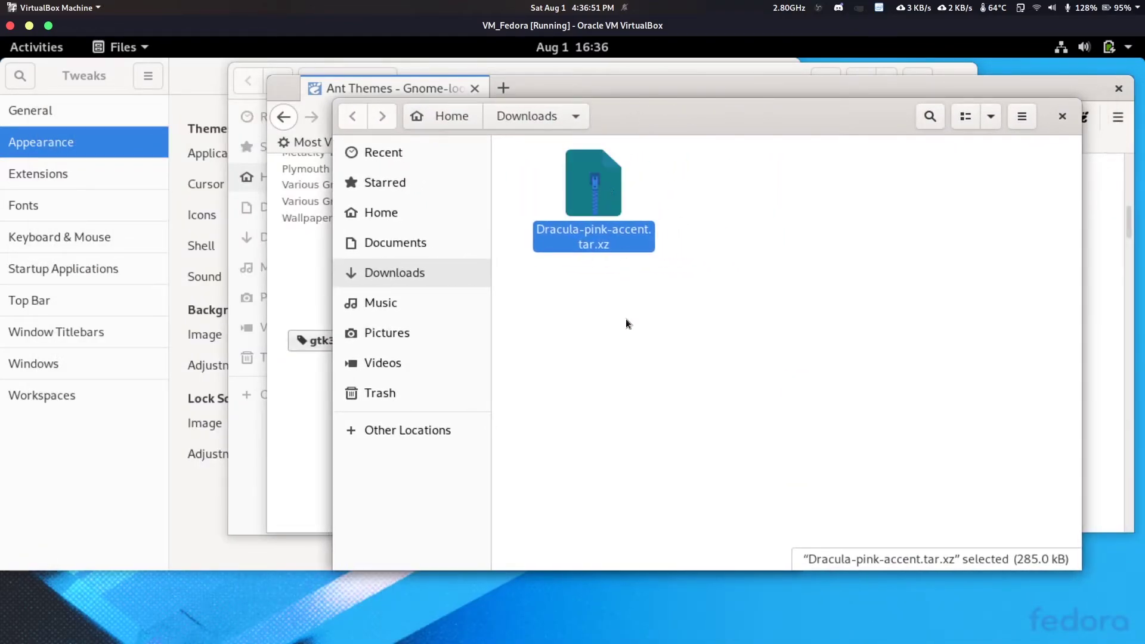
pyautogui.click(743, 255)
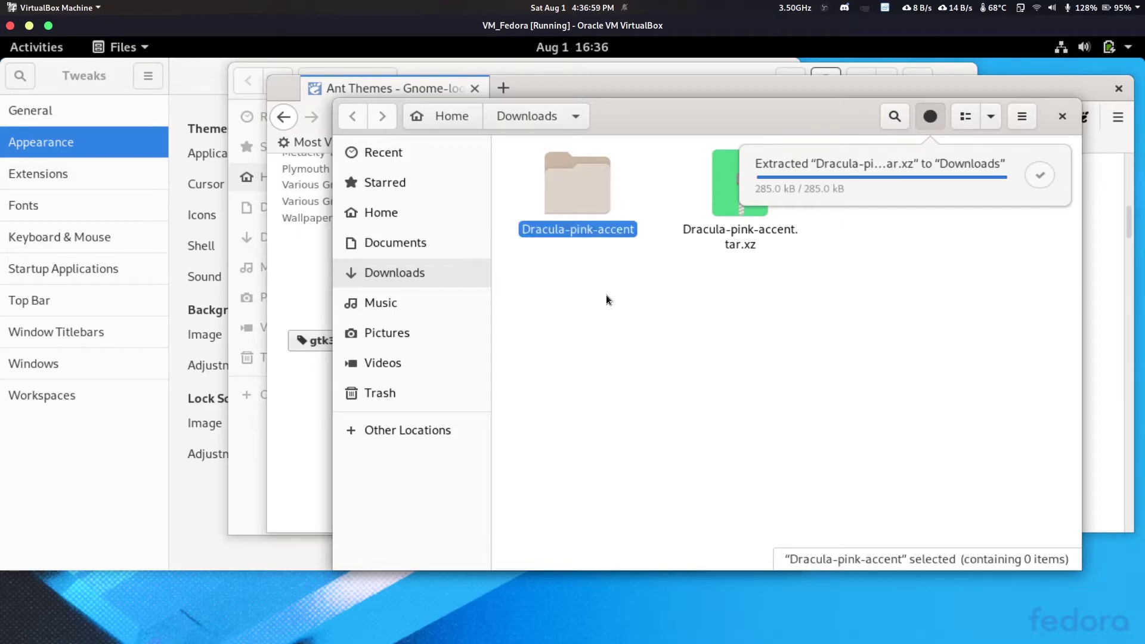
# Cut the Dracula-pink-accent folder and paste it inside Home's .themes folder.
pyautogui.rightClick(592, 162)
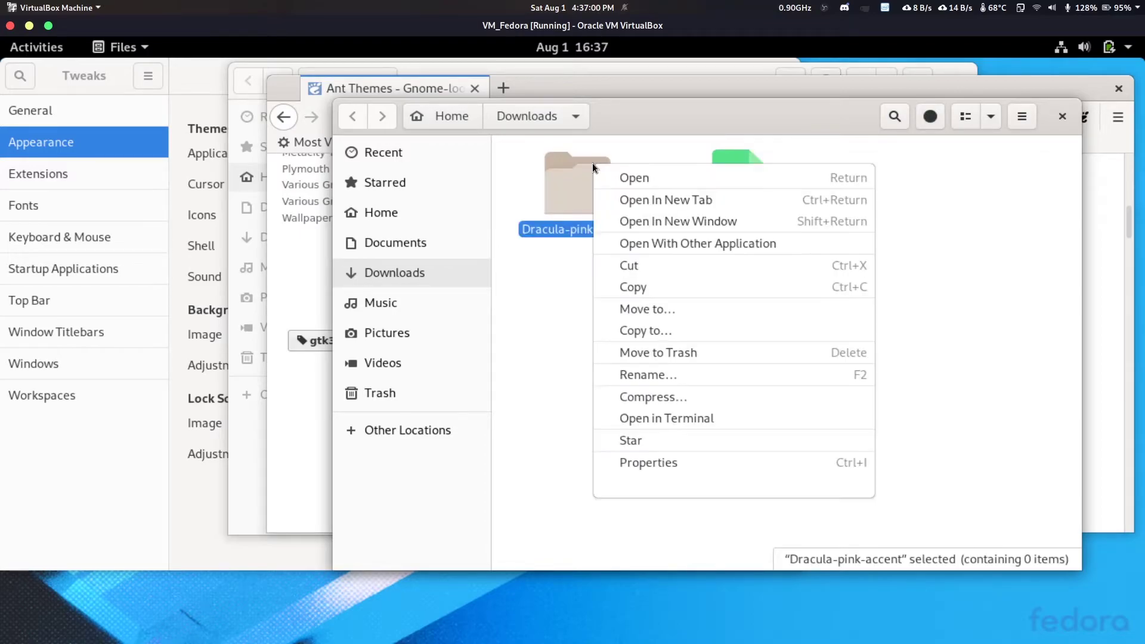
pyautogui.click(658, 259)
pyautogui.click(243, 435)
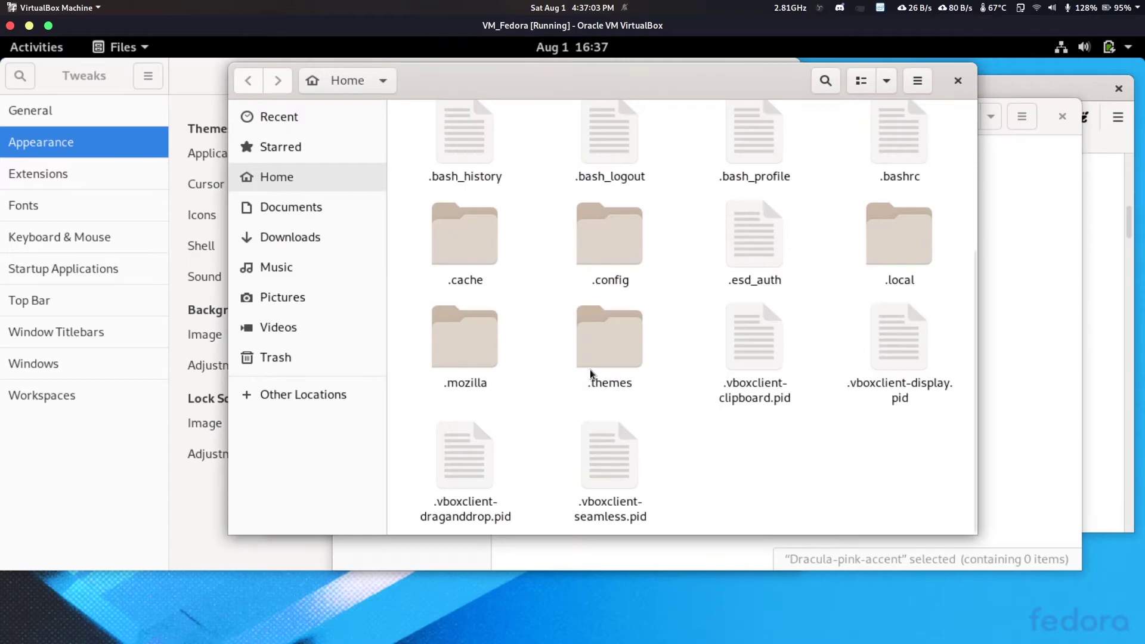
pyautogui.click(605, 356)
pyautogui.doubleClick(604, 357)
pyautogui.rightClick(536, 185)
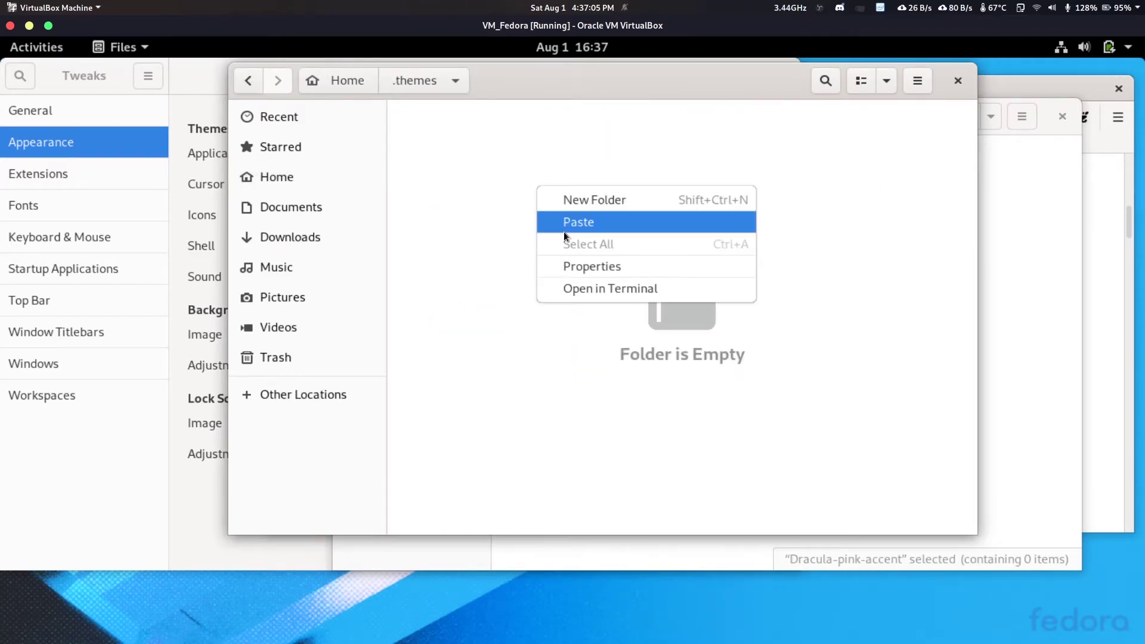
pyautogui.click(564, 230)
pyautogui.click(536, 378)
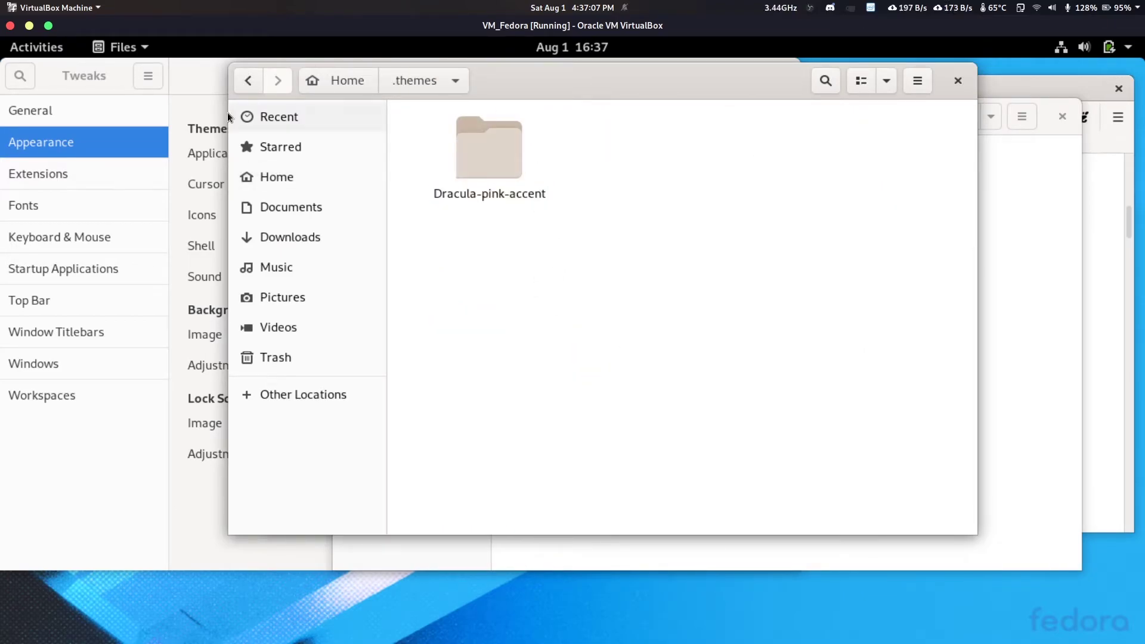
# Close Tweaks and relaunch it by searching 'twea' in Activities.
pyautogui.click(215, 77)
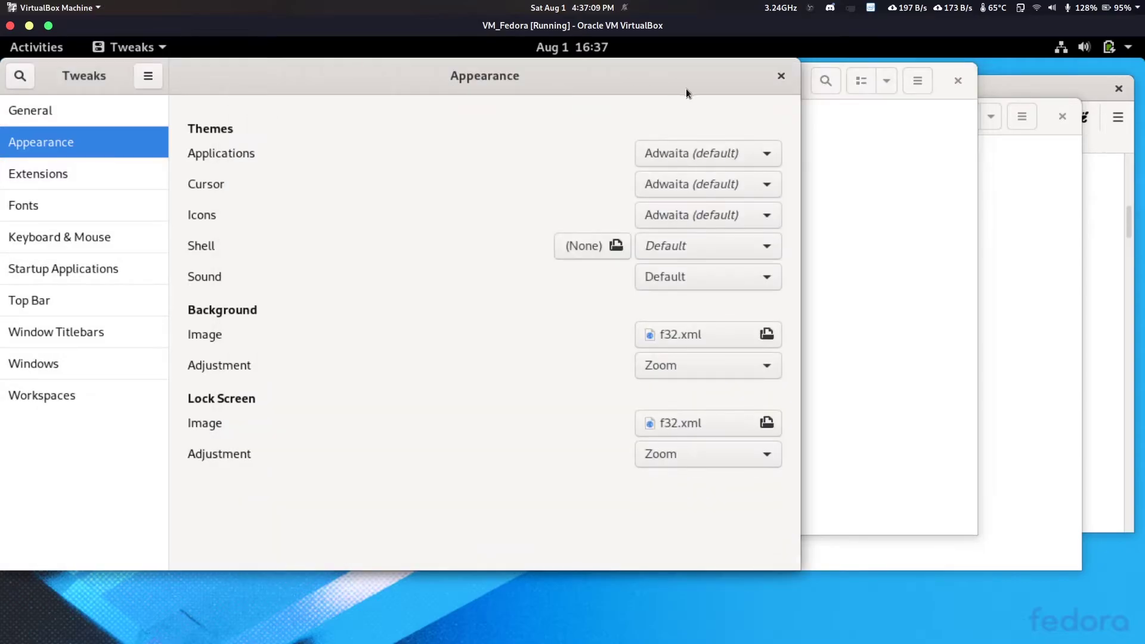
pyautogui.click(782, 76)
pyautogui.moveTo(652, 97); pyautogui.dragTo(541, 102)
pyautogui.press('super')
pyautogui.write('t')
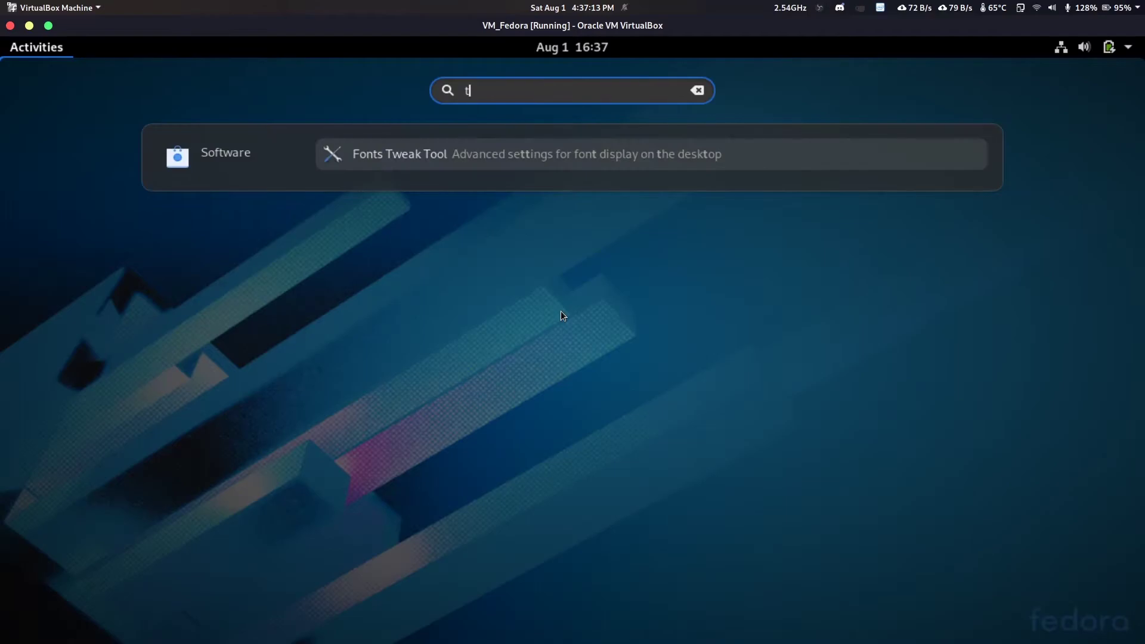
pyautogui.write('wea')
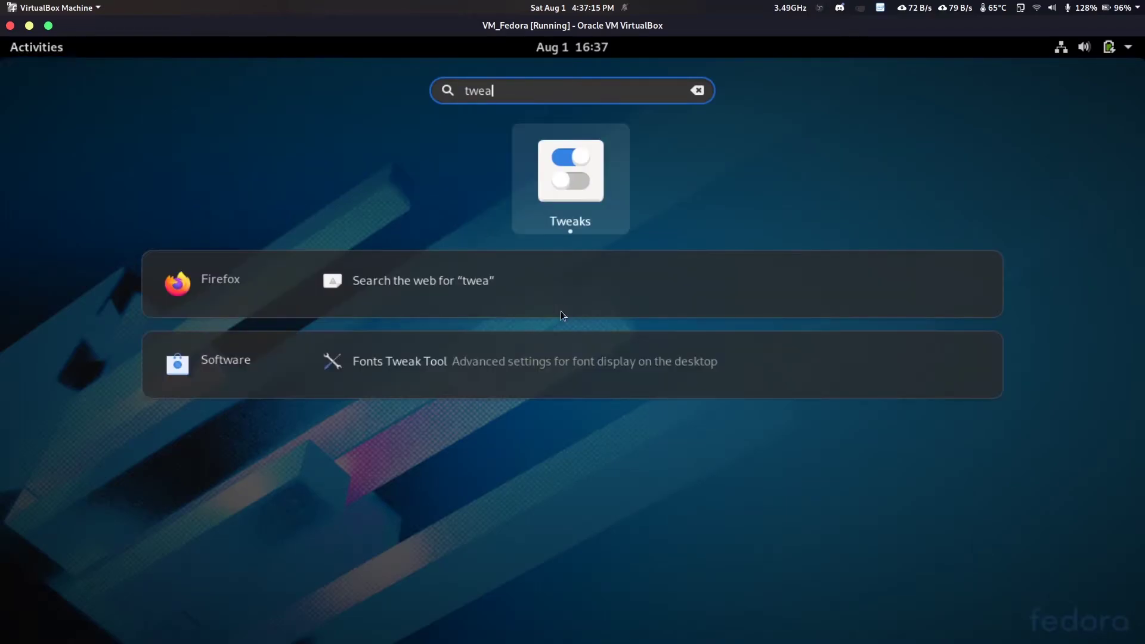
pyautogui.press('Return')
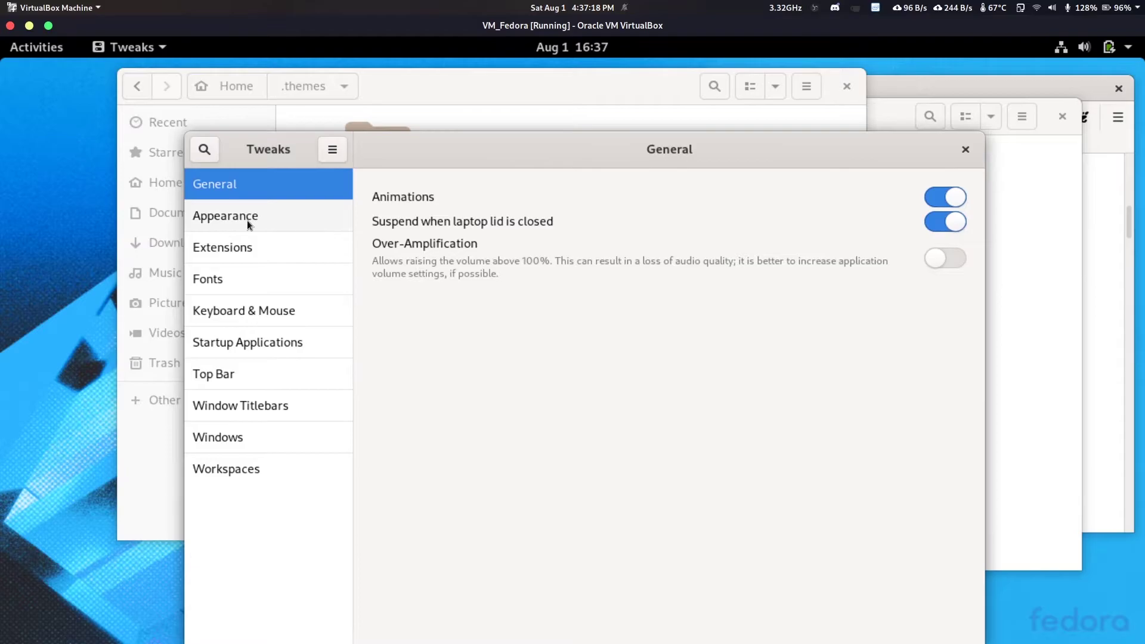
# On the Appearance page, check the Shell, Applications and Cursor theme lists without changing them.
pyautogui.click(247, 219)
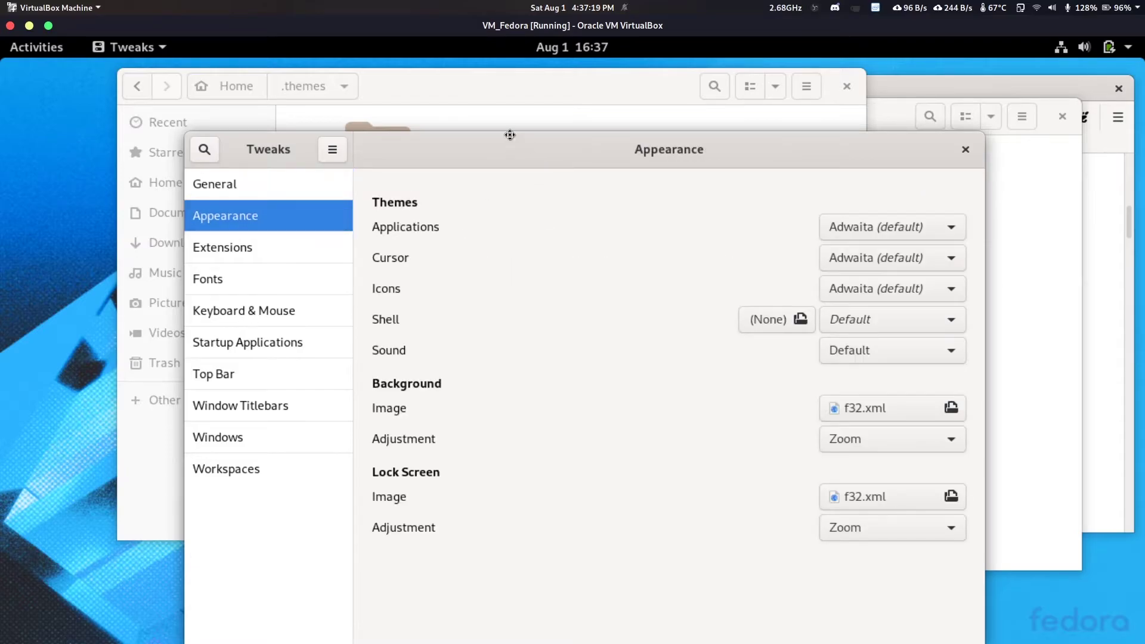
pyautogui.click(861, 281)
pyautogui.click(861, 281)
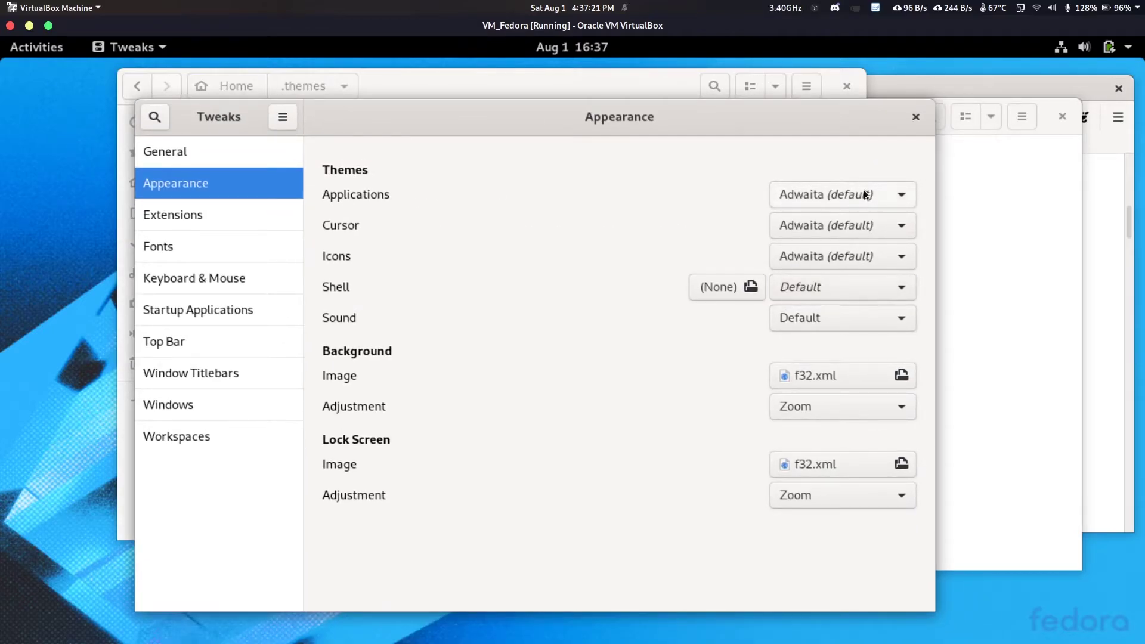
pyautogui.click(864, 190)
pyautogui.click(758, 159)
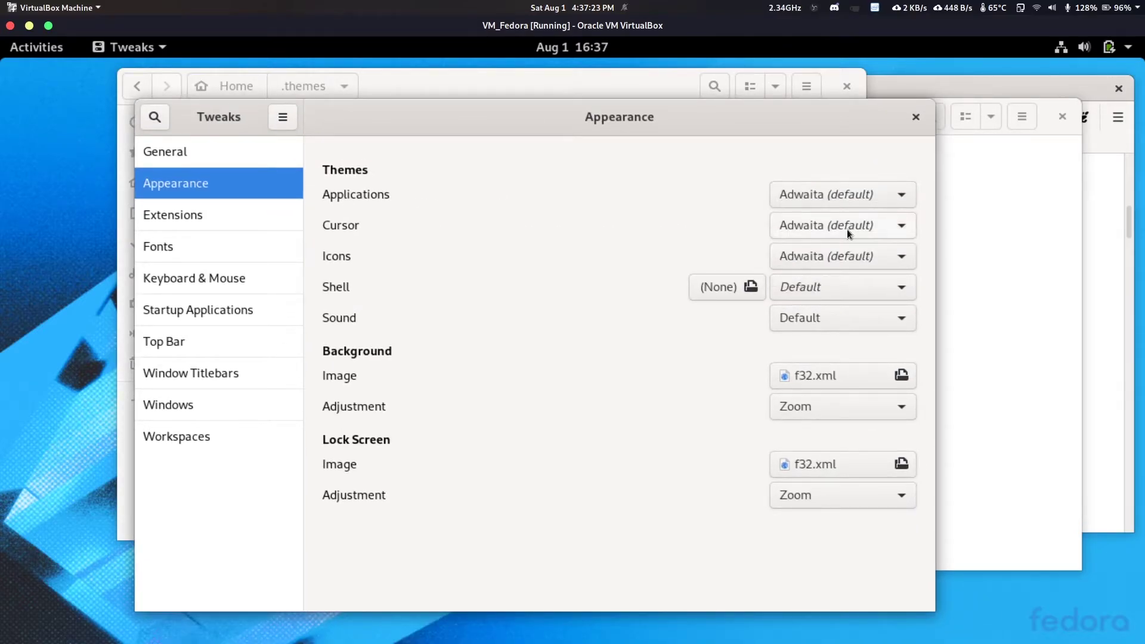
pyautogui.click(847, 230)
pyautogui.click(847, 230)
# Try the Gnome icon theme, revert to Adwaita, close Tweaks and open the Dracula-pink-accent folder.
pyautogui.click(854, 258)
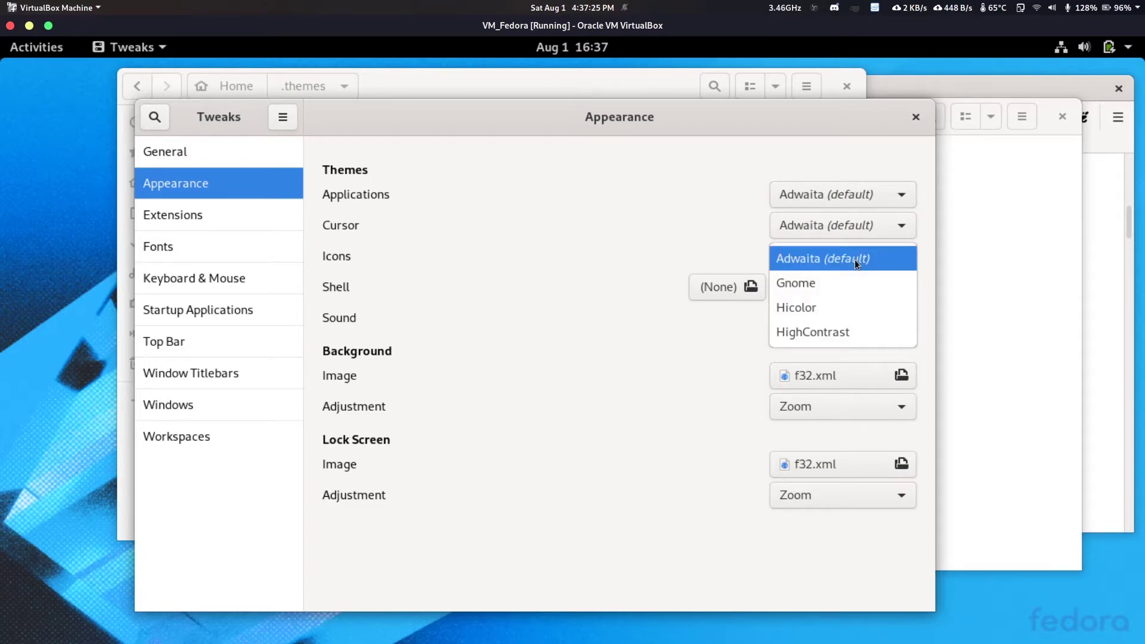
pyautogui.click(843, 284)
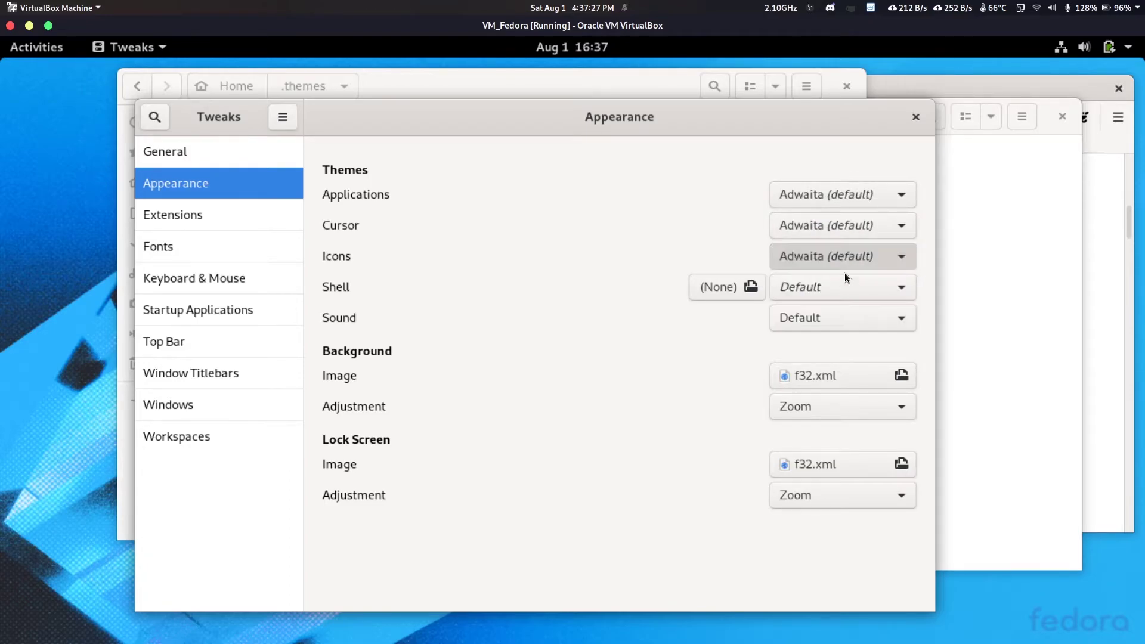
pyautogui.click(851, 258)
pyautogui.click(848, 242)
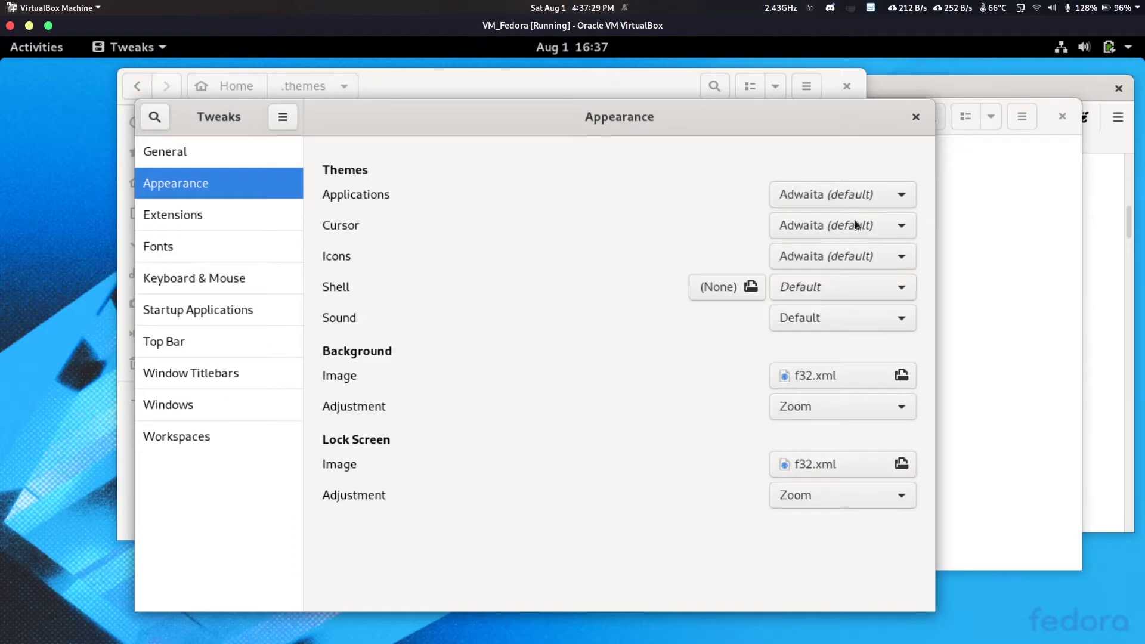
pyautogui.click(861, 197)
pyautogui.click(861, 144)
pyautogui.click(916, 116)
pyautogui.doubleClick(375, 153)
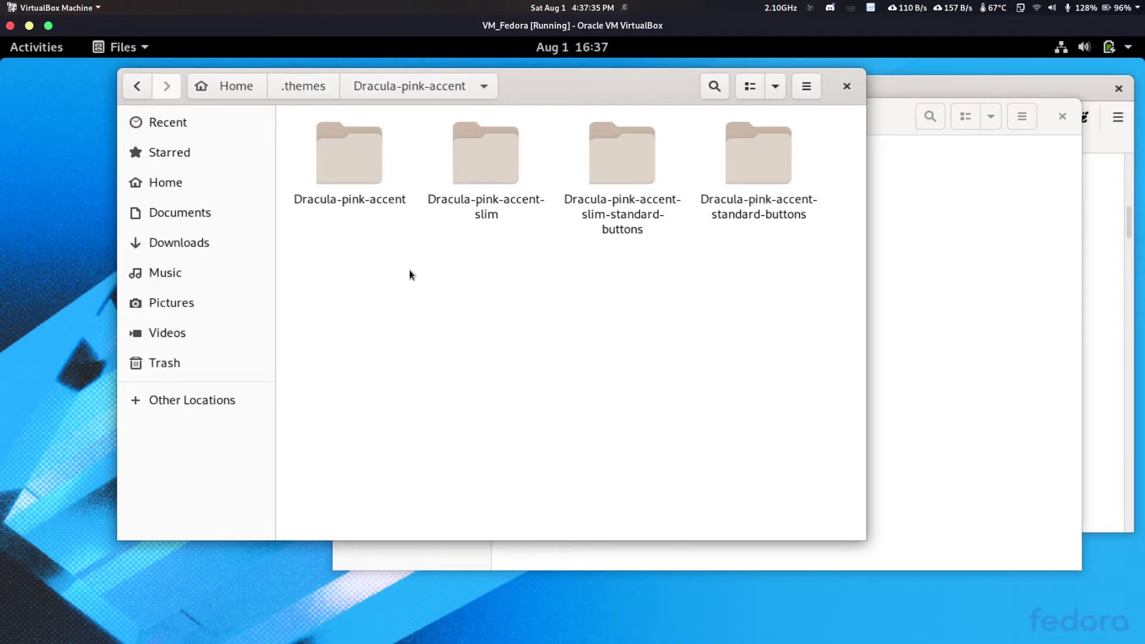
# Move the Dracula variant folders up into .themes, choosing Skip All for the self-merge.
pyautogui.moveTo(414, 313); pyautogui.dragTo(709, 163)
pyautogui.moveTo(797, 357); pyautogui.dragTo(599, 256)
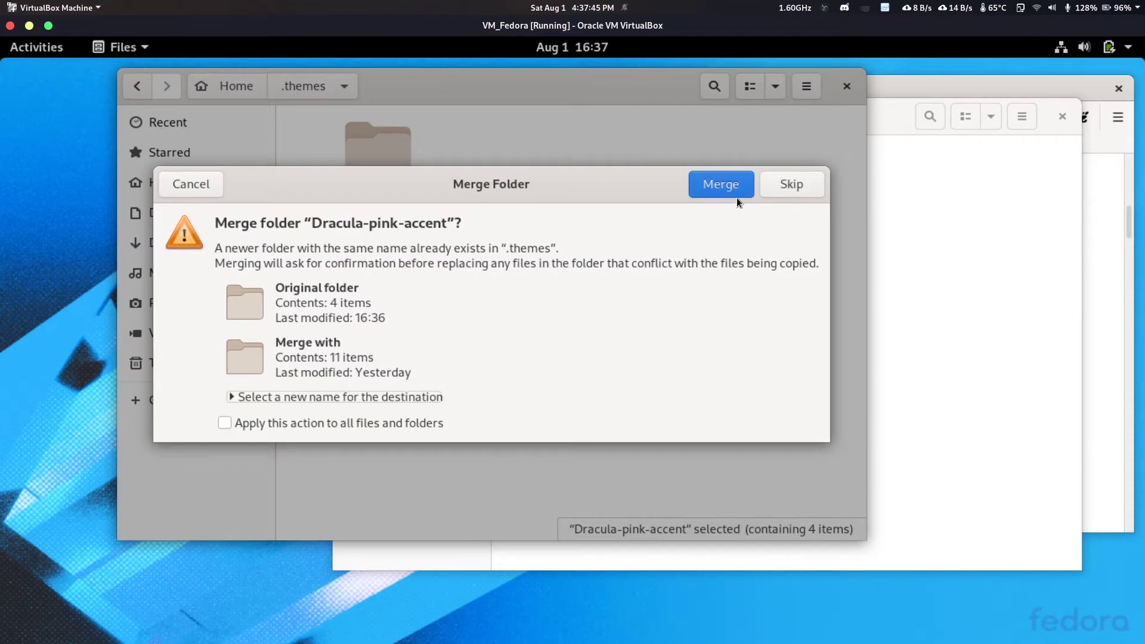
pyautogui.click(736, 194)
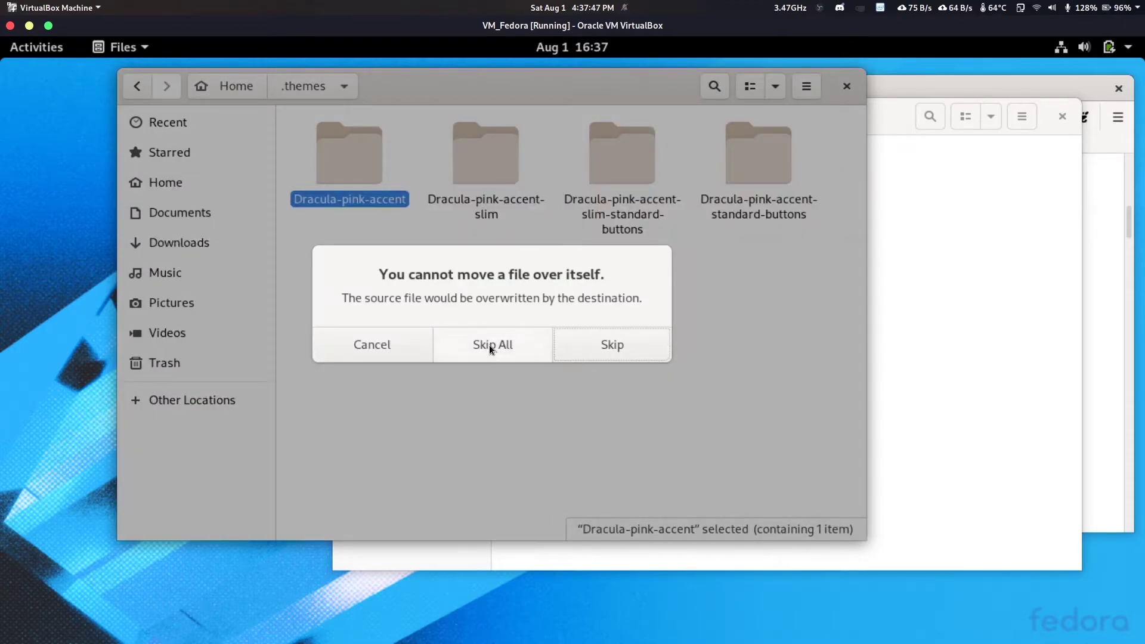
pyautogui.click(506, 344)
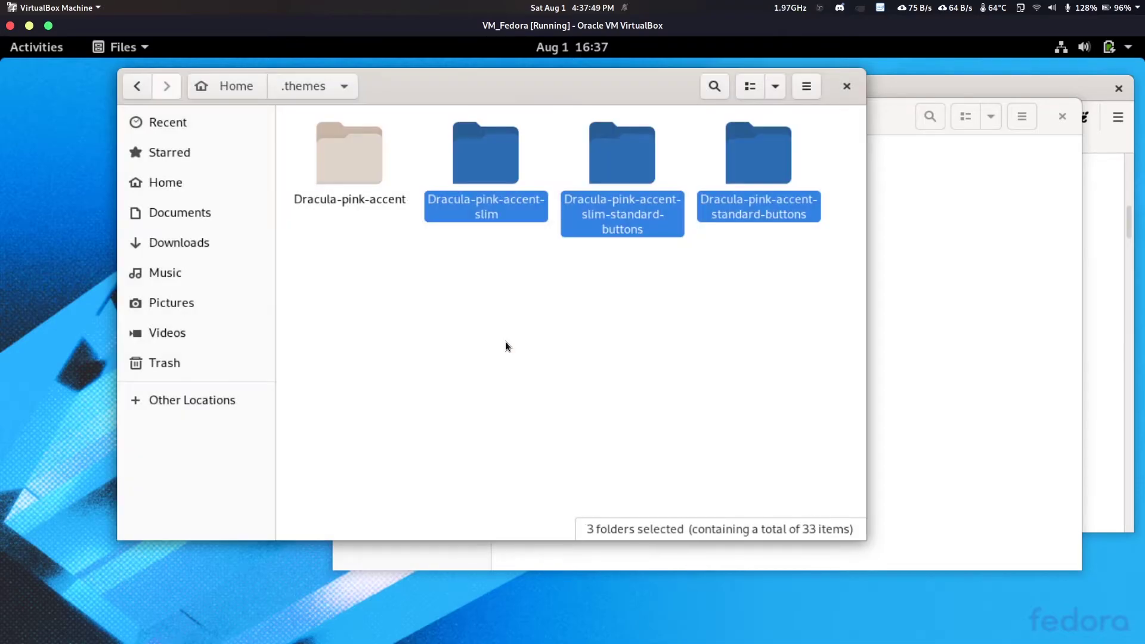
pyautogui.click(475, 268)
# Move the 11 theme items out of the nested Dracula-pink-accent folder and delete the empty folder.
pyautogui.doubleClick(363, 192)
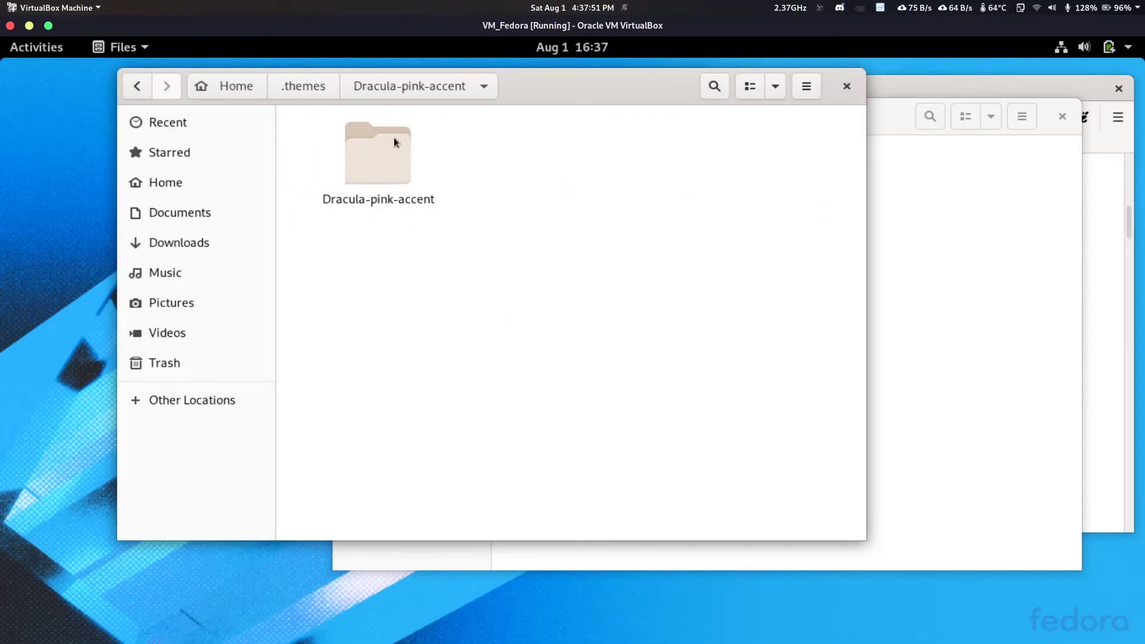
pyautogui.doubleClick(393, 141)
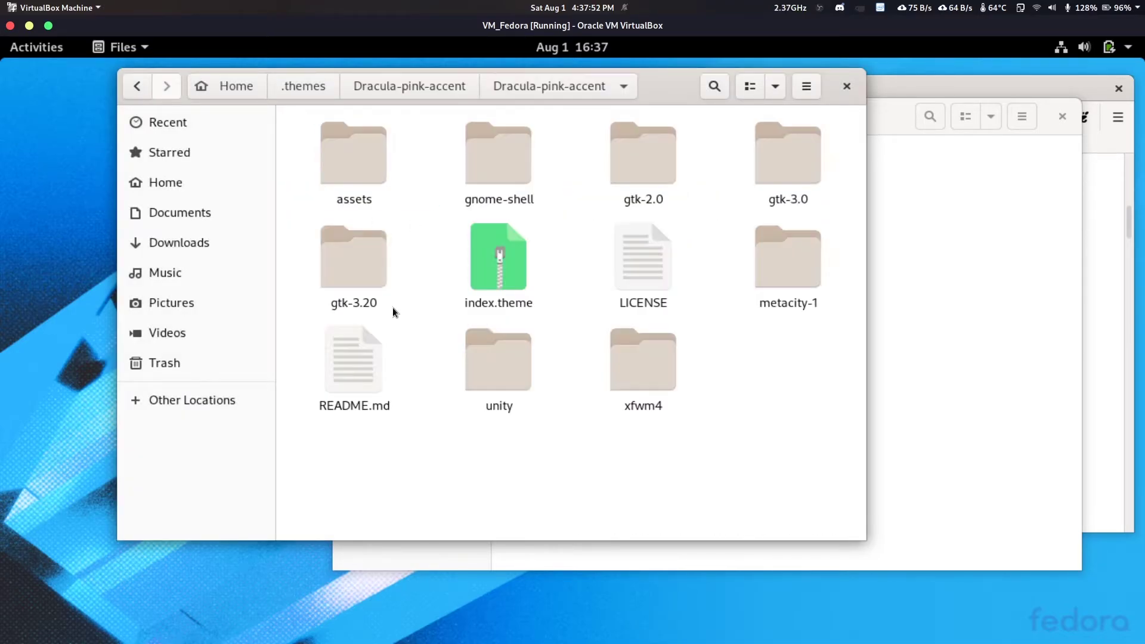
pyautogui.click(428, 90)
pyautogui.doubleClick(370, 141)
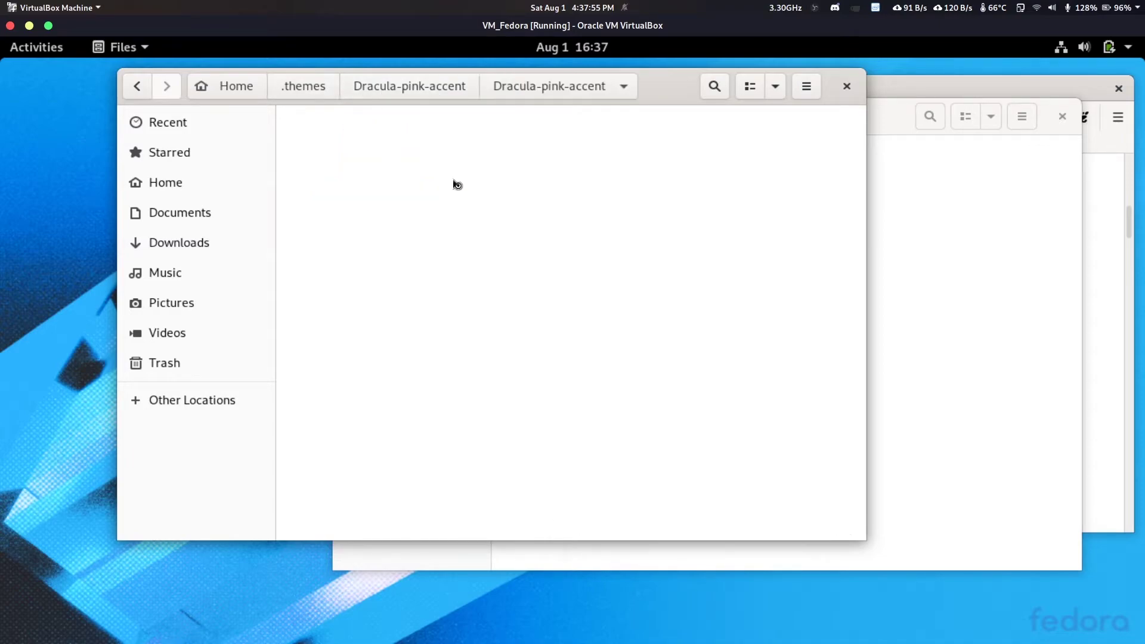
pyautogui.moveTo(833, 386); pyautogui.dragTo(298, 146)
pyautogui.moveTo(367, 159); pyautogui.dragTo(493, 239)
pyautogui.click(521, 168)
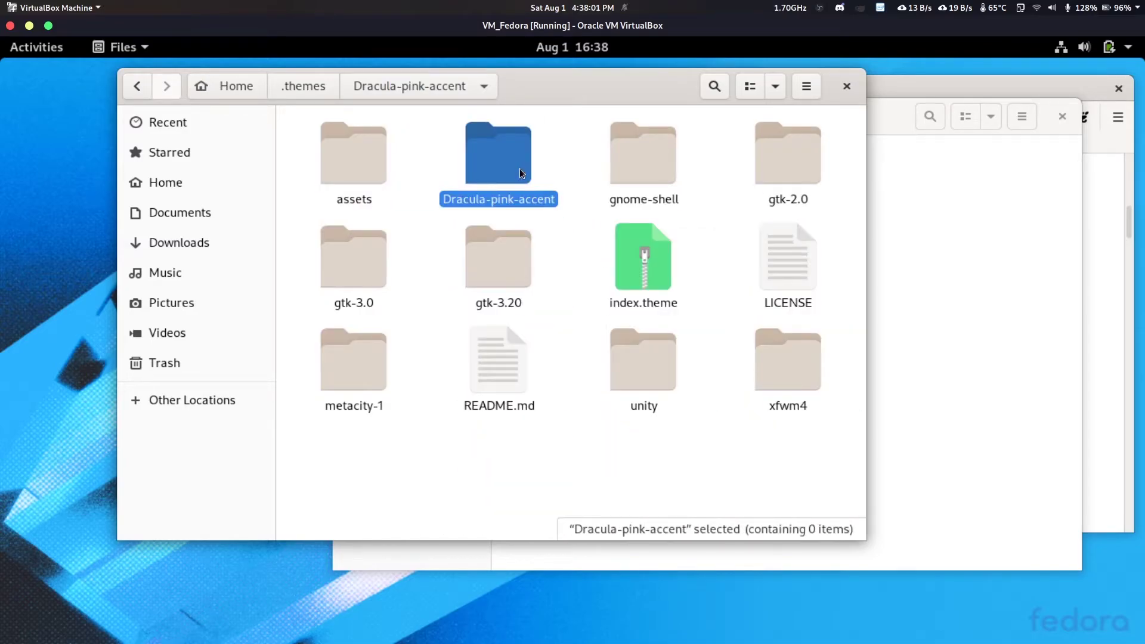
pyautogui.press('Delete')
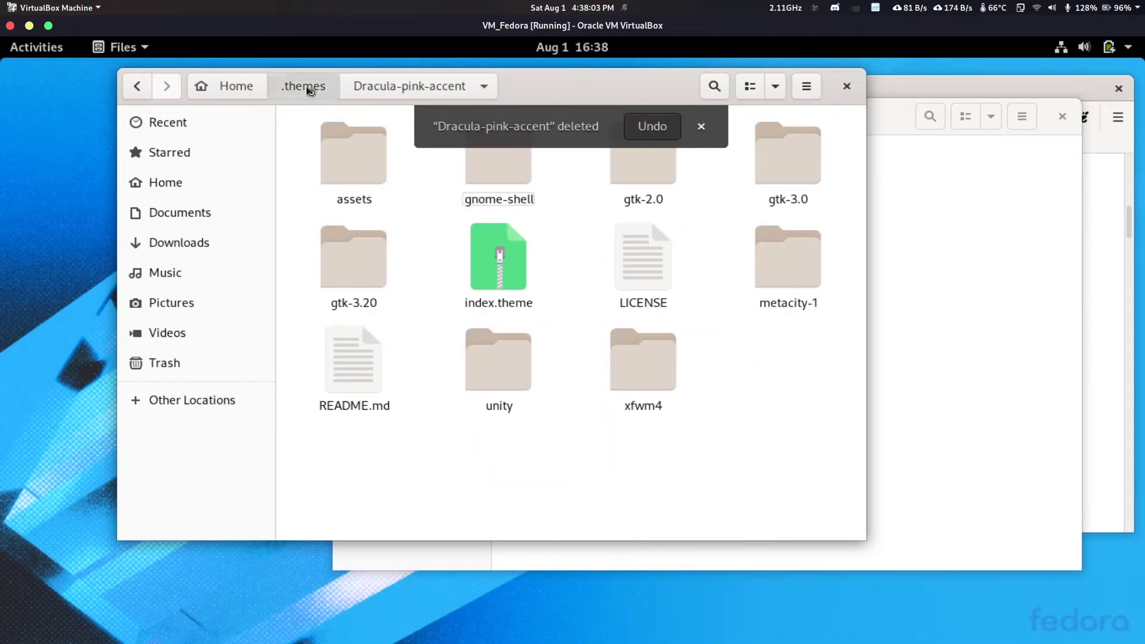
# Return to .themes and check that the four Dracula-pink-accent variant folders sit there.
pyautogui.click(305, 86)
pyautogui.moveTo(341, 299); pyautogui.dragTo(758, 193)
pyautogui.click(732, 279)
pyautogui.moveTo(749, 289); pyautogui.dragTo(381, 294)
pyautogui.click(782, 301)
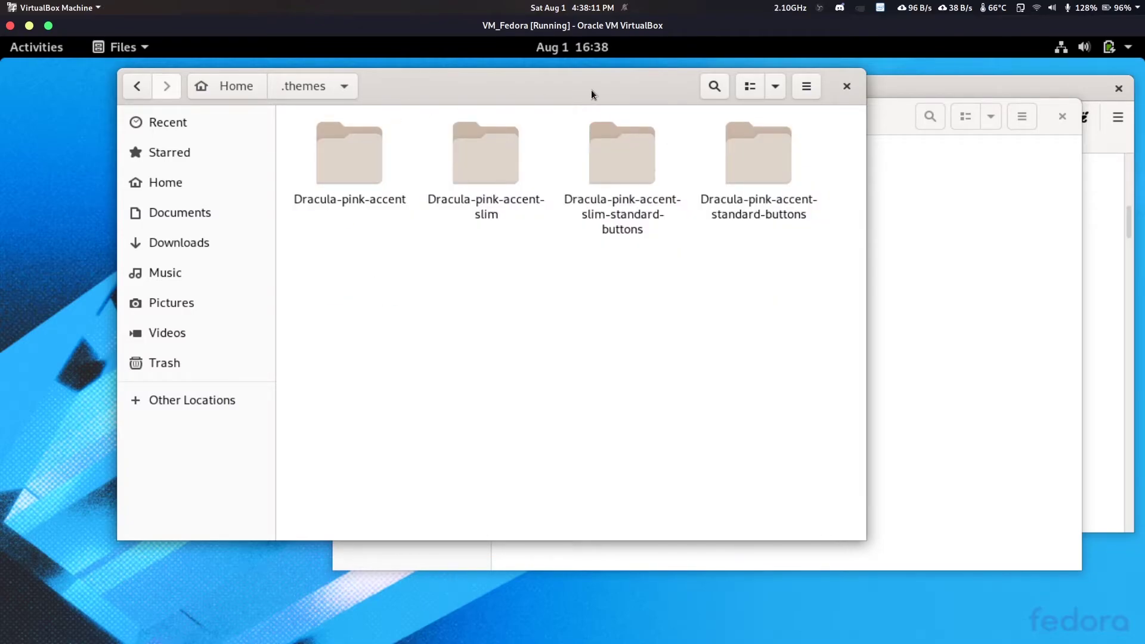
# Close the Downloads window and relaunch GNOME Tweaks.
pyautogui.click(935, 254)
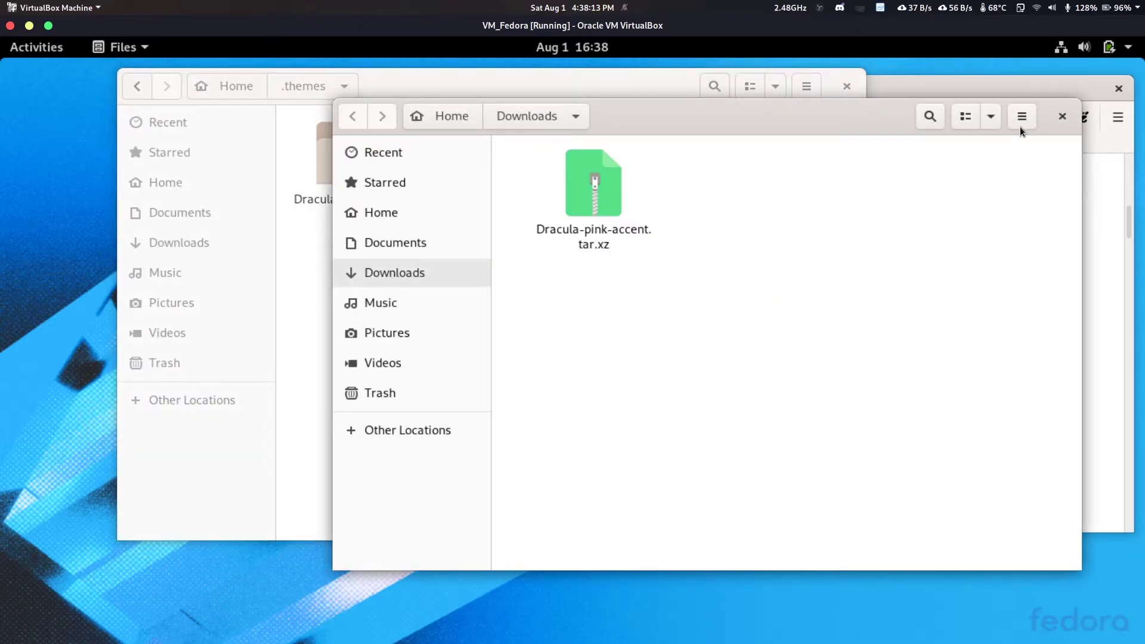
pyautogui.click(1063, 117)
pyautogui.press('super')
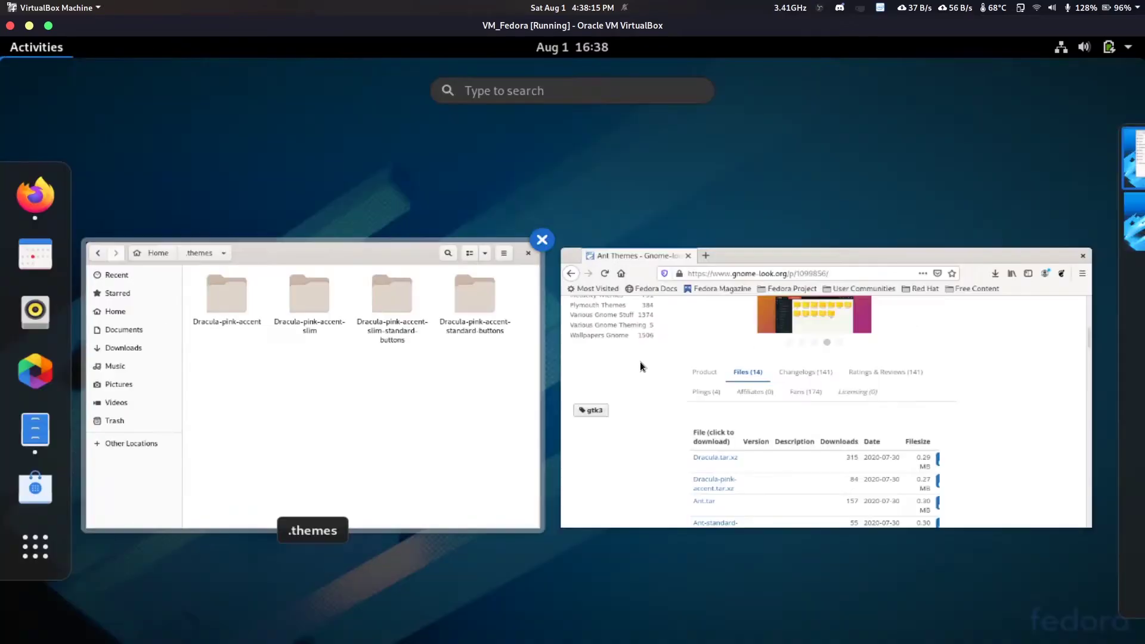
pyautogui.write('twea')
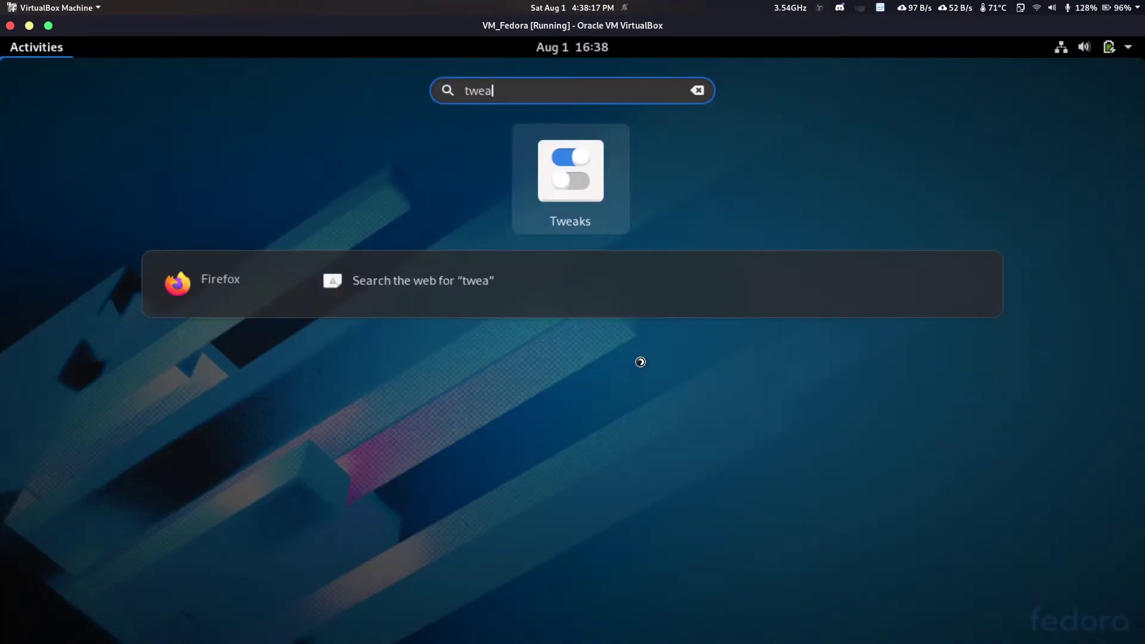
pyautogui.press('Escape')
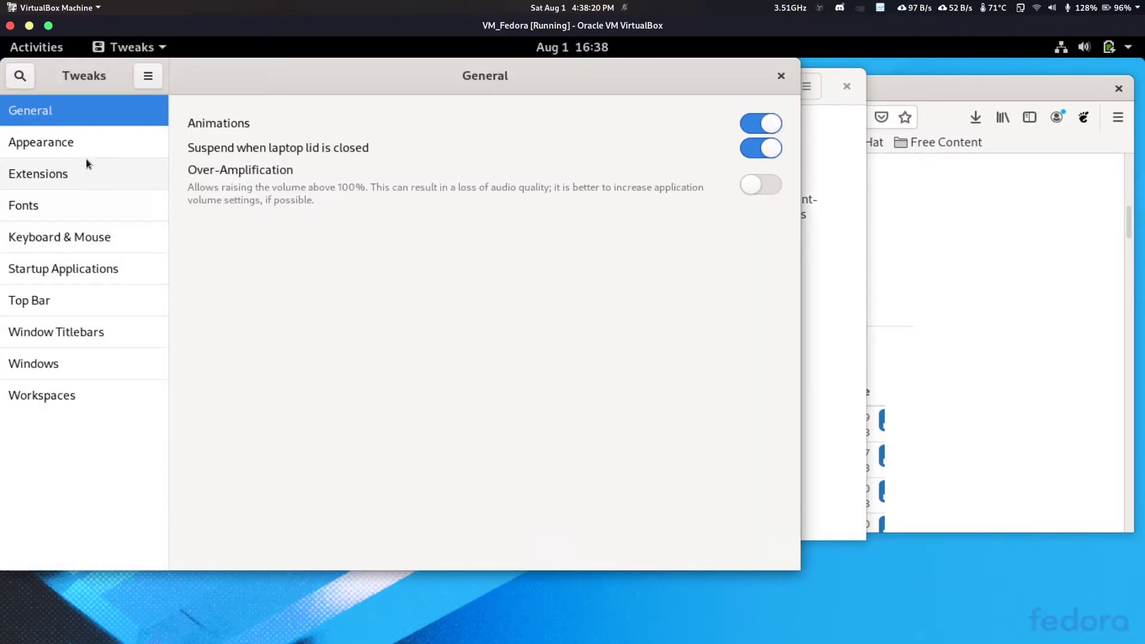
# Set the Appearance > Applications theme to Dracula-pink-accent.
pyautogui.click(80, 145)
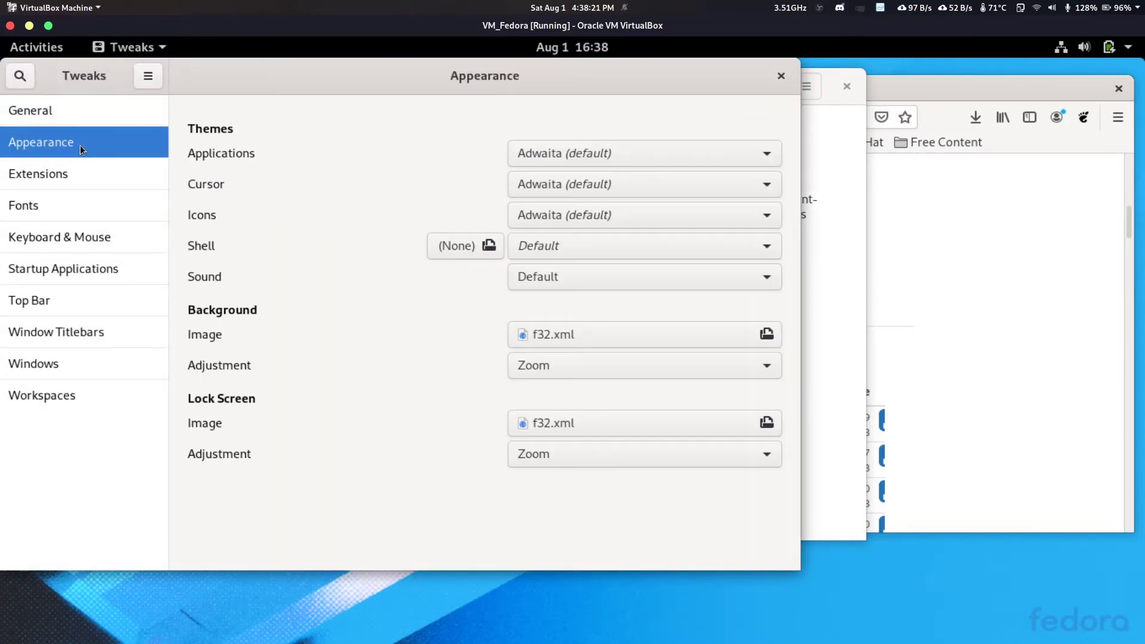
pyautogui.click(668, 156)
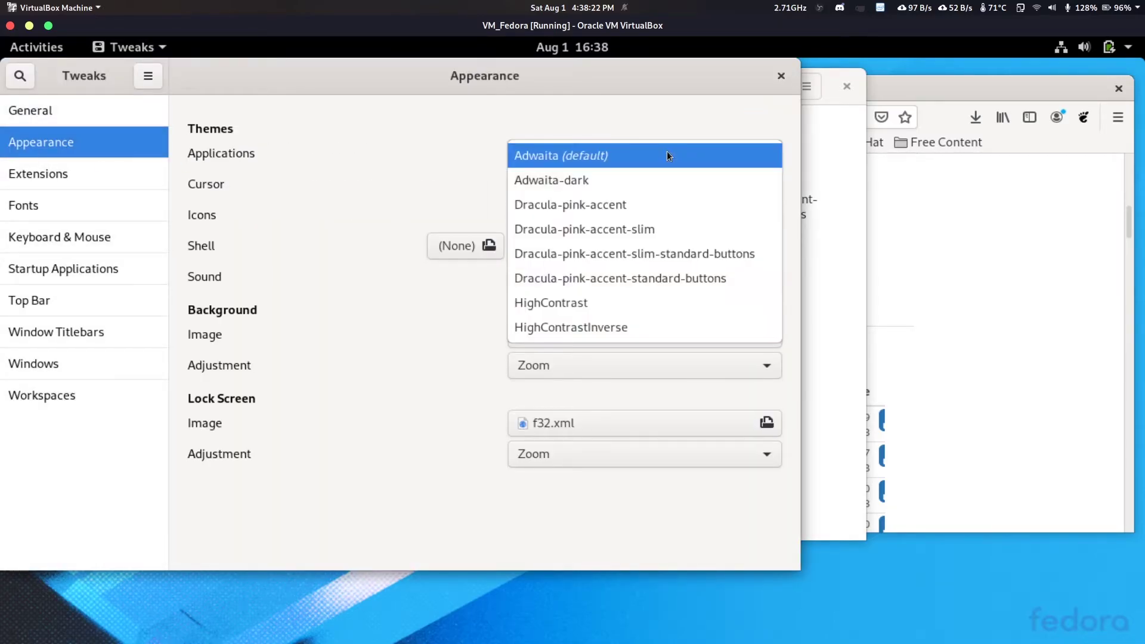
pyautogui.click(631, 206)
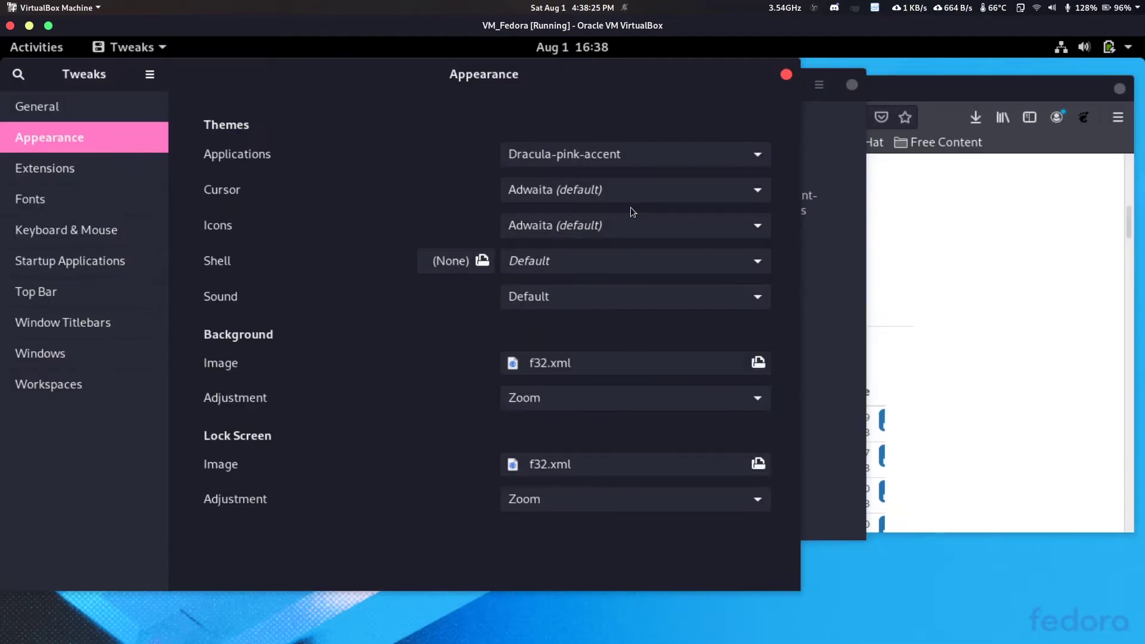
pyautogui.click(627, 191)
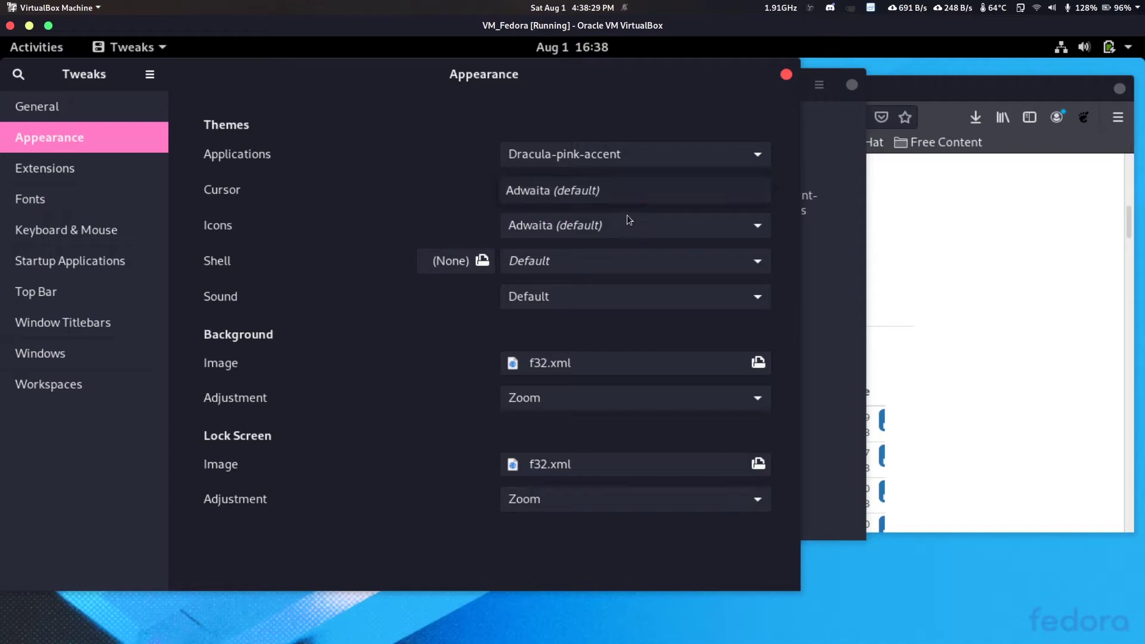
# Keep the Cursor and Icons themes at Adwaita.
pyautogui.click(704, 188)
pyautogui.click(665, 234)
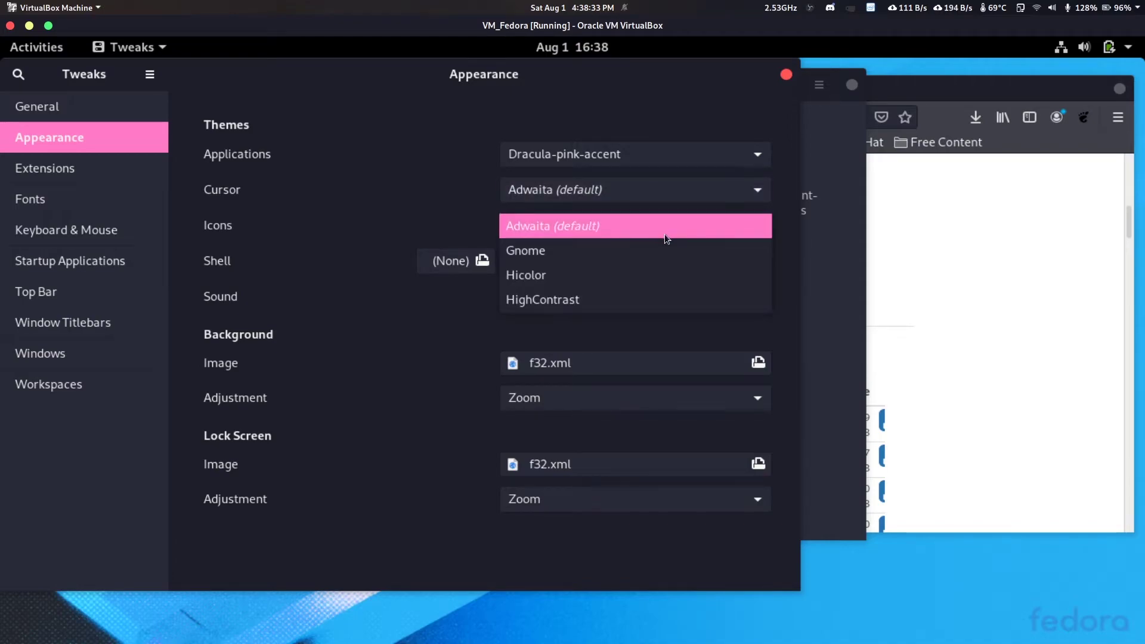
pyautogui.click(572, 229)
# Try the Dracula shell variants, ending on Dracula-pink-accent-slim-standard-buttons.
pyautogui.click(710, 264)
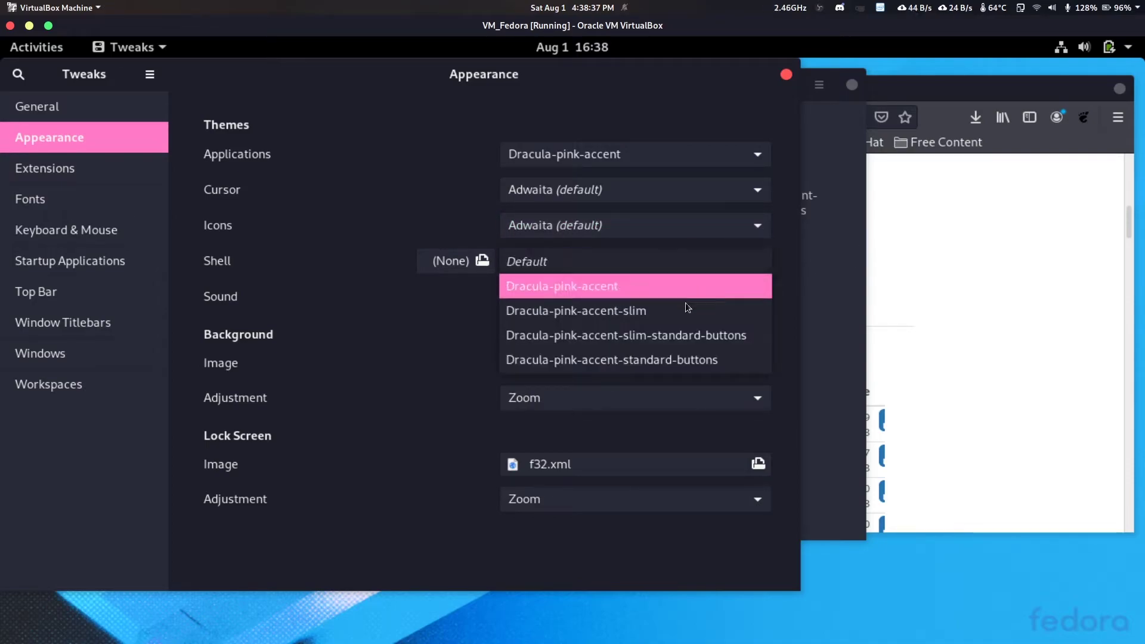
pyautogui.click(649, 320)
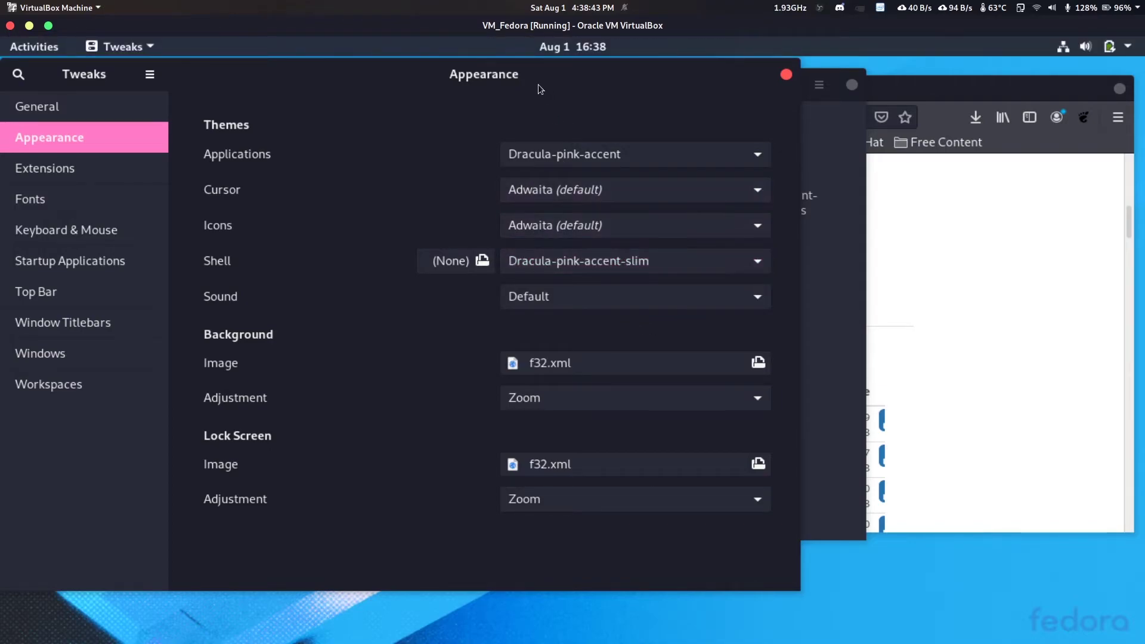
pyautogui.moveTo(538, 84); pyautogui.dragTo(673, 110)
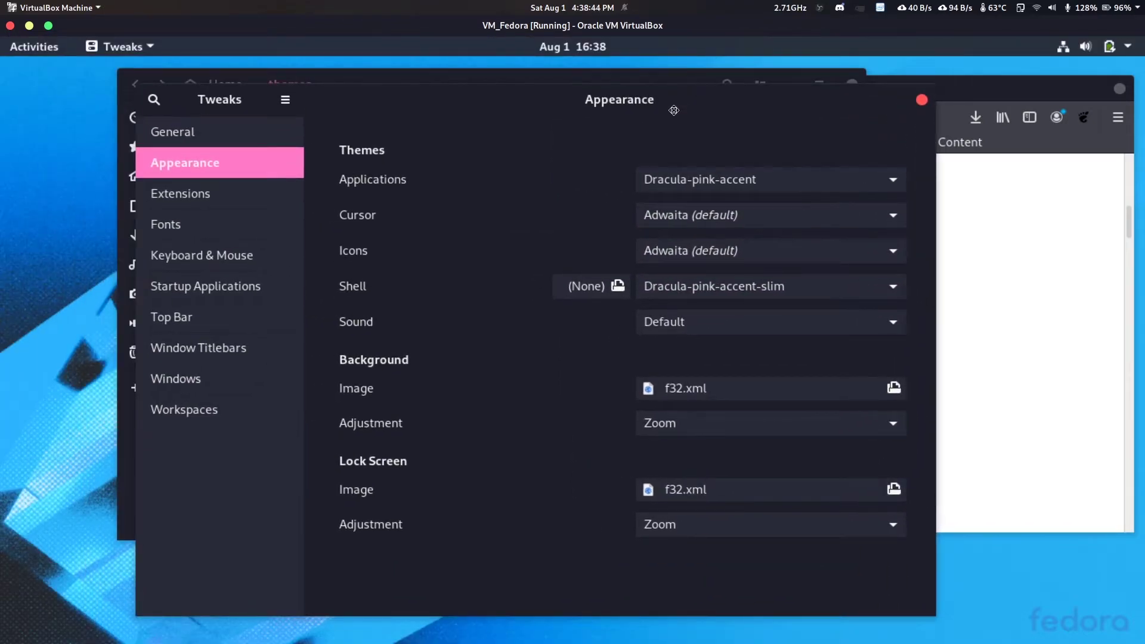
pyautogui.click(774, 292)
pyautogui.click(764, 263)
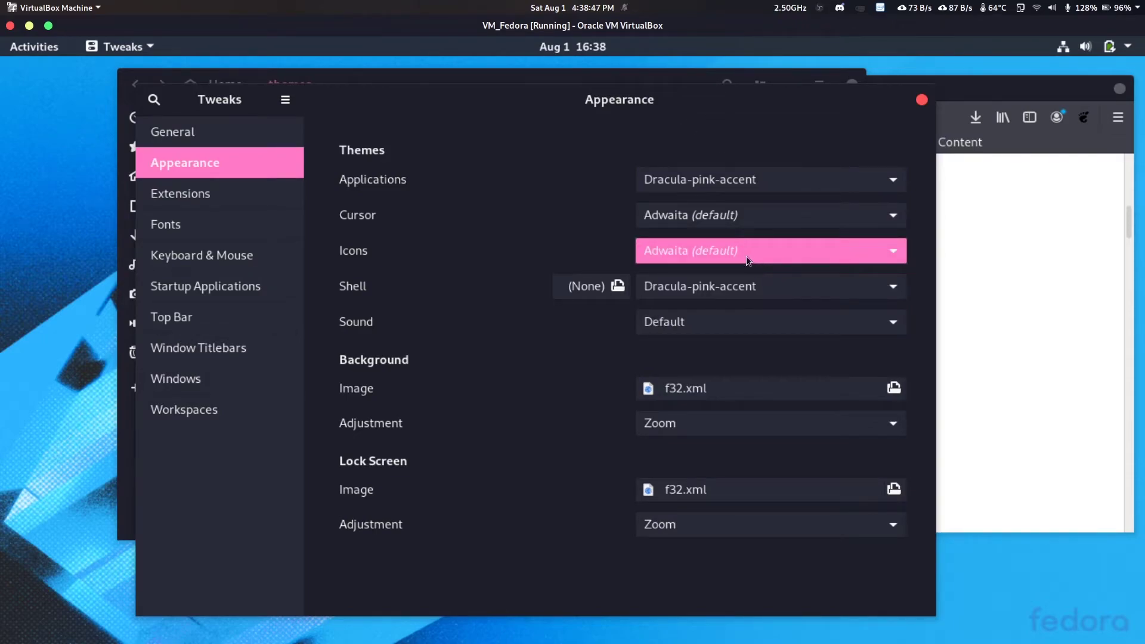
pyautogui.click(732, 281)
pyautogui.click(710, 353)
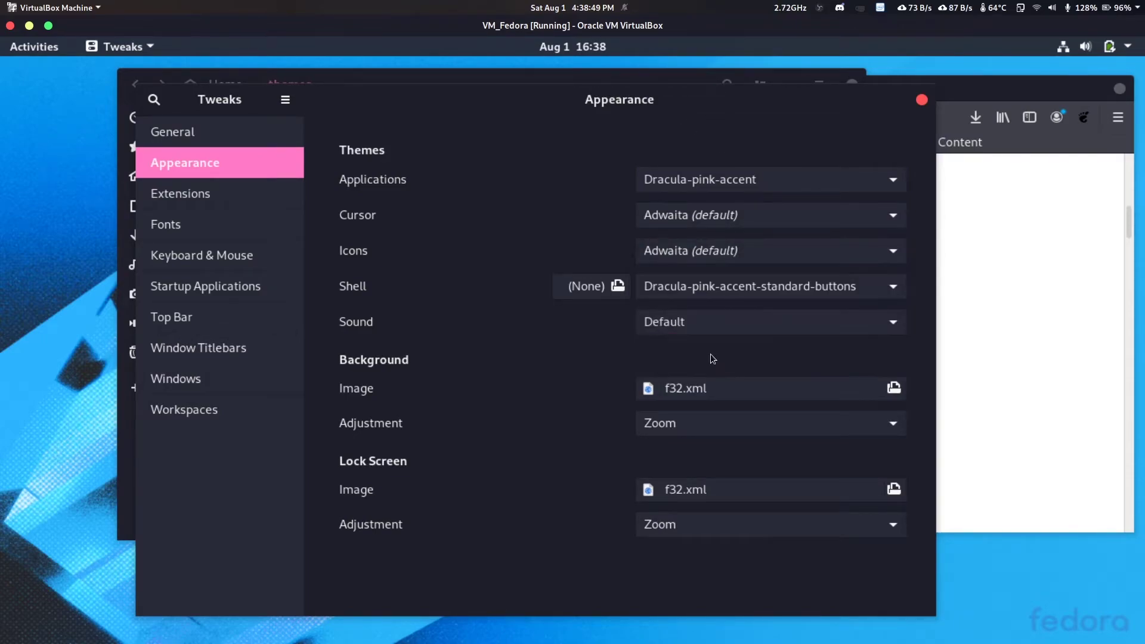
pyautogui.click(789, 288)
pyautogui.click(783, 266)
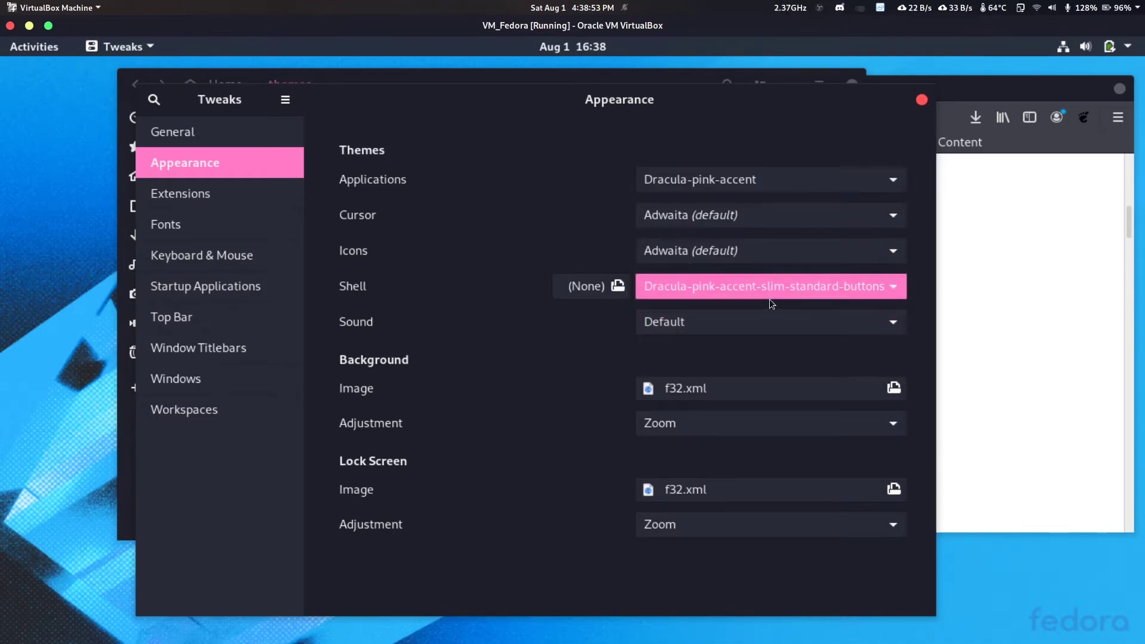
# Leave the sound theme at Default and glance over the Ant Themes web page.
pyautogui.click(685, 327)
pyautogui.click(677, 381)
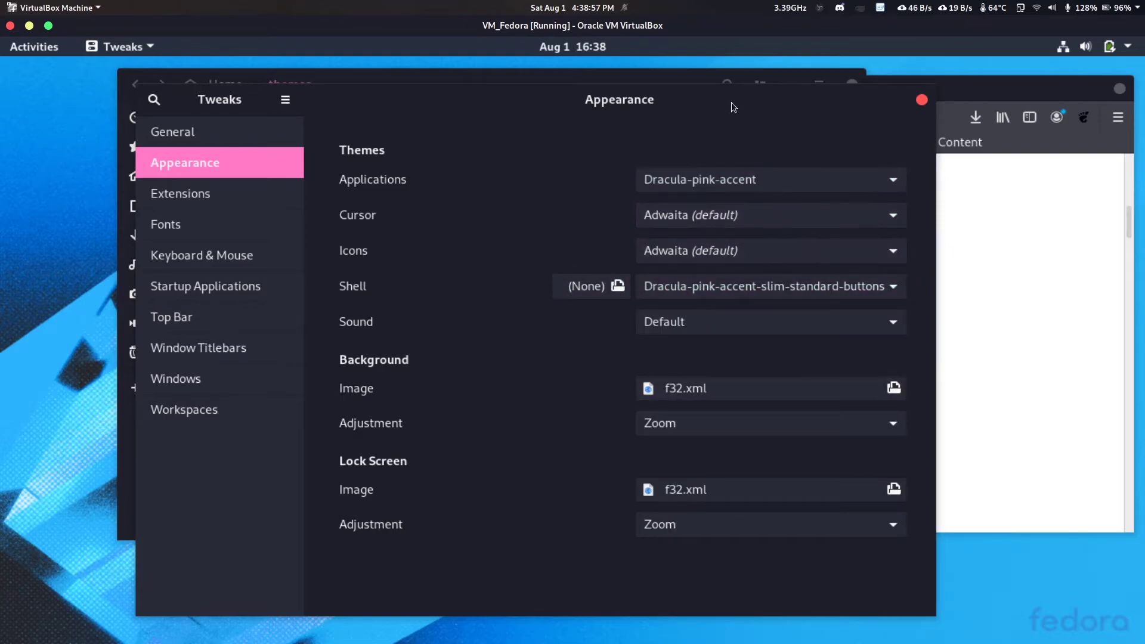
pyautogui.moveTo(732, 102); pyautogui.dragTo(596, 120)
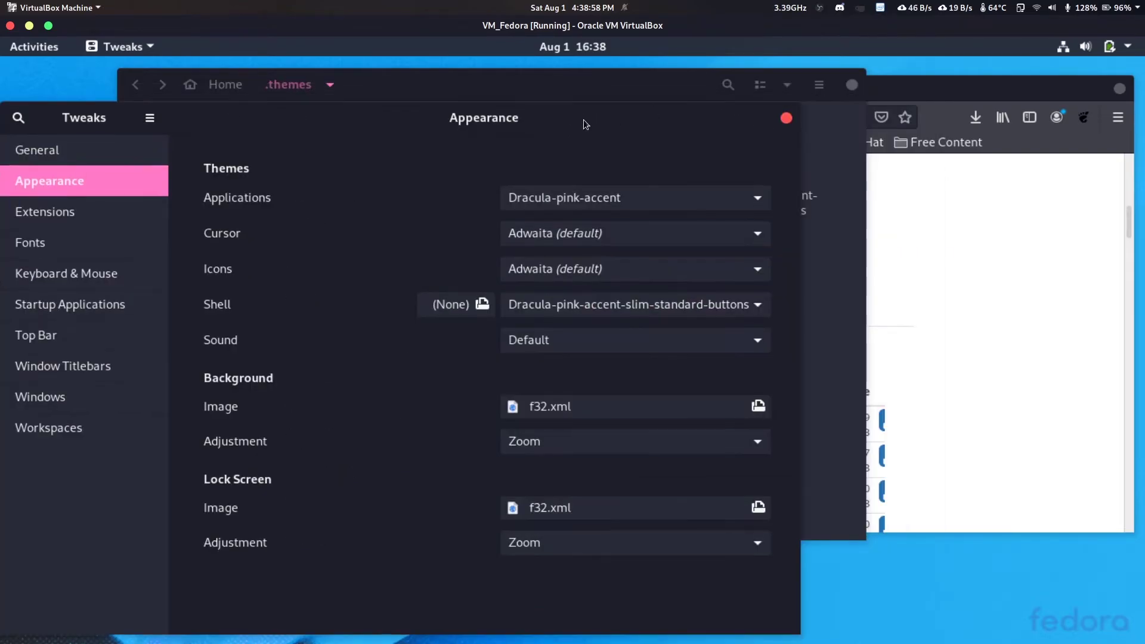
pyautogui.click(1012, 309)
pyautogui.scroll(-10, 698, 411)
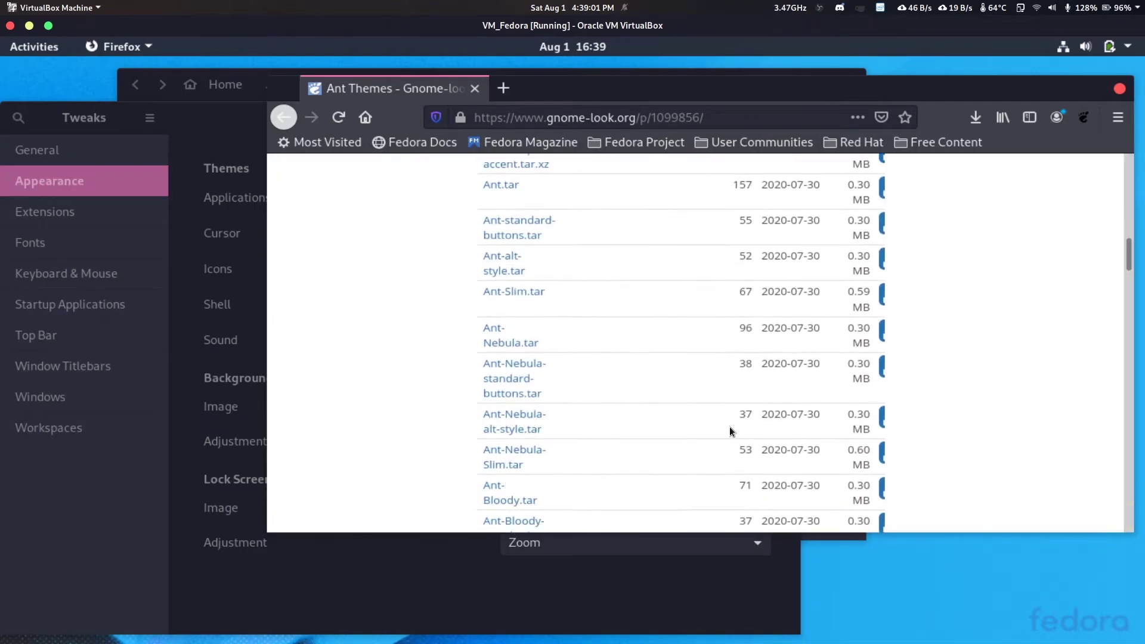
pyautogui.scroll(-3, 719, 416)
pyautogui.scroll(10, 770, 369)
pyautogui.scroll(10, 743, 340)
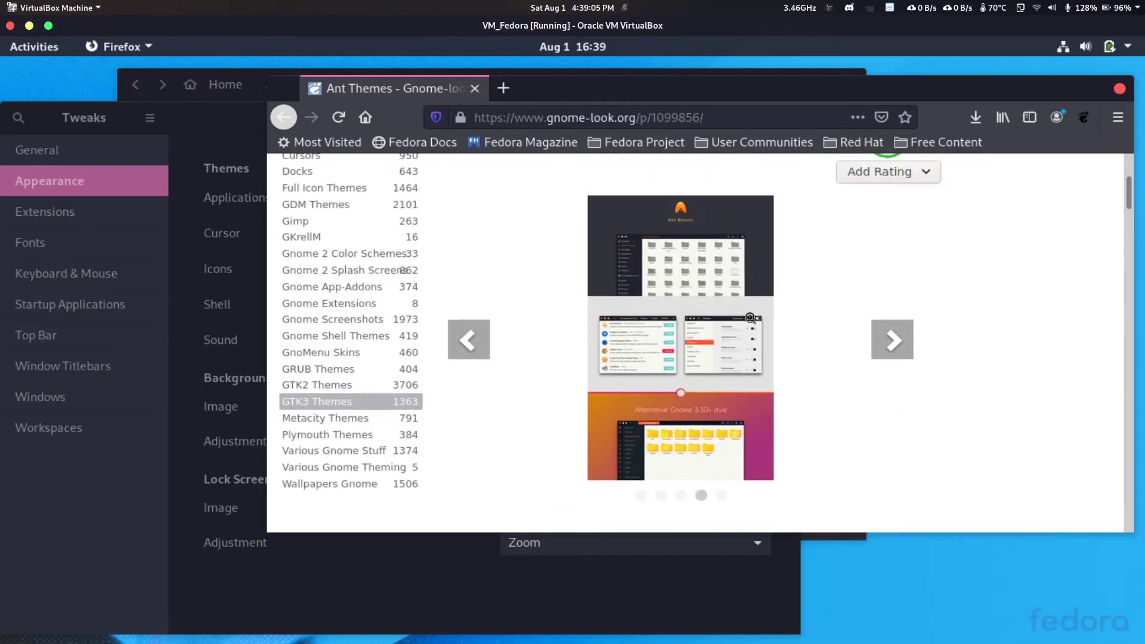
pyautogui.click(166, 104)
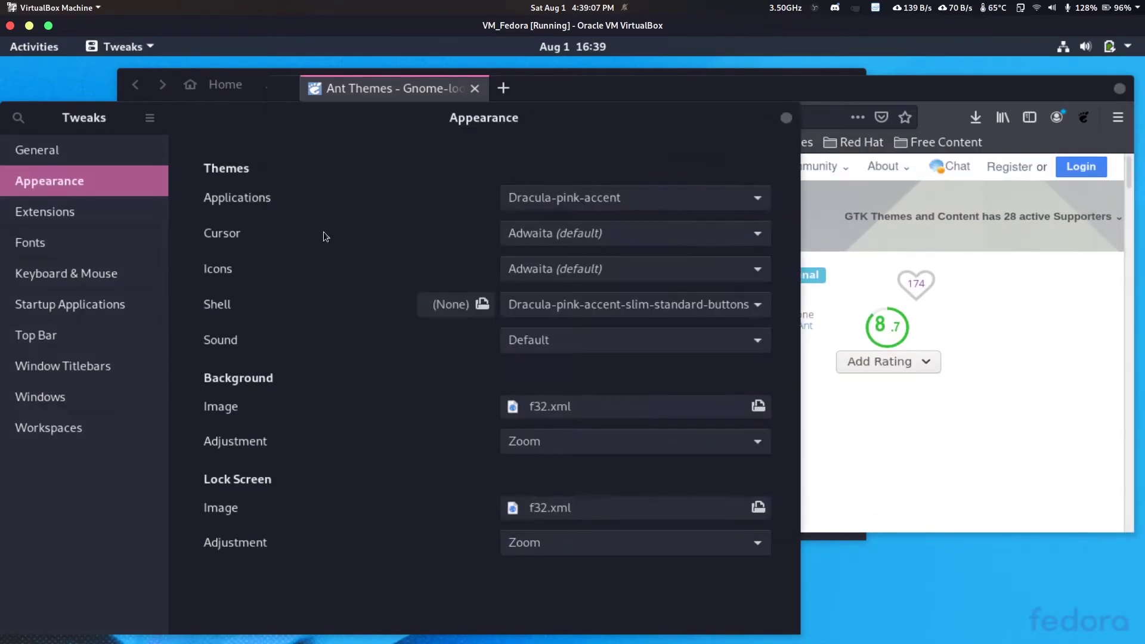
# Open Files to inspect Home's hidden .themes and .fonts folders, then close it.
pyautogui.moveTo(360, 620)
pyautogui.click(327, 639)
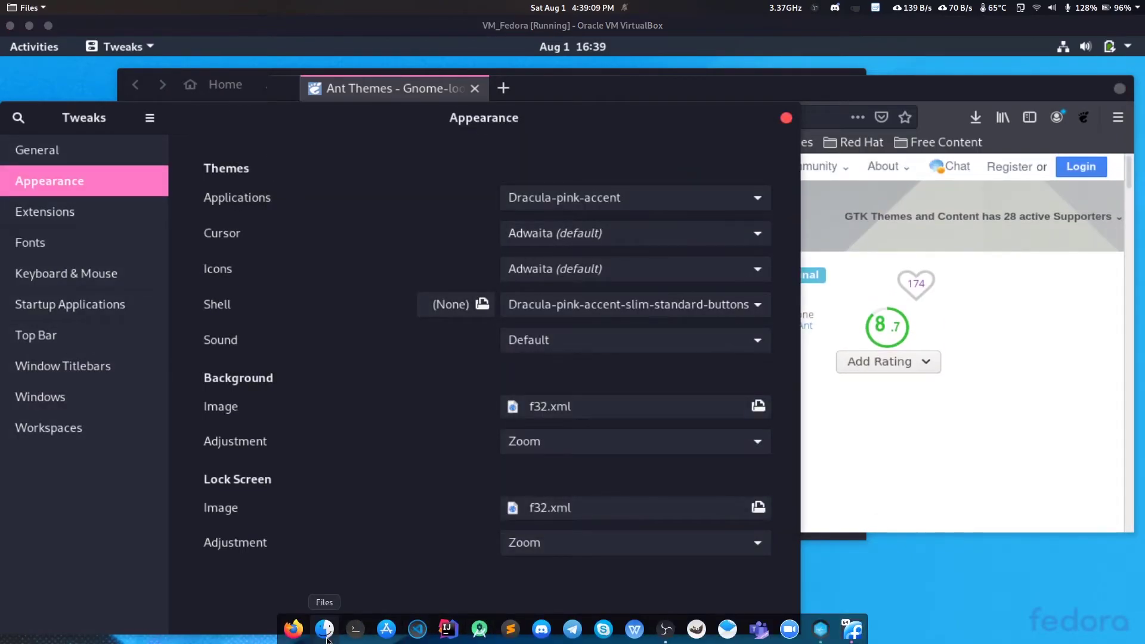
pyautogui.scroll(-5, 306, 363)
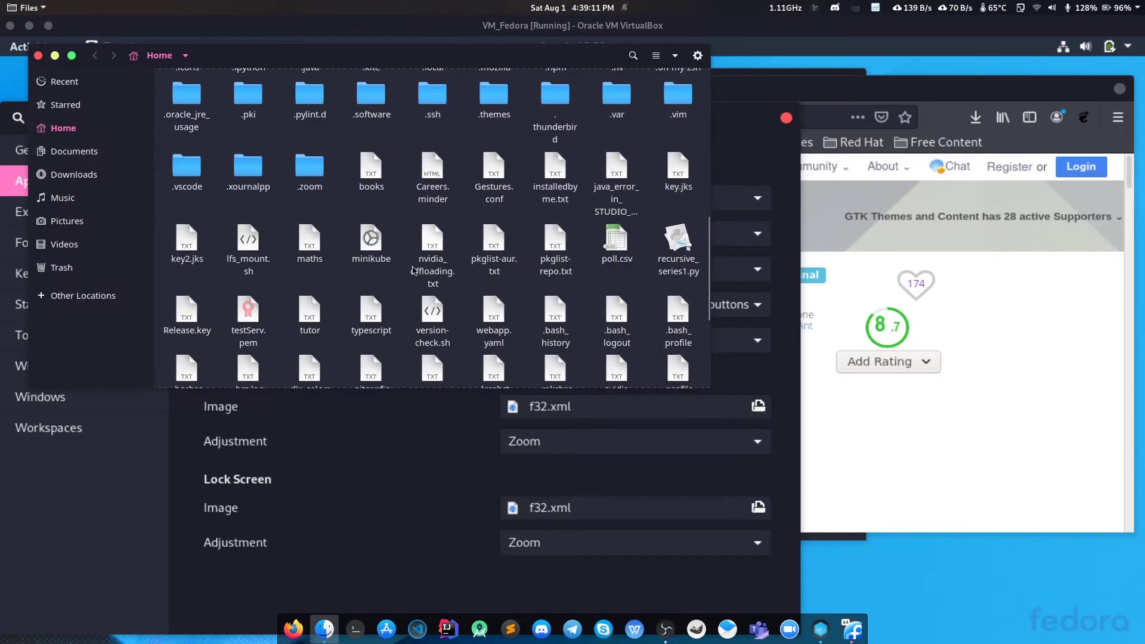
pyautogui.scroll(3, 381, 276)
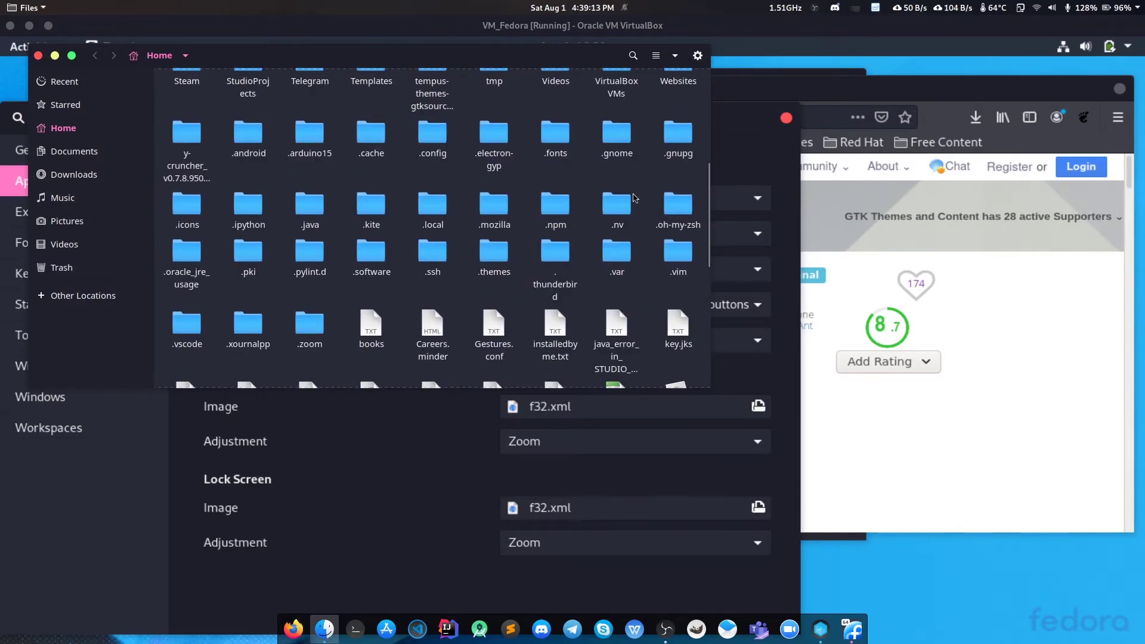
pyautogui.scroll(-2, 271, 340)
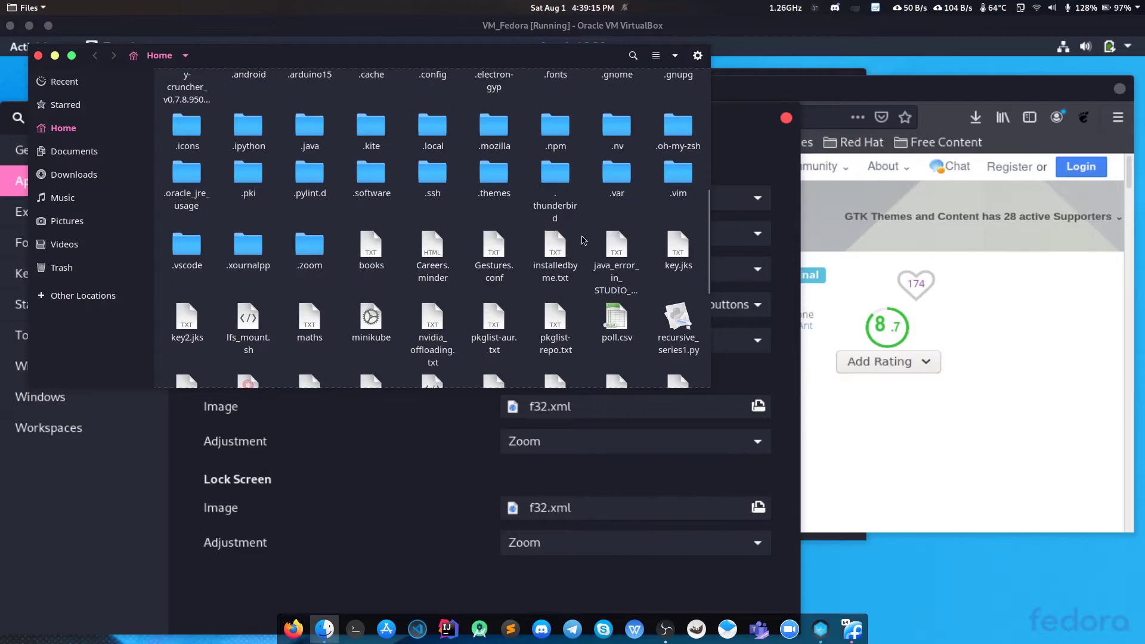
pyautogui.scroll(3, 584, 239)
pyautogui.click(494, 318)
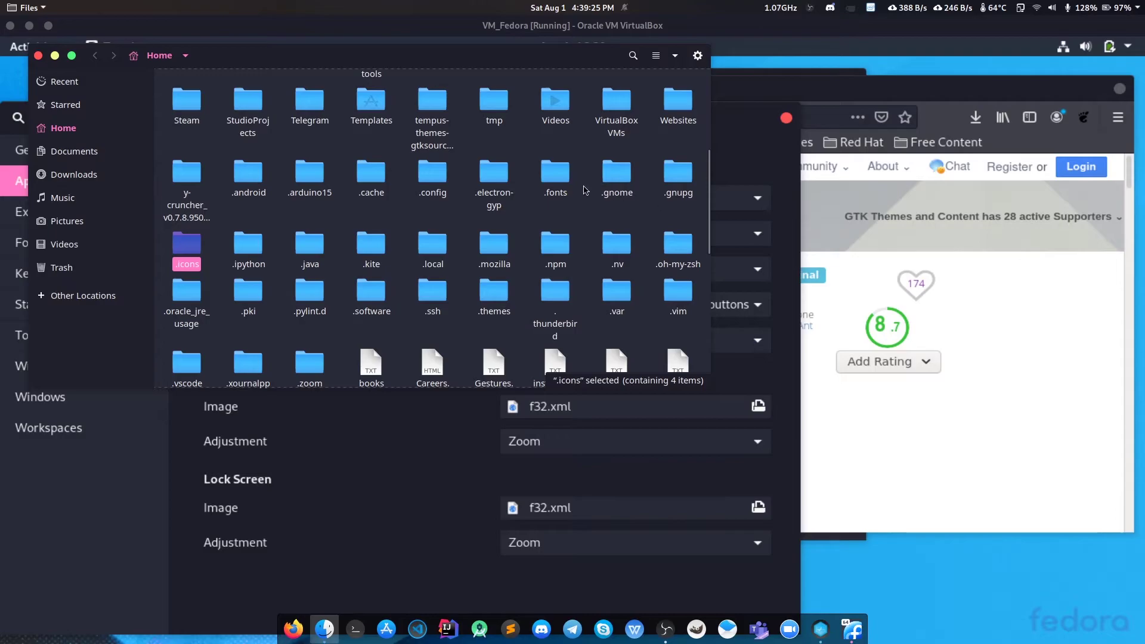
pyautogui.click(564, 172)
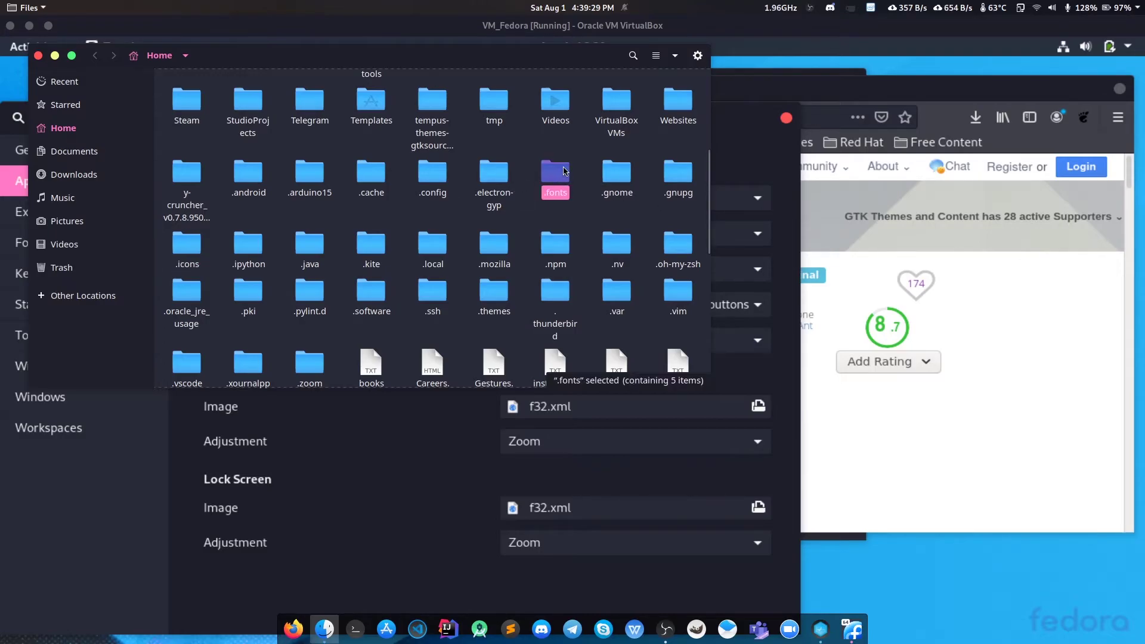
pyautogui.click(38, 55)
pyautogui.moveTo(641, 124); pyautogui.dragTo(552, 135)
pyautogui.click(1048, 319)
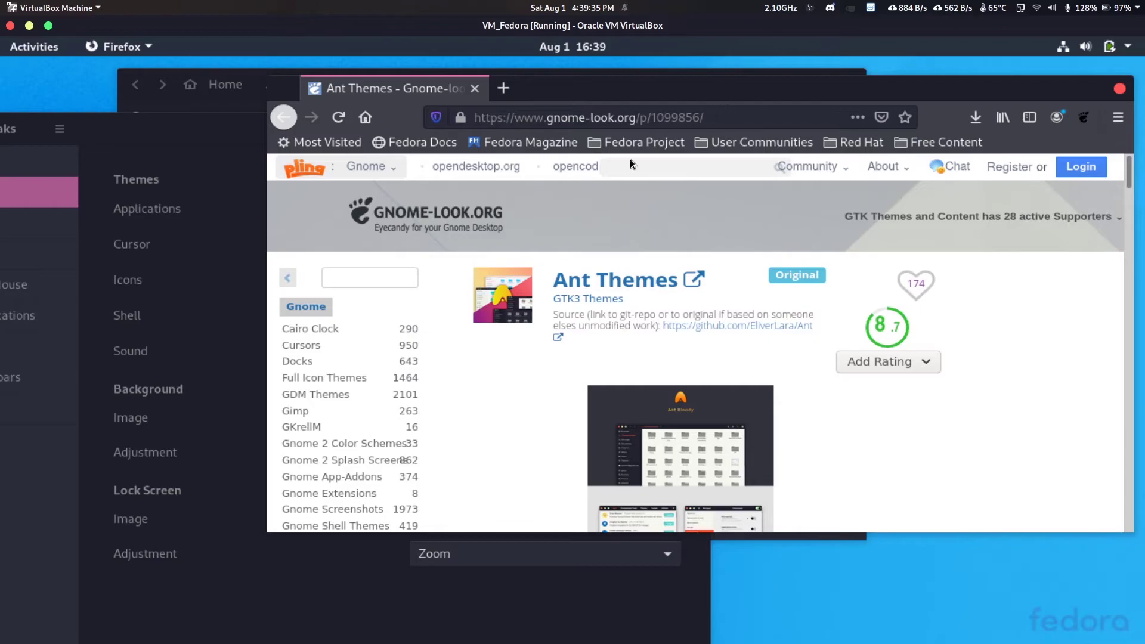
pyautogui.scroll(-5, 364, 358)
pyautogui.scroll(-8, 376, 370)
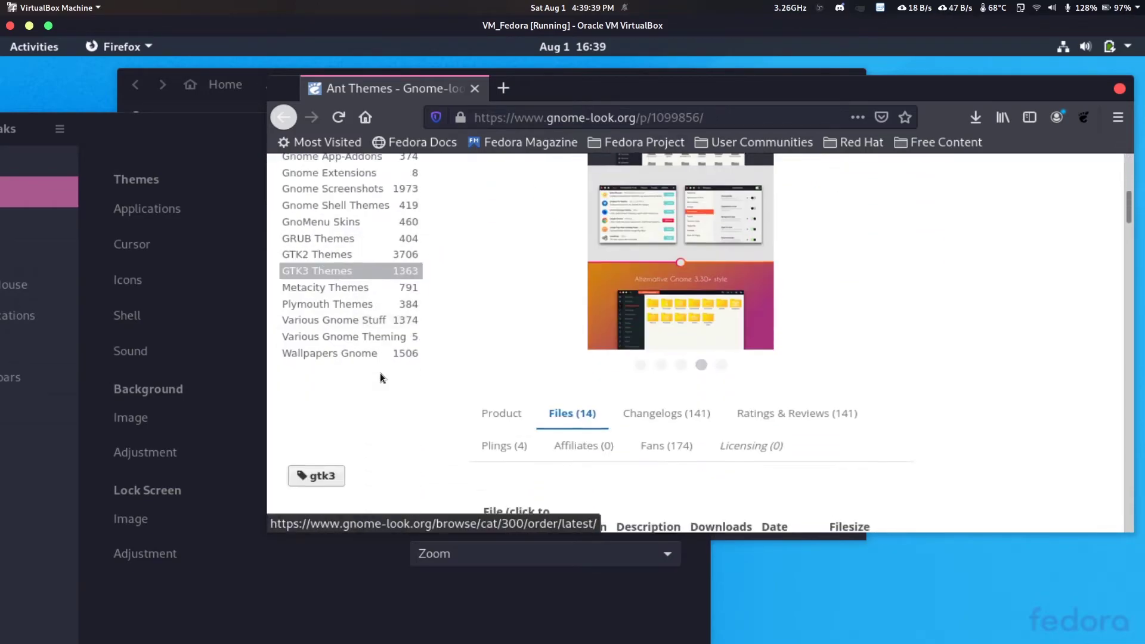
pyautogui.scroll(7, 382, 377)
pyautogui.scroll(4, 382, 377)
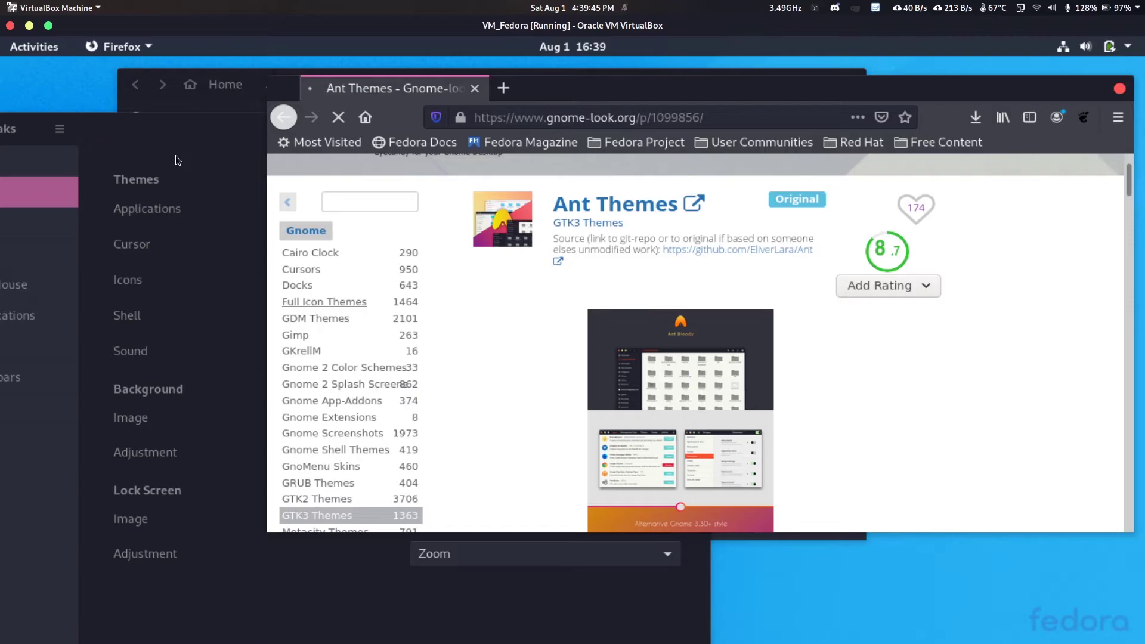
# Go up from .themes to Home in Files and make a new folder named .icons.
pyautogui.click(230, 88)
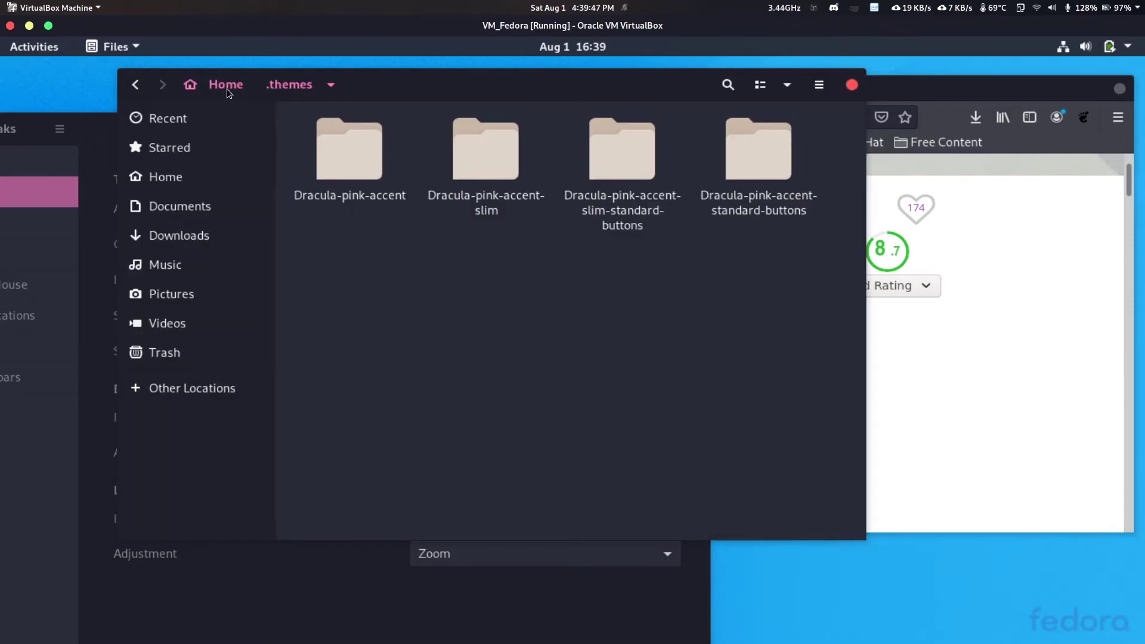
pyautogui.doubleClick(226, 88)
pyautogui.click(424, 258)
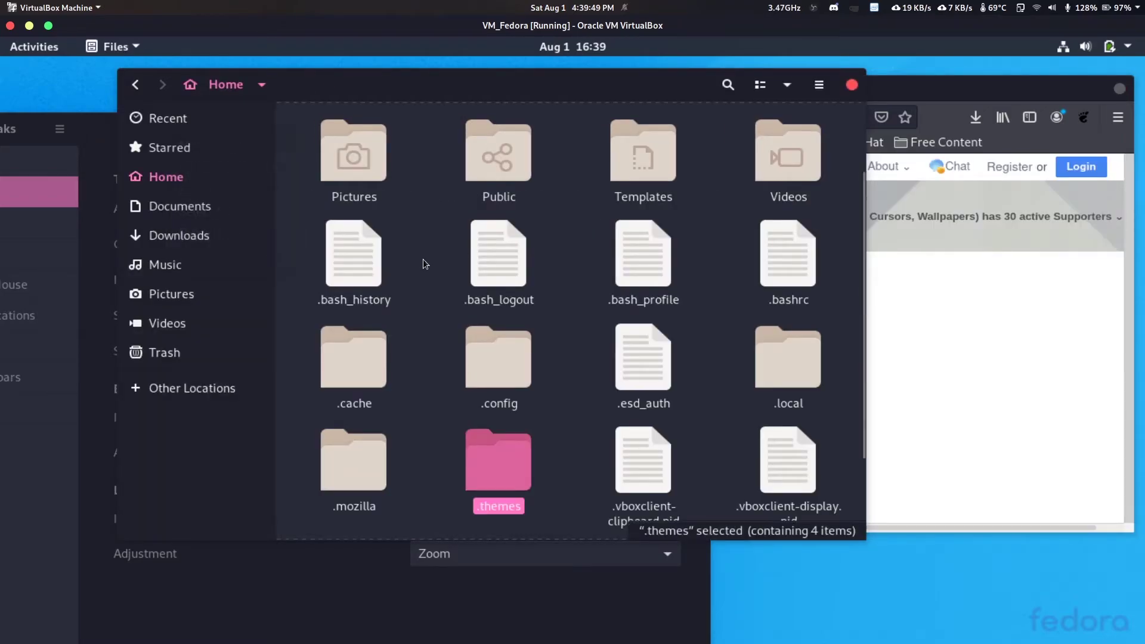
pyautogui.click(424, 259)
pyautogui.hotkey('ctrl', 'shift', 'n')
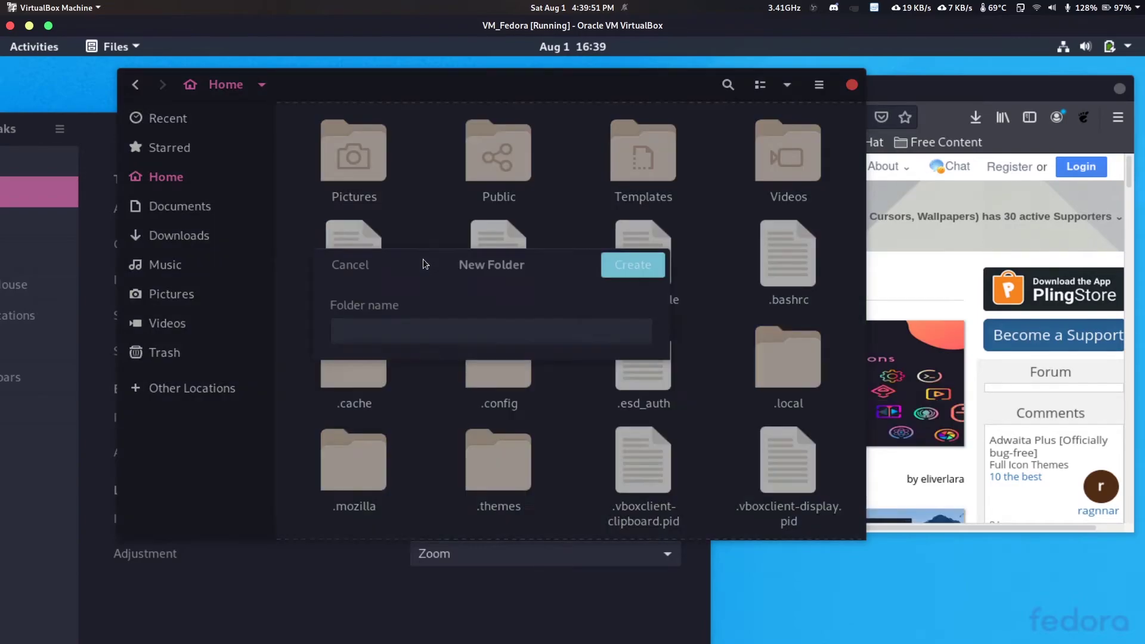
pyautogui.write('.i')
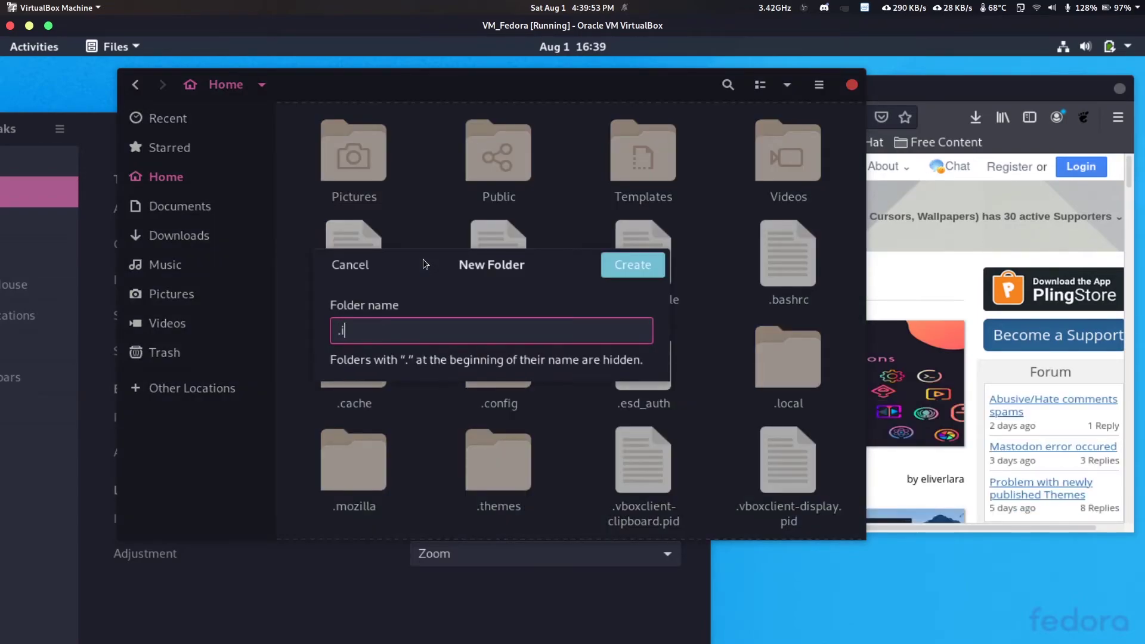
pyautogui.write('cons')
pyautogui.press('Return')
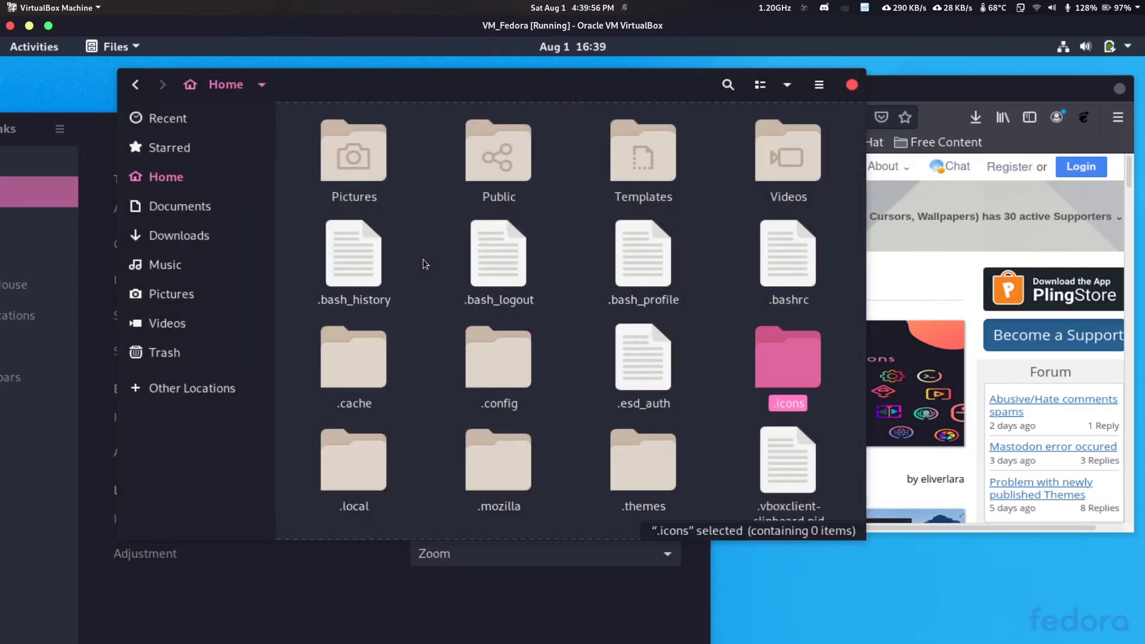
# Scroll through the Mojave CT icons page and show its Files (11) download list.
pyautogui.click(944, 117)
pyautogui.scroll(-3, 714, 365)
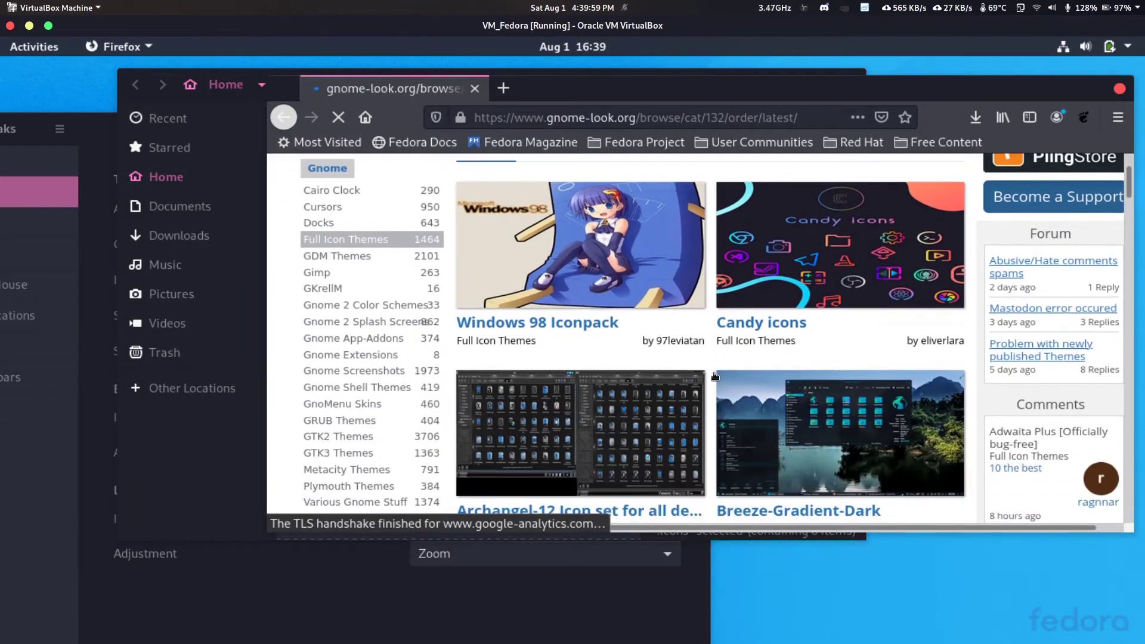
pyautogui.scroll(-1, 714, 372)
pyautogui.scroll(-2, 714, 372)
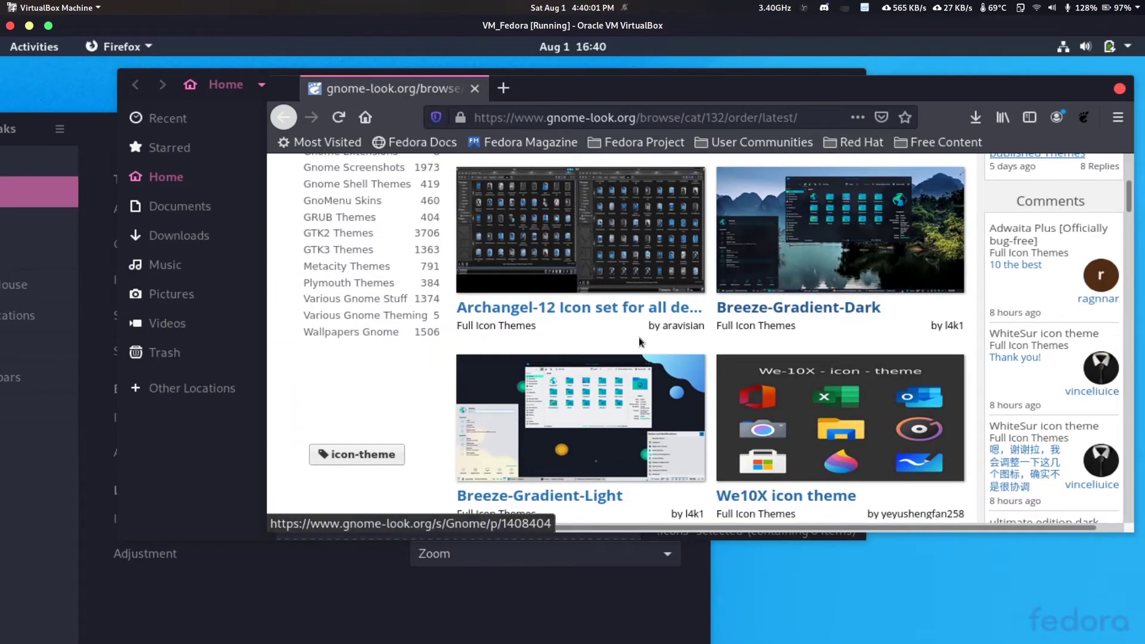
pyautogui.scroll(-10, 639, 342)
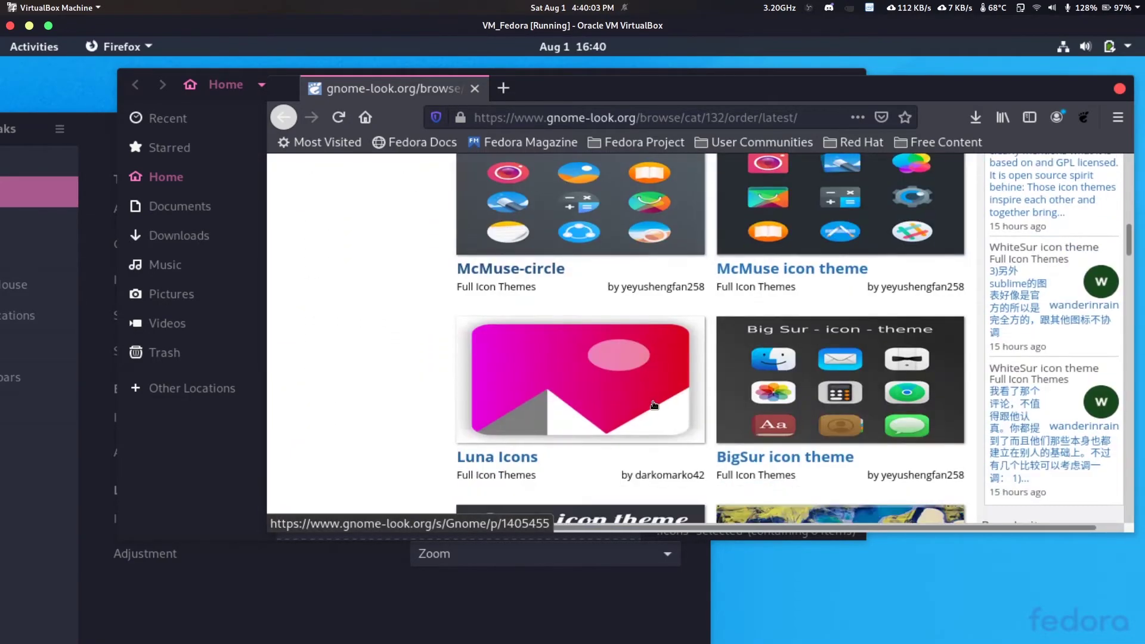
pyautogui.scroll(2, 636, 393)
pyautogui.scroll(-9, 833, 385)
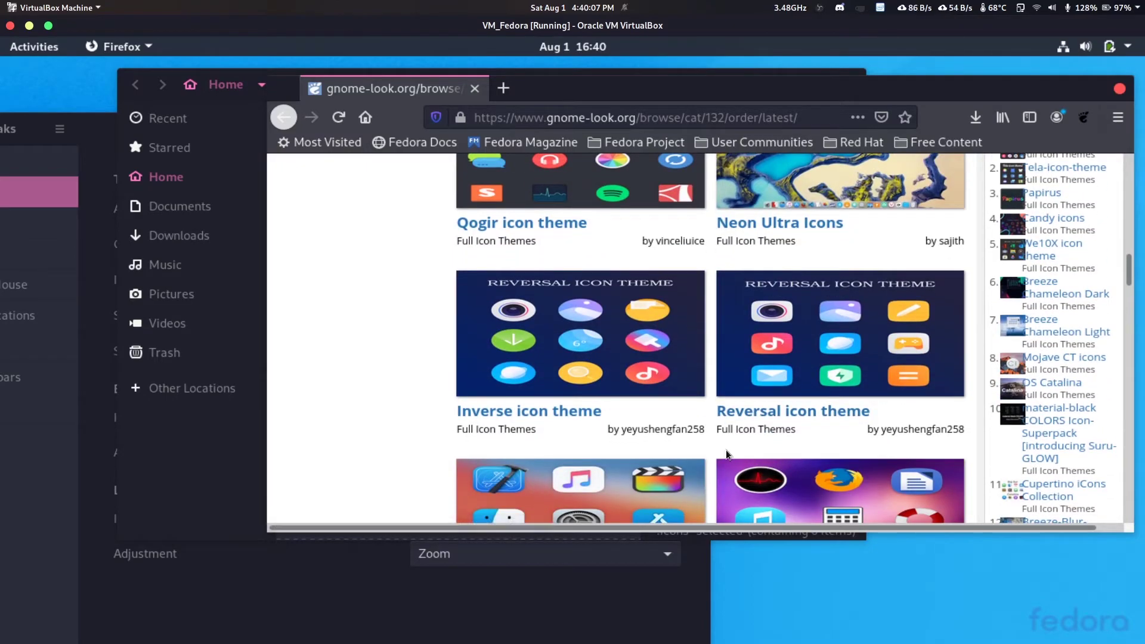
pyautogui.scroll(-10, 731, 449)
pyautogui.scroll(-1, 761, 488)
pyautogui.scroll(3, 686, 418)
pyautogui.scroll(-2, 616, 355)
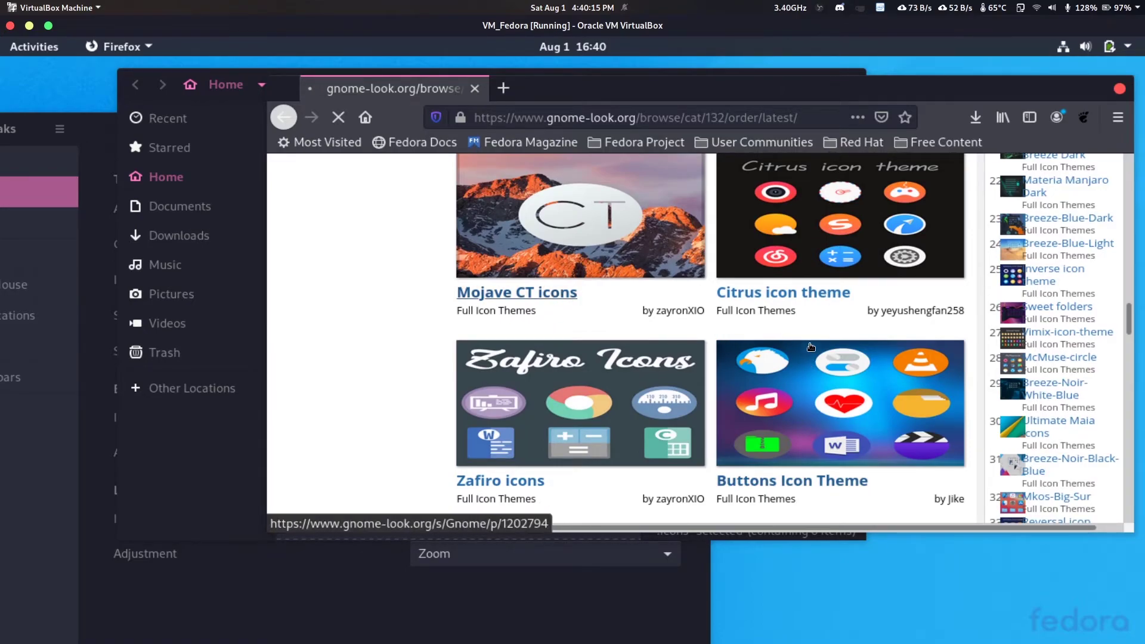
pyautogui.scroll(-8, 812, 346)
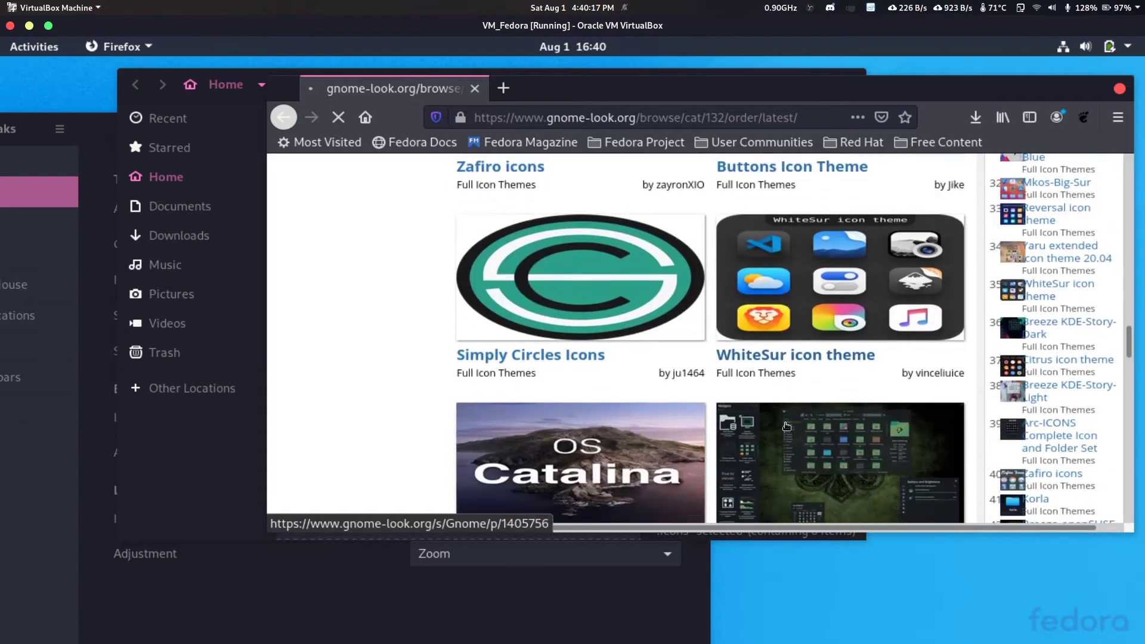
pyautogui.scroll(3, 767, 408)
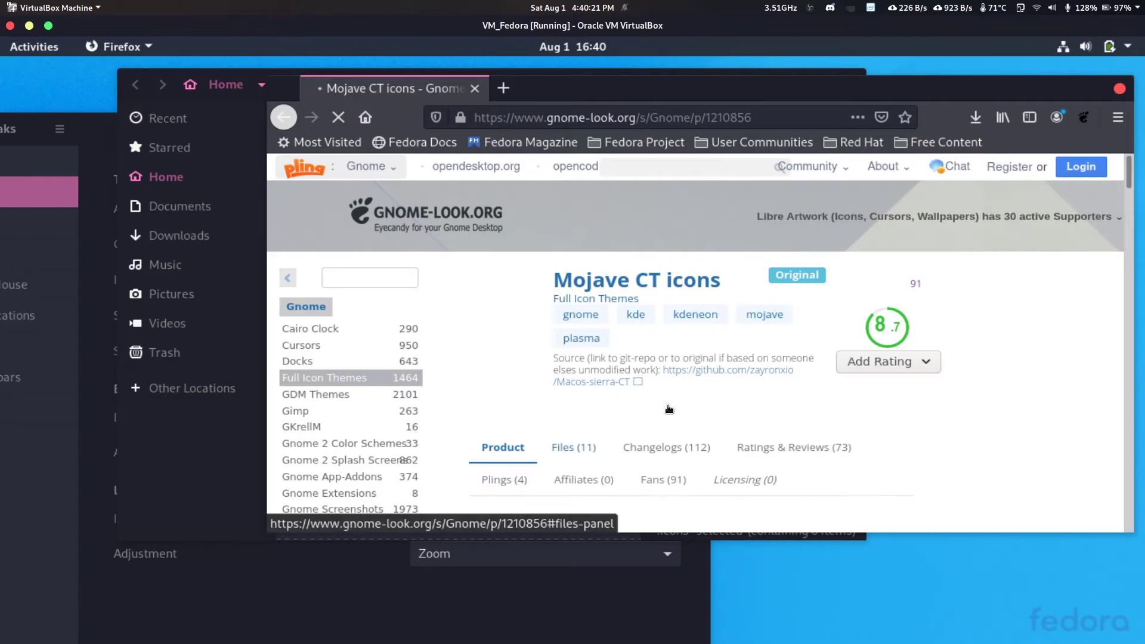
pyautogui.scroll(-5, 668, 406)
pyautogui.scroll(-5, 681, 411)
pyautogui.scroll(4, 676, 407)
pyautogui.scroll(4, 677, 403)
pyautogui.scroll(-7, 675, 403)
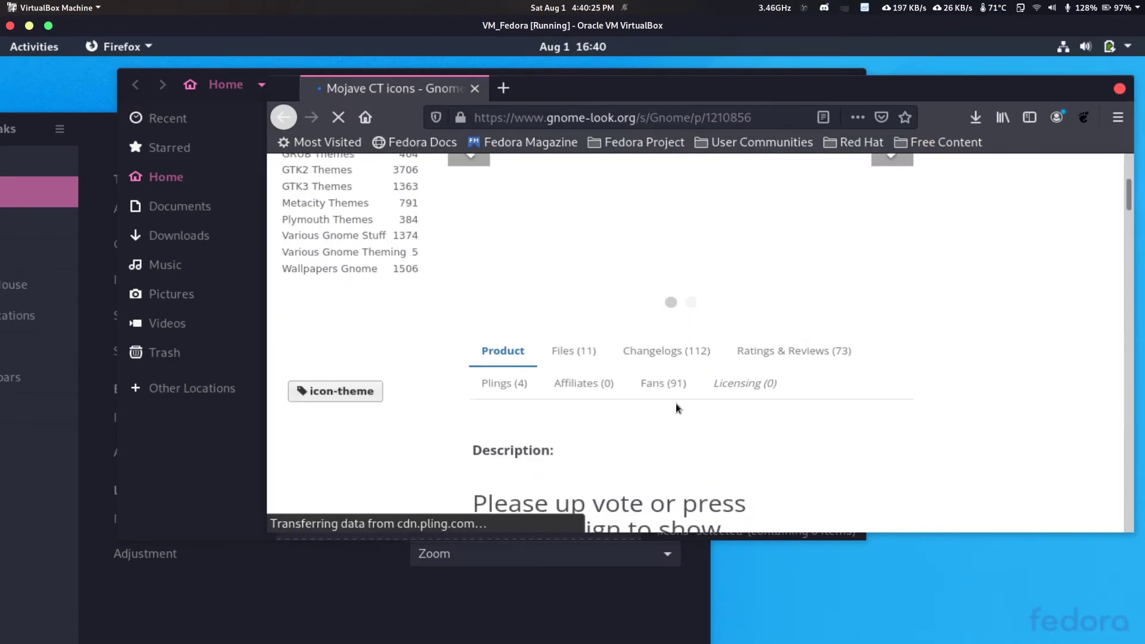
pyautogui.scroll(4, 676, 403)
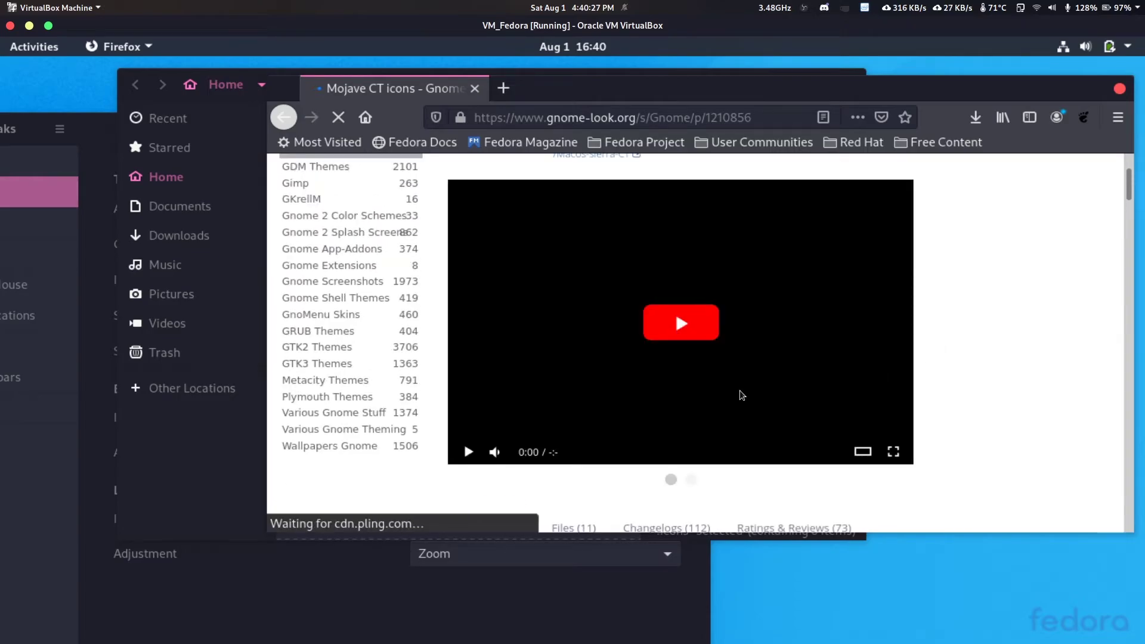
pyautogui.scroll(-3, 748, 413)
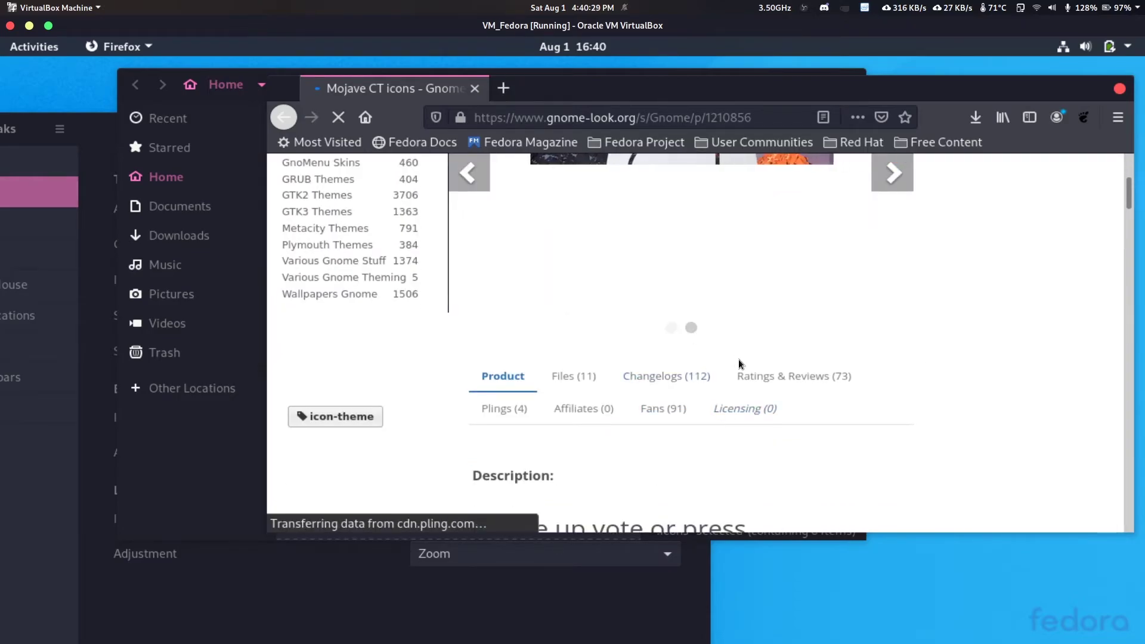
pyautogui.scroll(3, 742, 366)
pyautogui.scroll(-7, 736, 463)
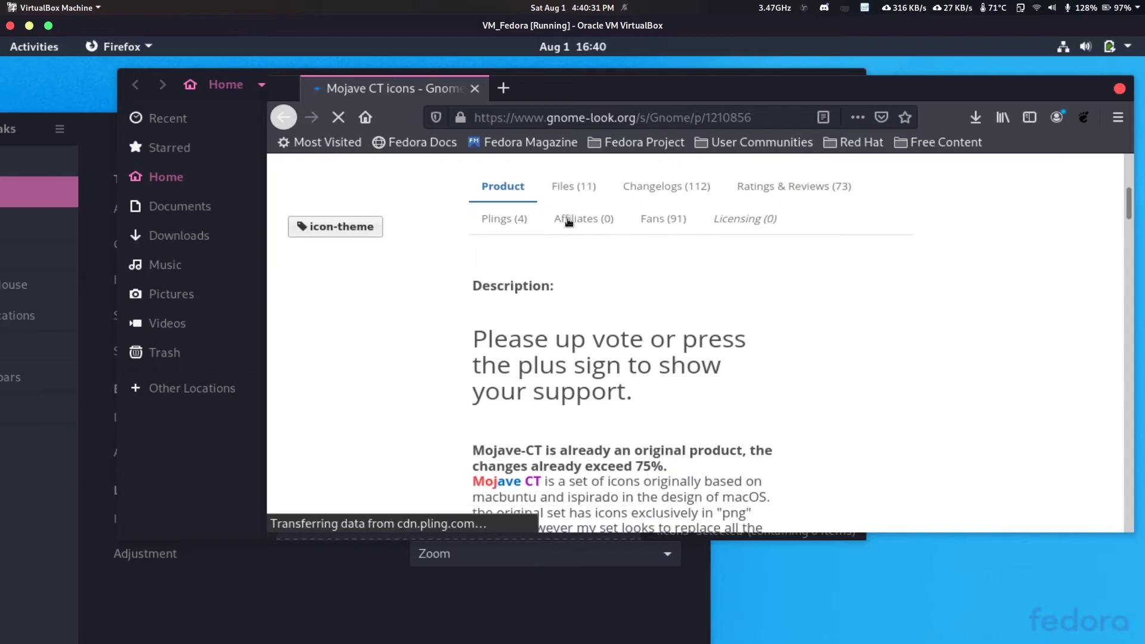
pyautogui.click(569, 187)
pyautogui.scroll(-3, 677, 394)
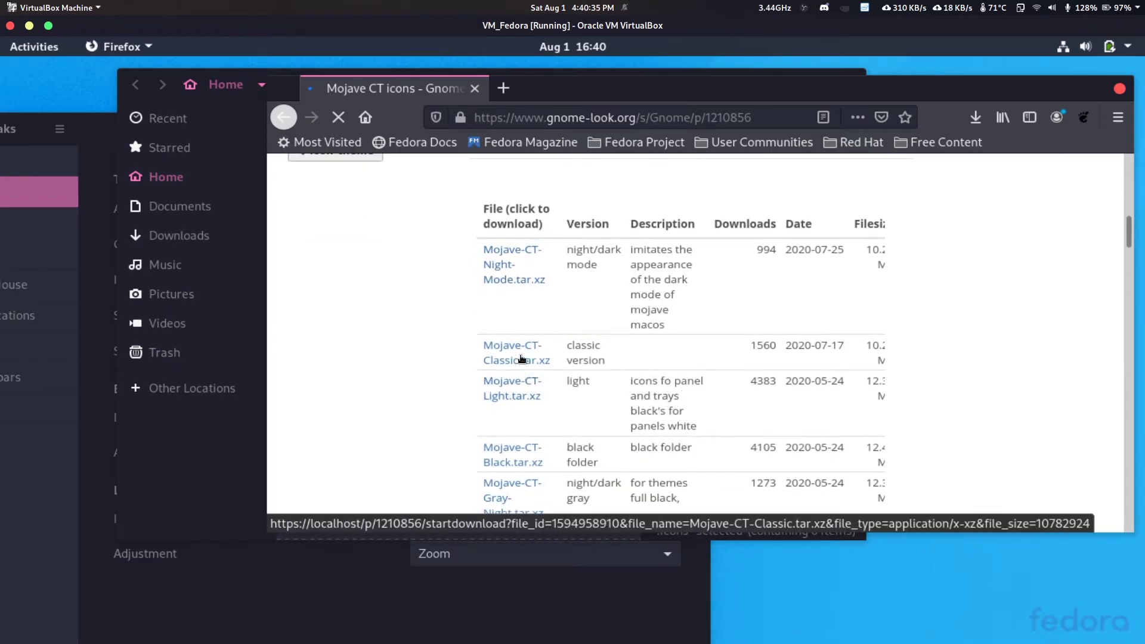
# Download Mojave-CT-Night-Mode.tar.xz (10.29 MB), set to open with Files.
pyautogui.click(511, 277)
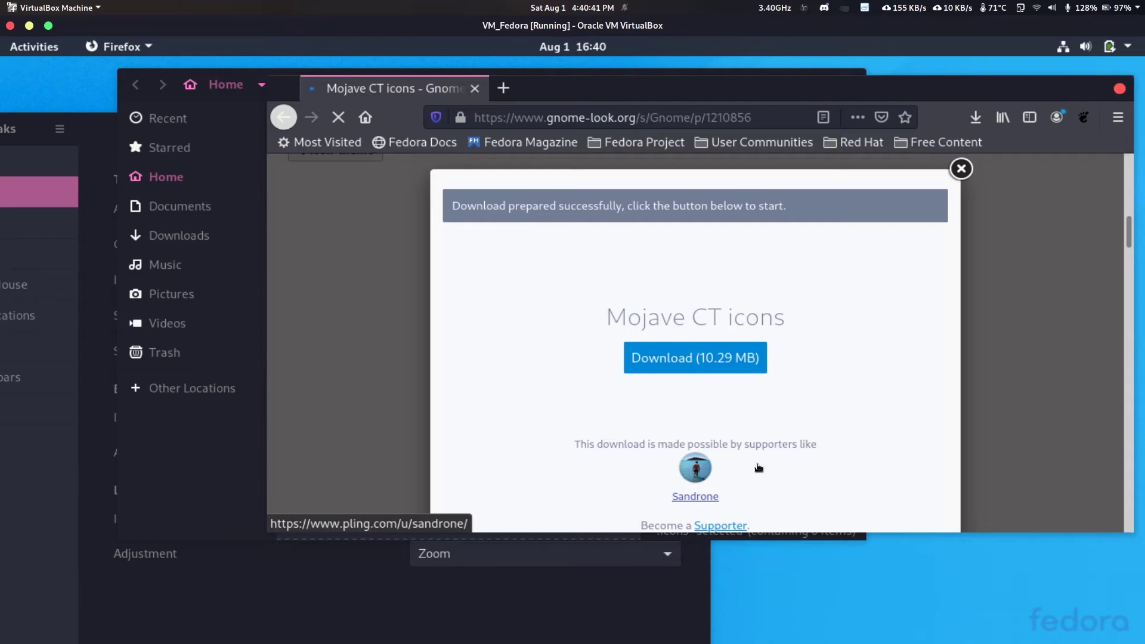
pyautogui.click(707, 361)
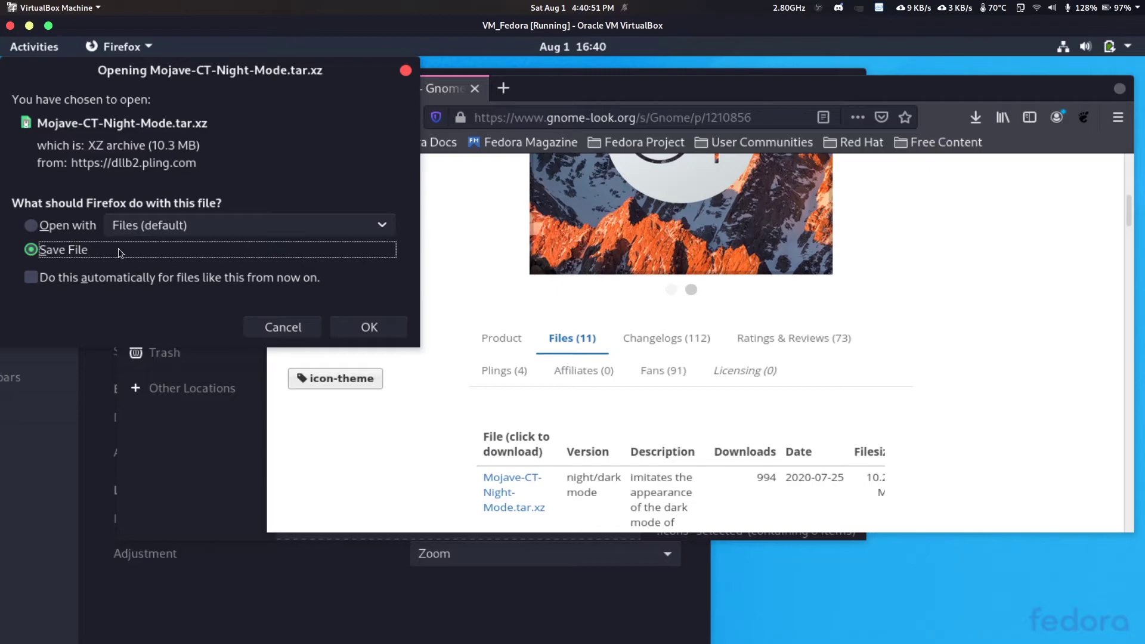
pyautogui.click(63, 228)
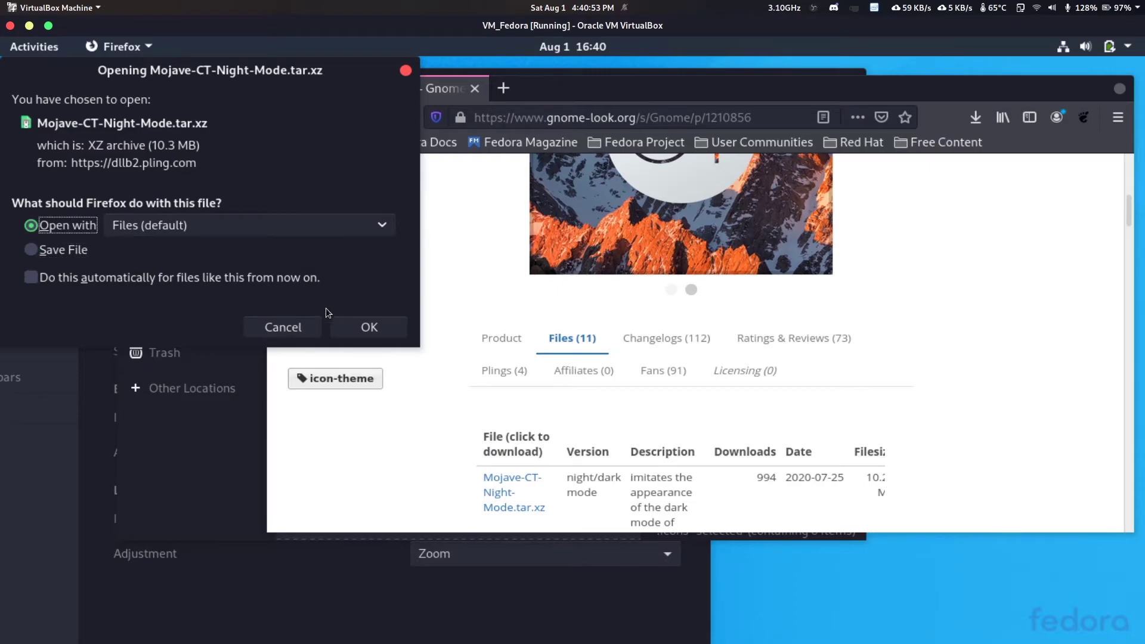
pyautogui.click(349, 331)
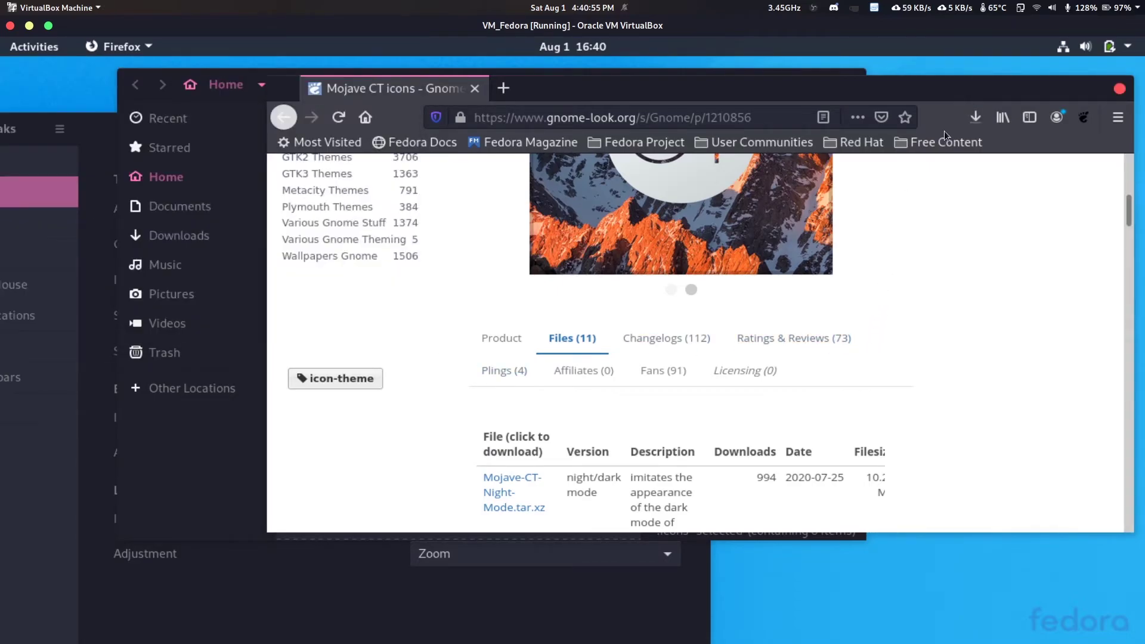
# Check the downloads panel, then extract Mojave-CT-Night-Mode.tar.xz in Files.
pyautogui.click(975, 117)
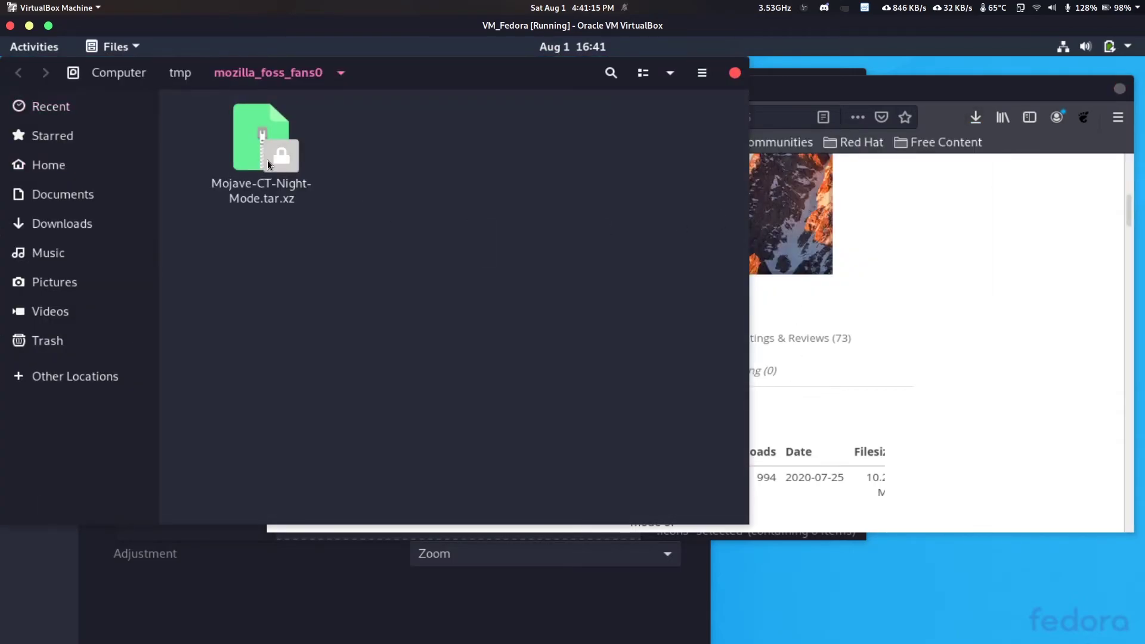
pyautogui.doubleClick(267, 160)
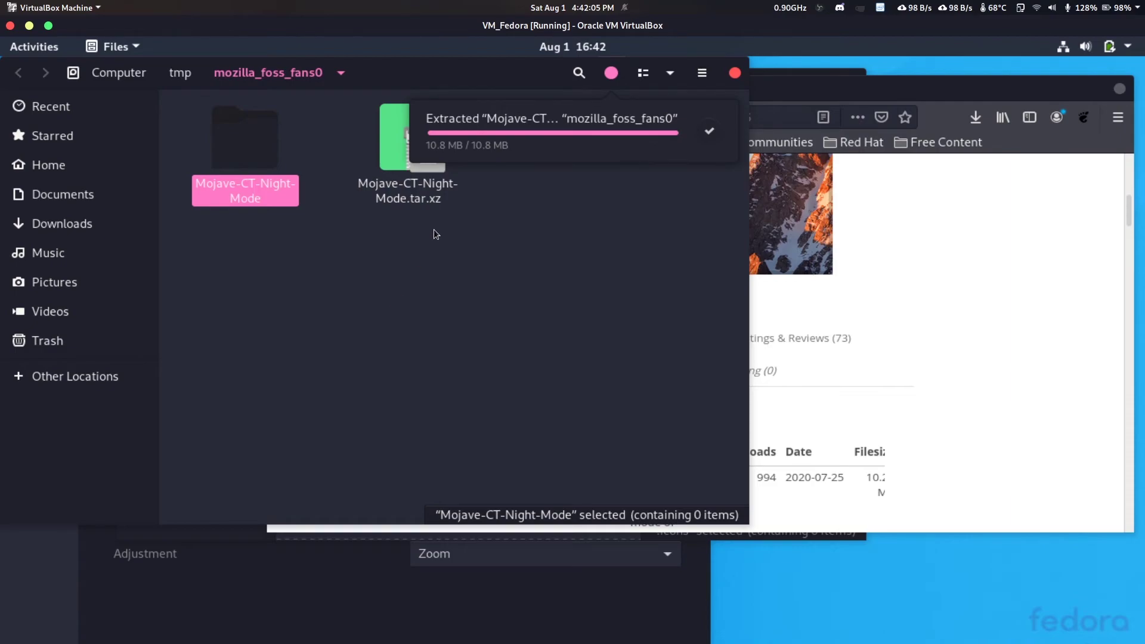
# Cut the extracted Mojave-CT-Night-Mode folder and paste it into Home's hidden .icons folder.
pyautogui.doubleClick(256, 149)
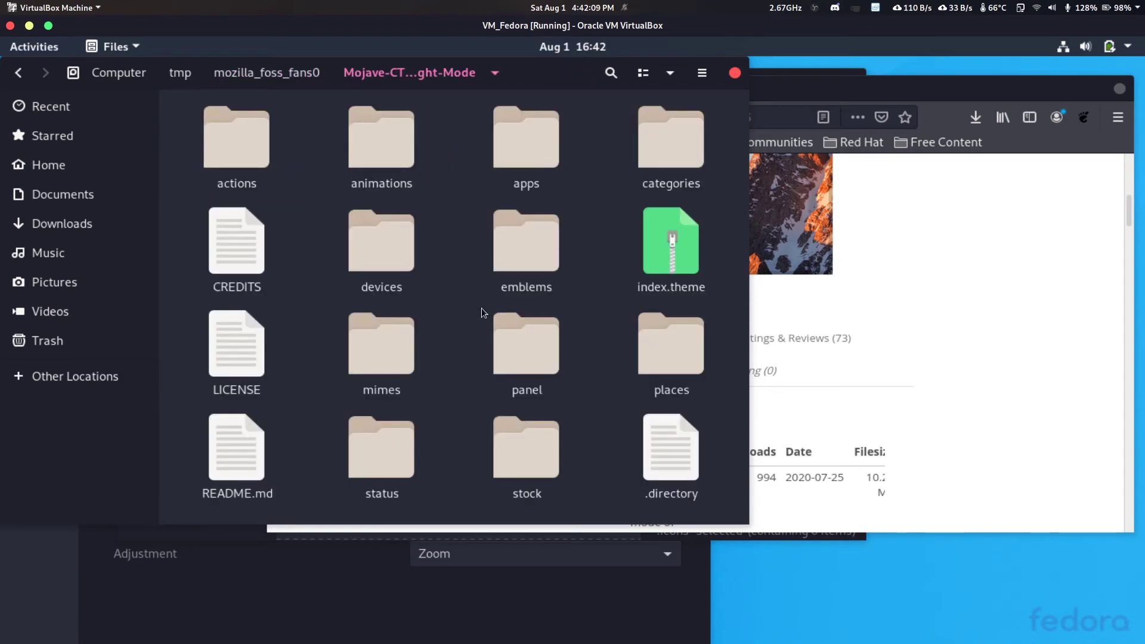
pyautogui.click(292, 78)
pyautogui.moveTo(424, 77); pyautogui.dragTo(621, 181)
pyautogui.rightClick(442, 259)
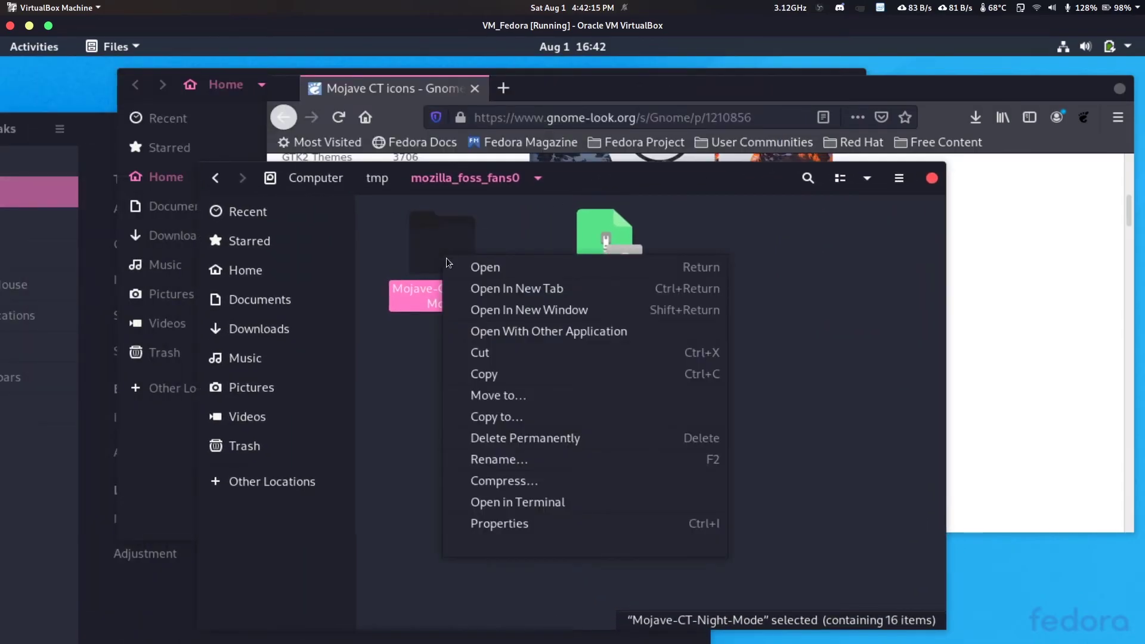
pyautogui.click(485, 356)
pyautogui.click(153, 435)
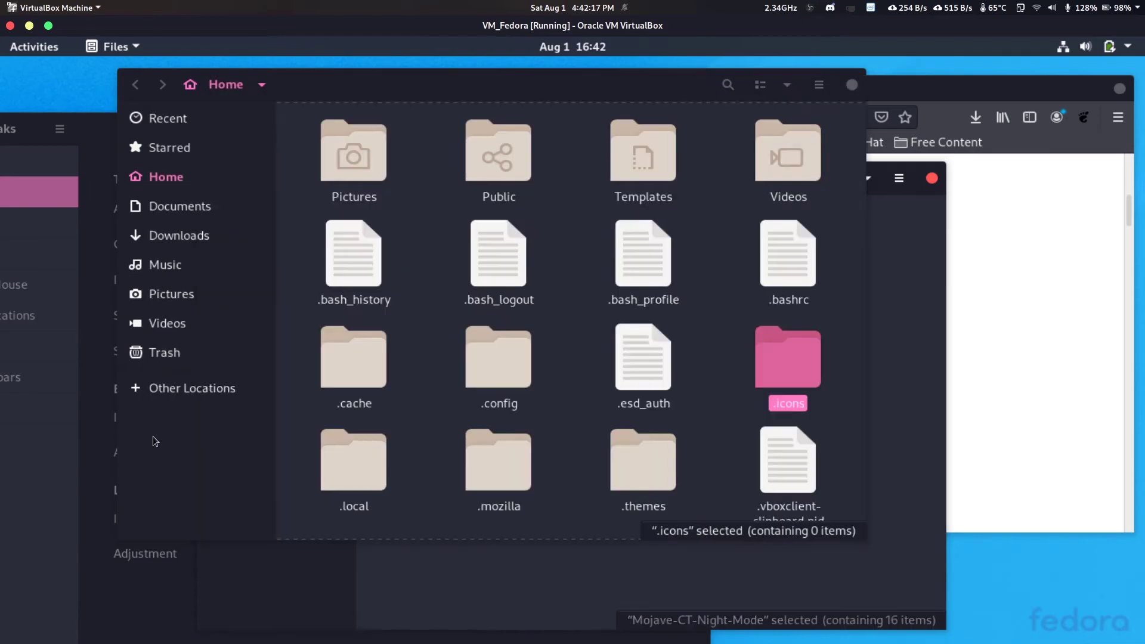
pyautogui.doubleClick(775, 363)
pyautogui.rightClick(503, 254)
pyautogui.click(565, 293)
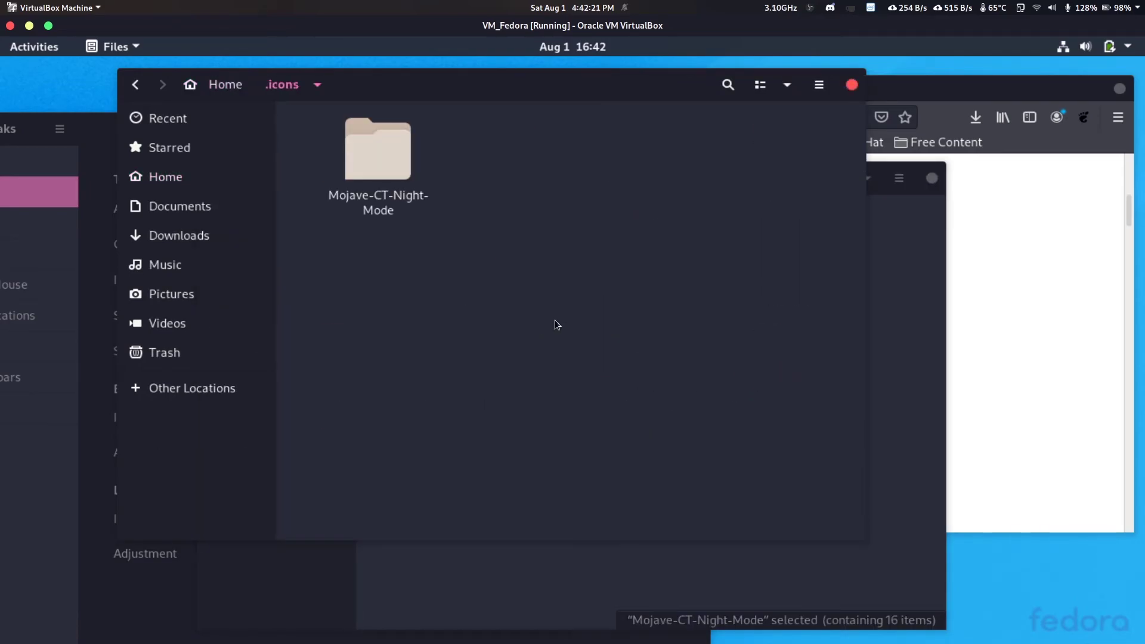
# Browse the moved Mojave-CT-Night-Mode folder and check the move's progress.
pyautogui.doubleClick(395, 207)
pyautogui.doubleClick(380, 140)
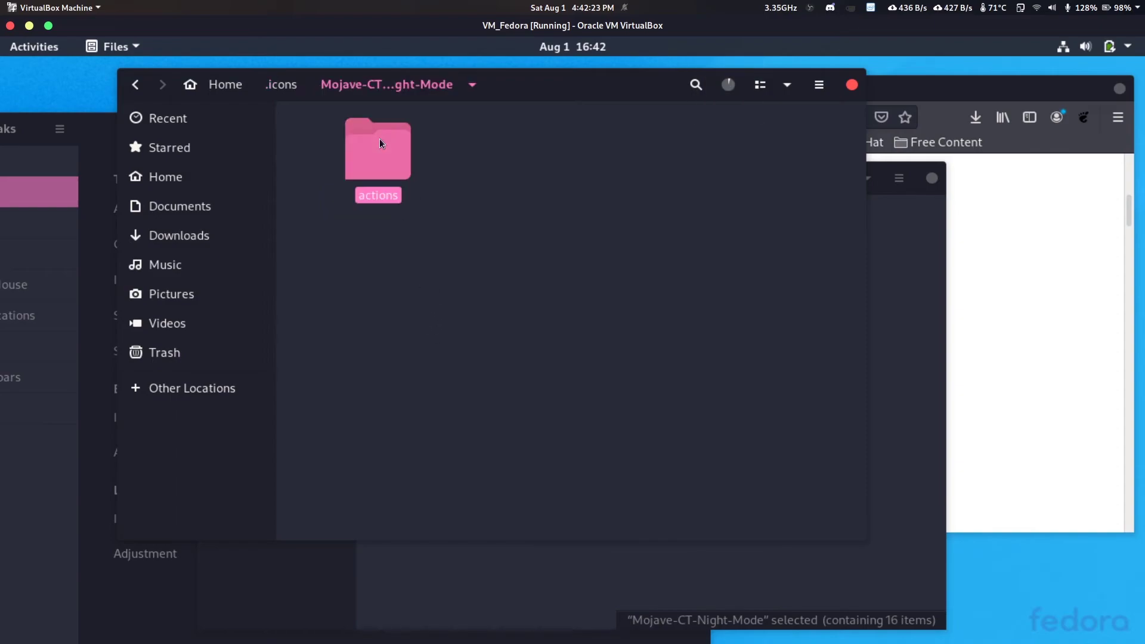
pyautogui.click(403, 95)
pyautogui.click(424, 271)
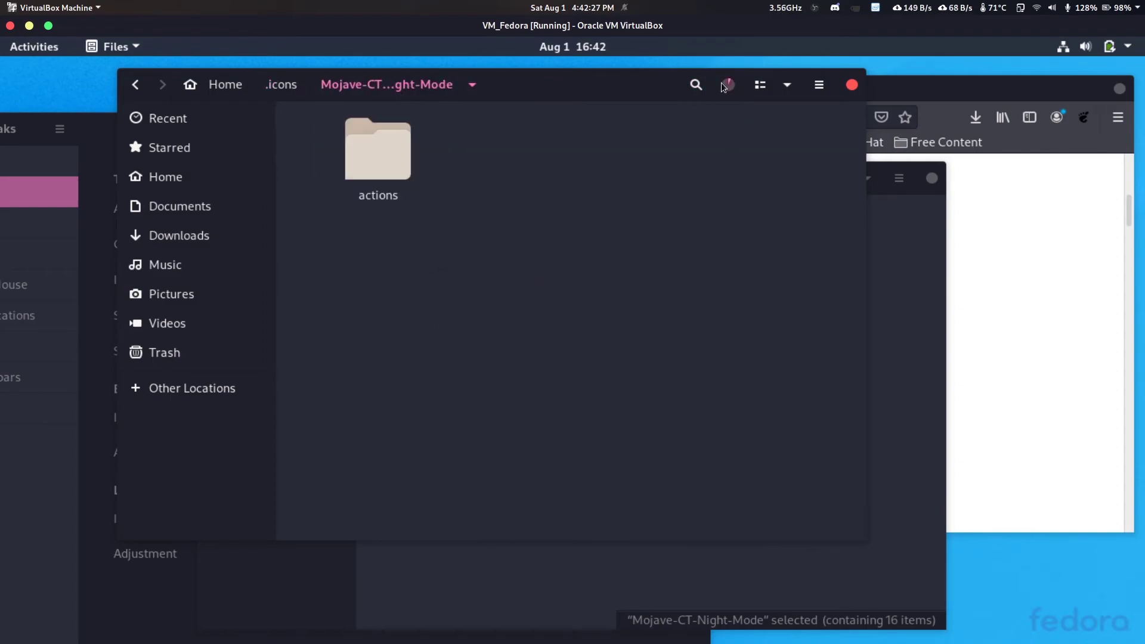
pyautogui.click(725, 84)
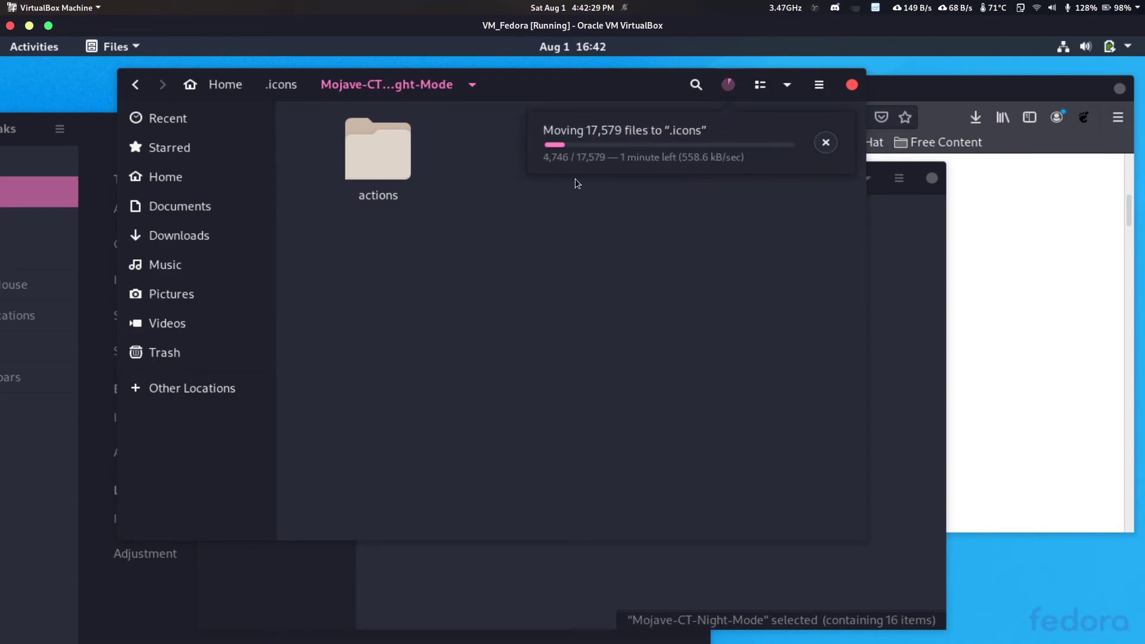
pyautogui.click(281, 87)
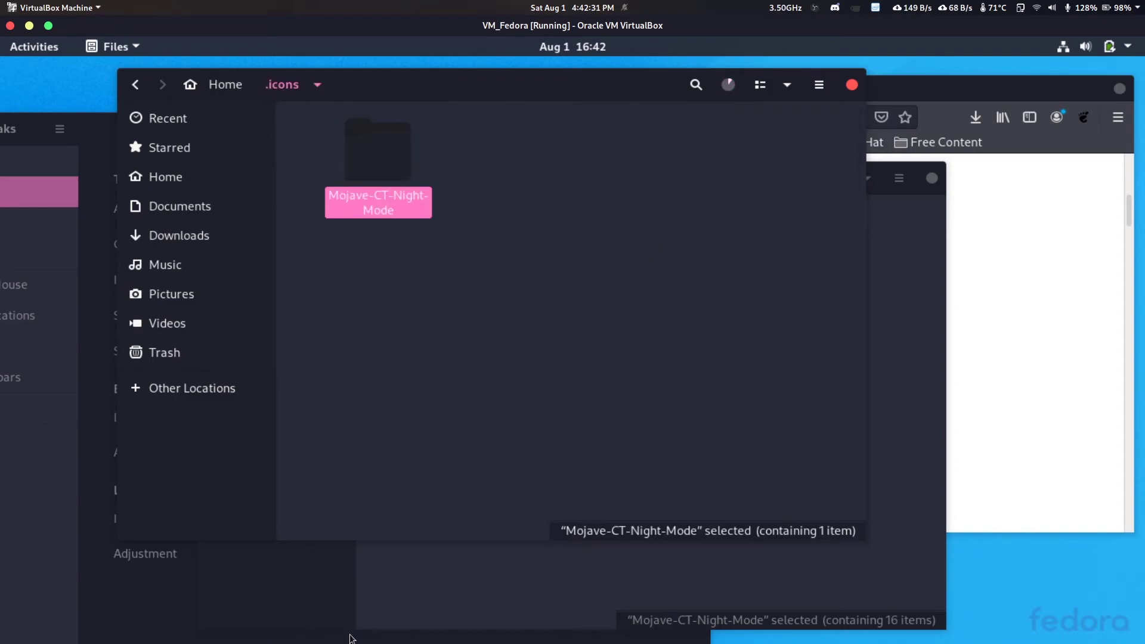
# Check the .icons item count, close the extra window, and let the move finish.
pyautogui.click(322, 634)
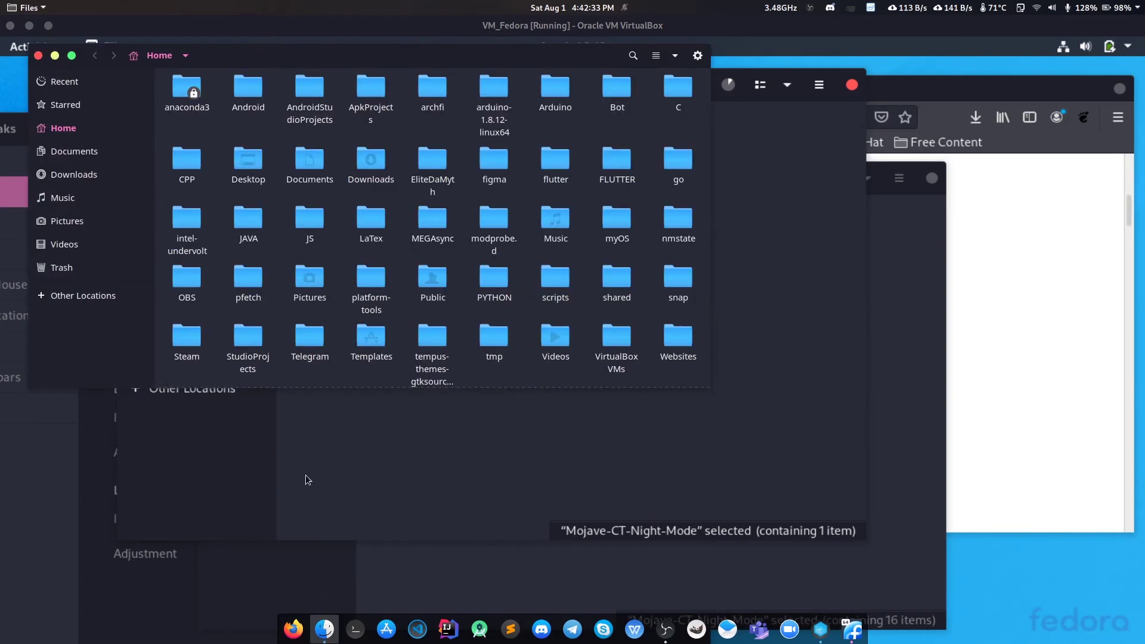
pyautogui.scroll(-5, 450, 292)
pyautogui.scroll(-1, 229, 314)
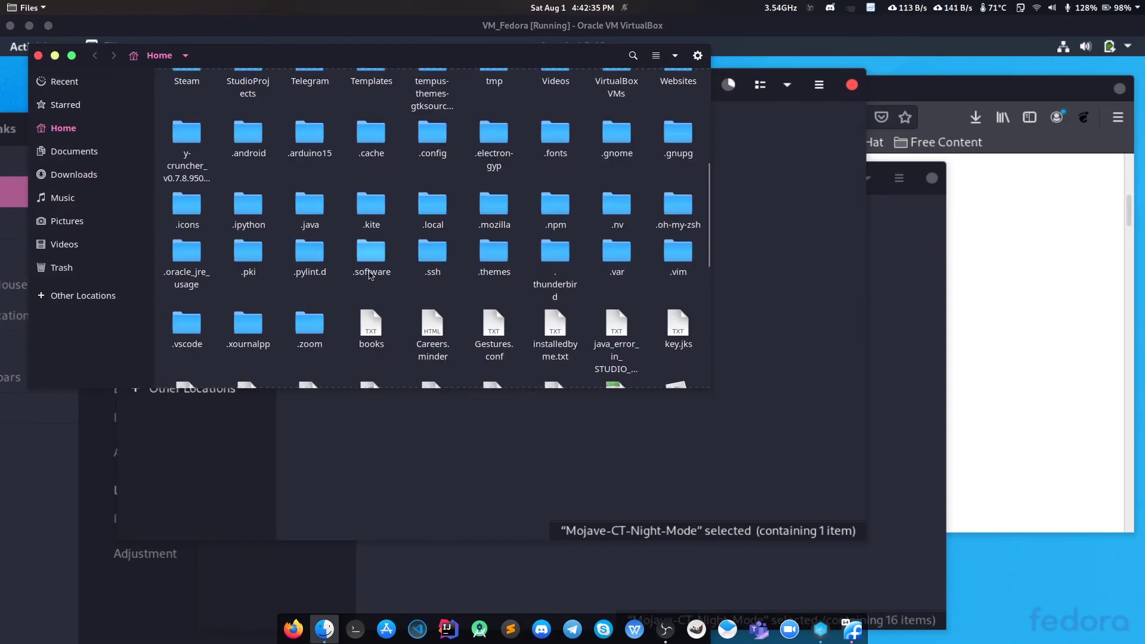
pyautogui.click(181, 216)
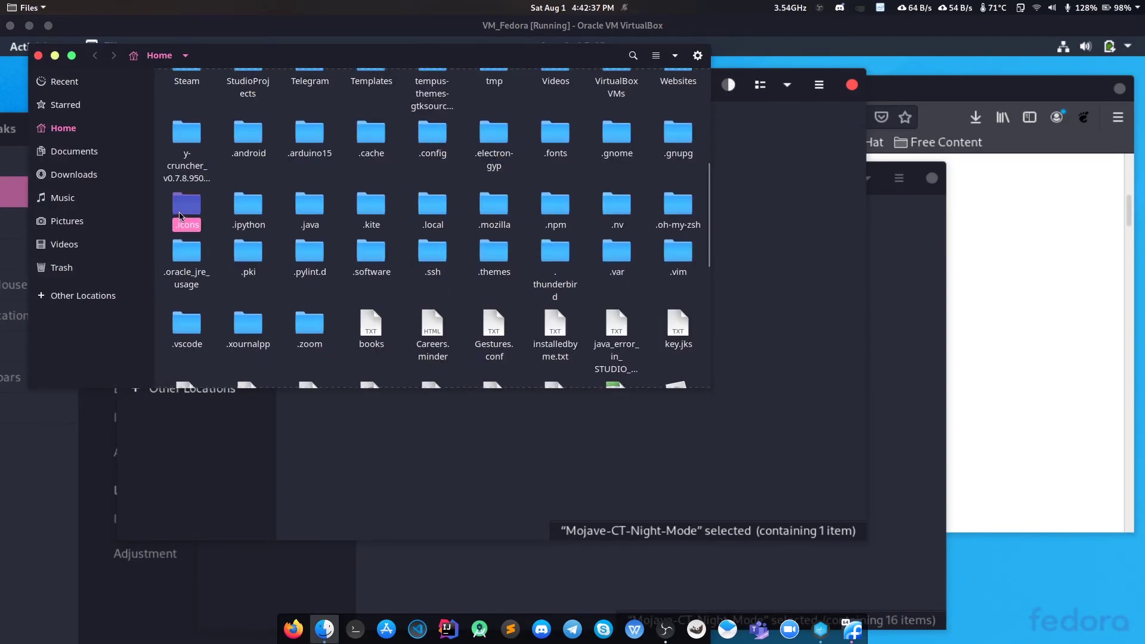
pyautogui.click(37, 56)
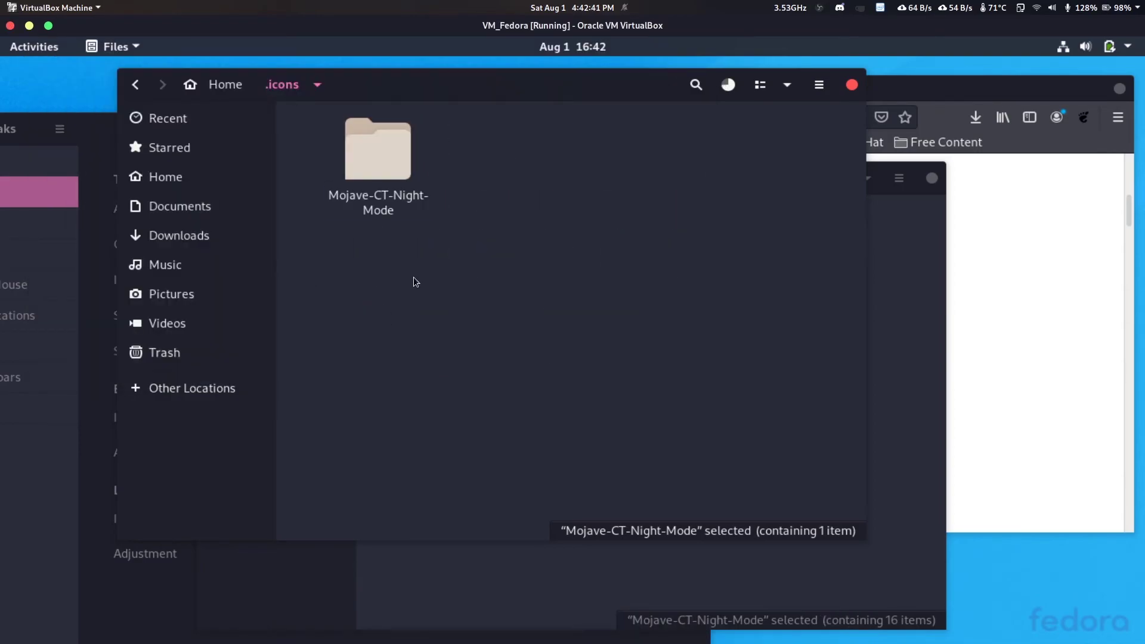
pyautogui.click(729, 88)
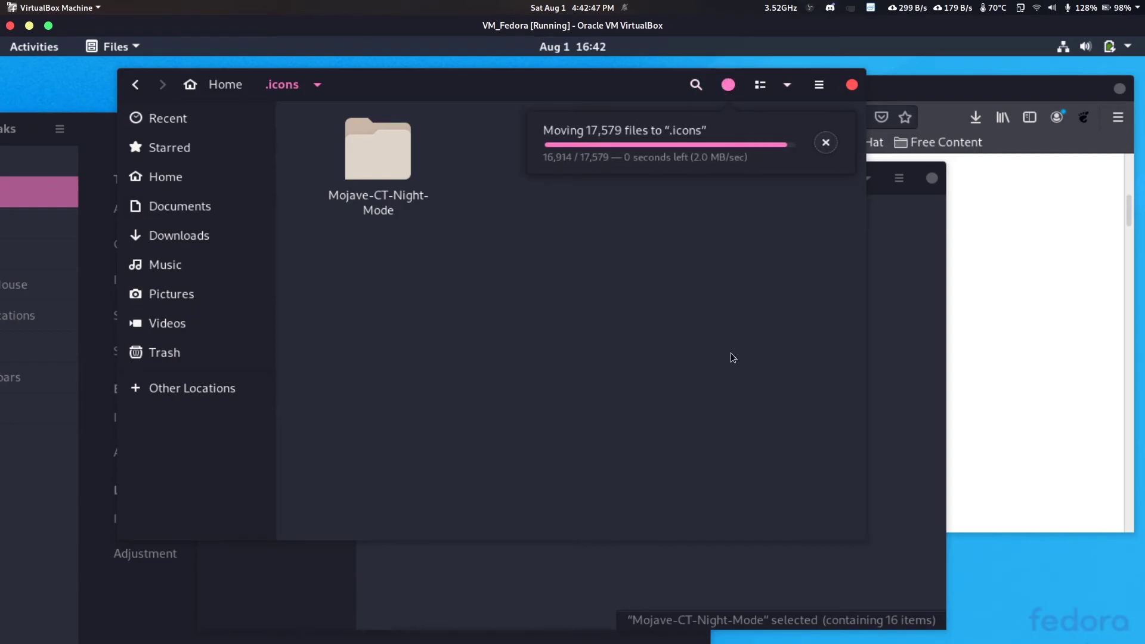
pyautogui.click(482, 247)
pyautogui.click(393, 159)
pyautogui.click(439, 333)
# Close the Files windows and quit Tweaks without changing the icon theme.
pyautogui.click(851, 85)
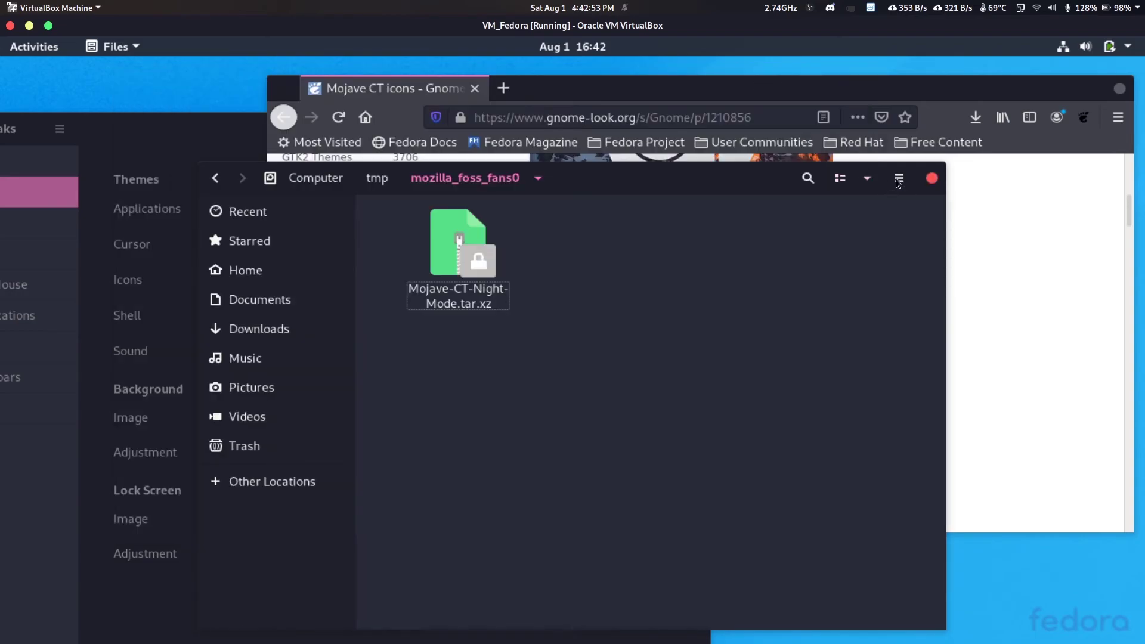
pyautogui.click(933, 179)
pyautogui.click(217, 114)
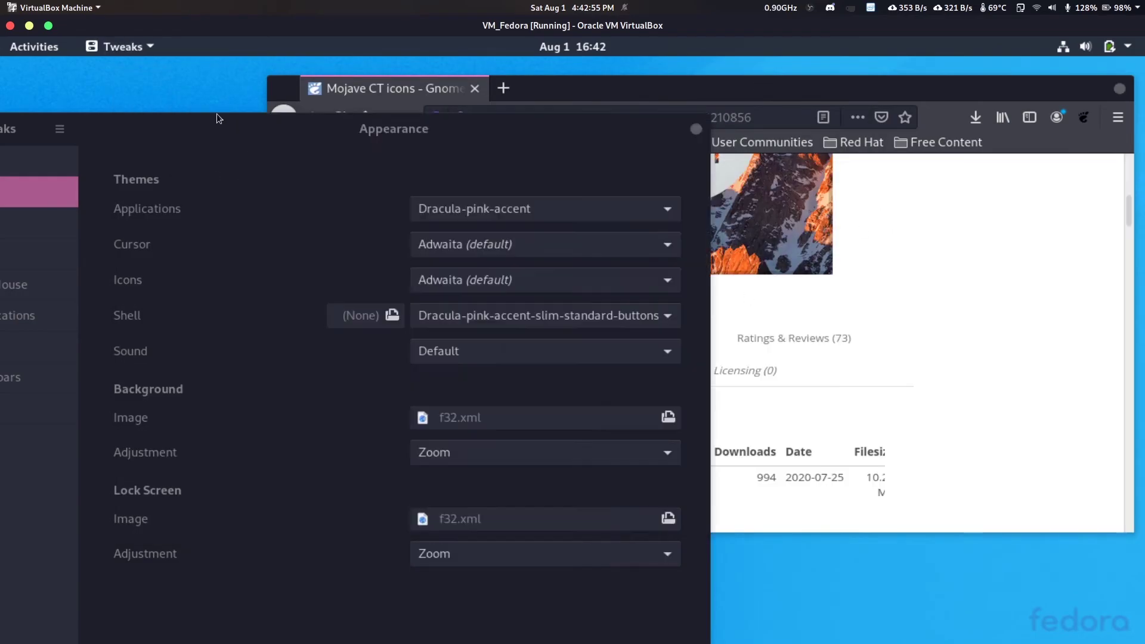
pyautogui.click(536, 286)
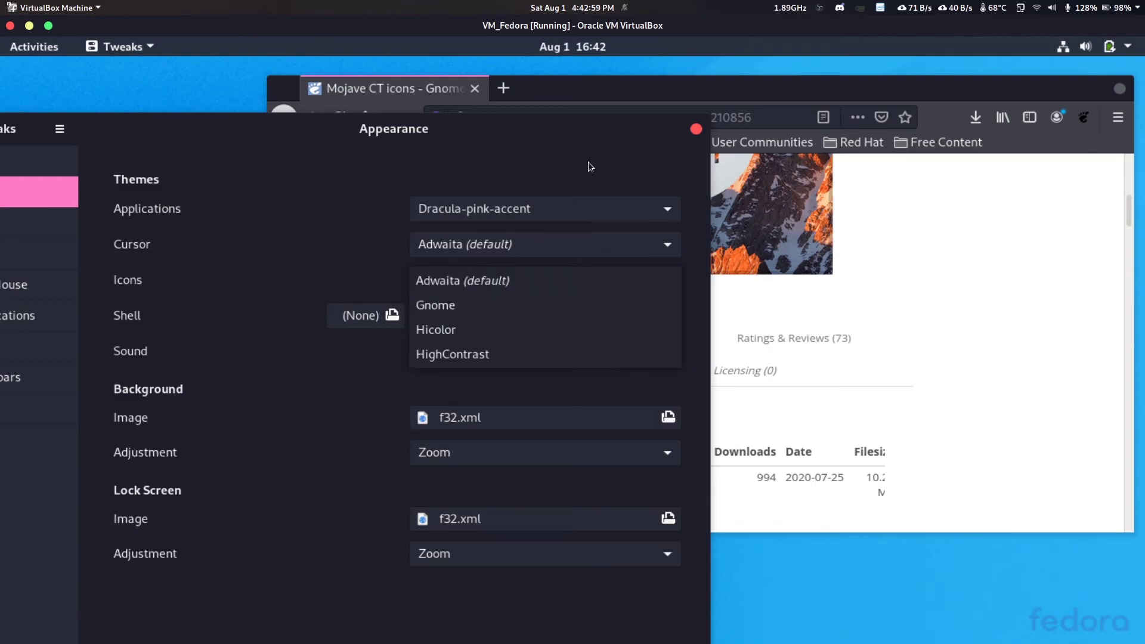
pyautogui.click(709, 137)
pyautogui.click(698, 131)
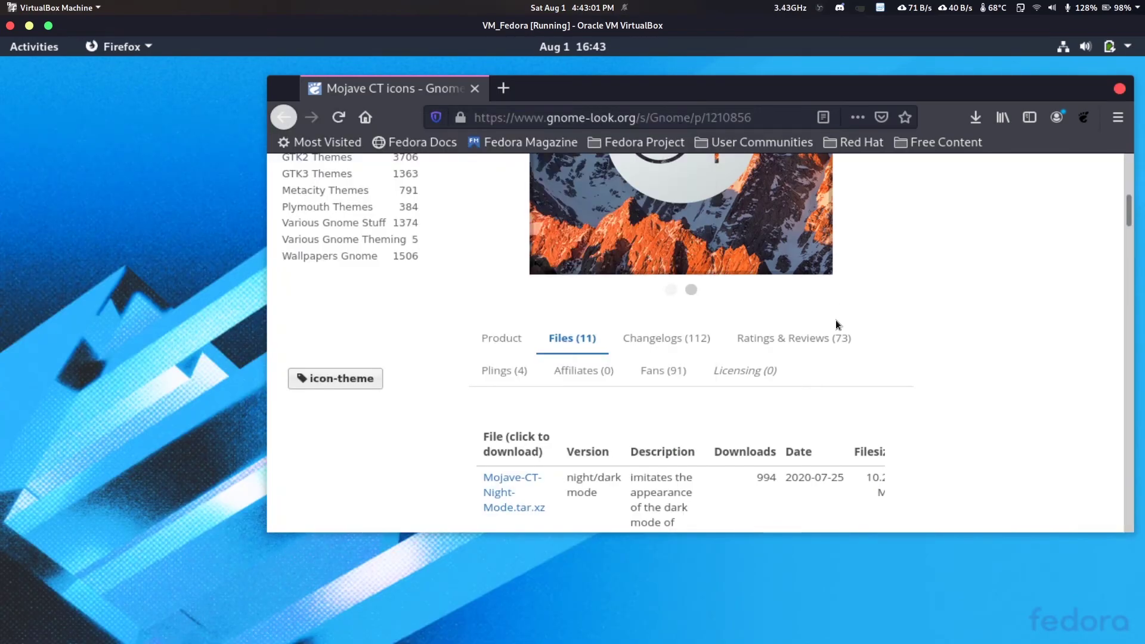
# Relaunch Tweaks and set the Icons theme to Mojave-CT-Night-Mode.
pyautogui.press('super')
pyautogui.write('tweak')
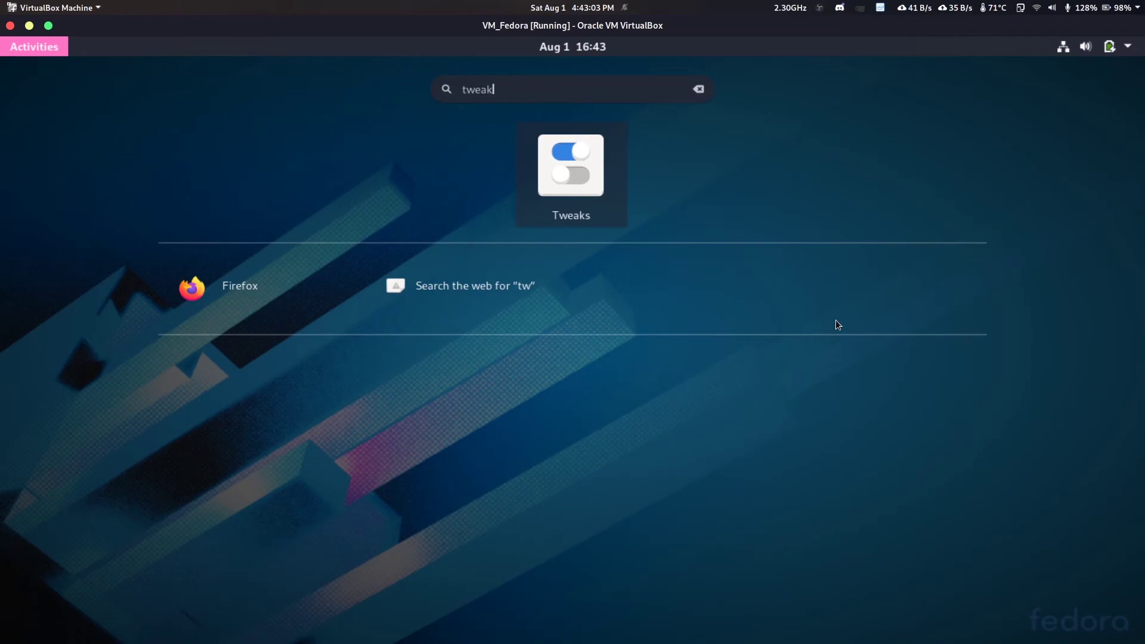
pyautogui.press('Return')
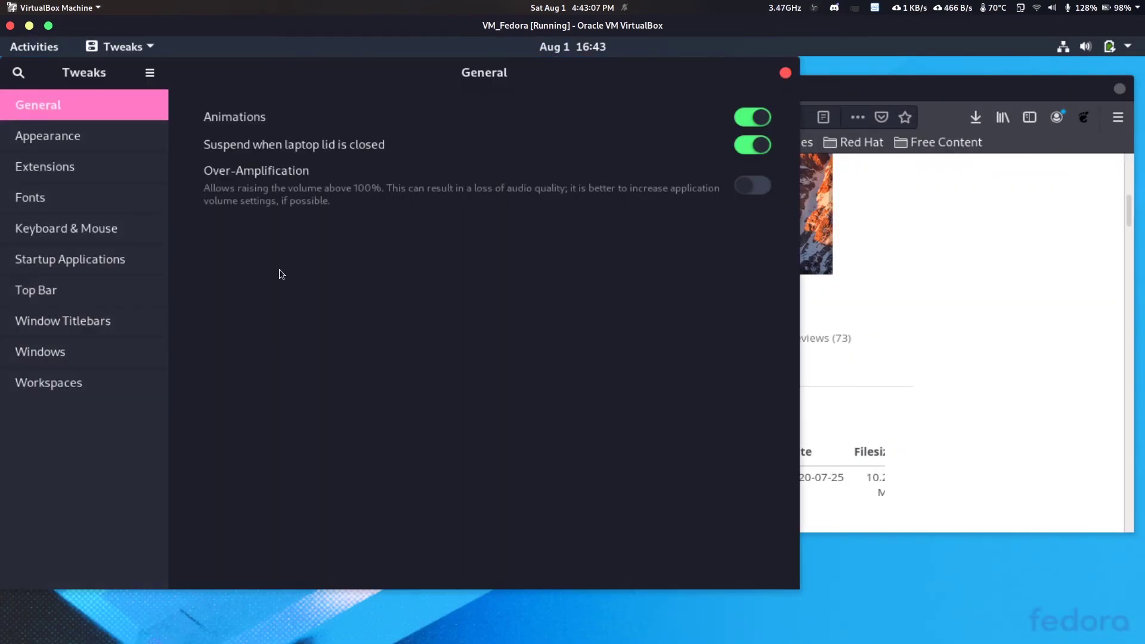
pyautogui.click(98, 148)
pyautogui.click(525, 221)
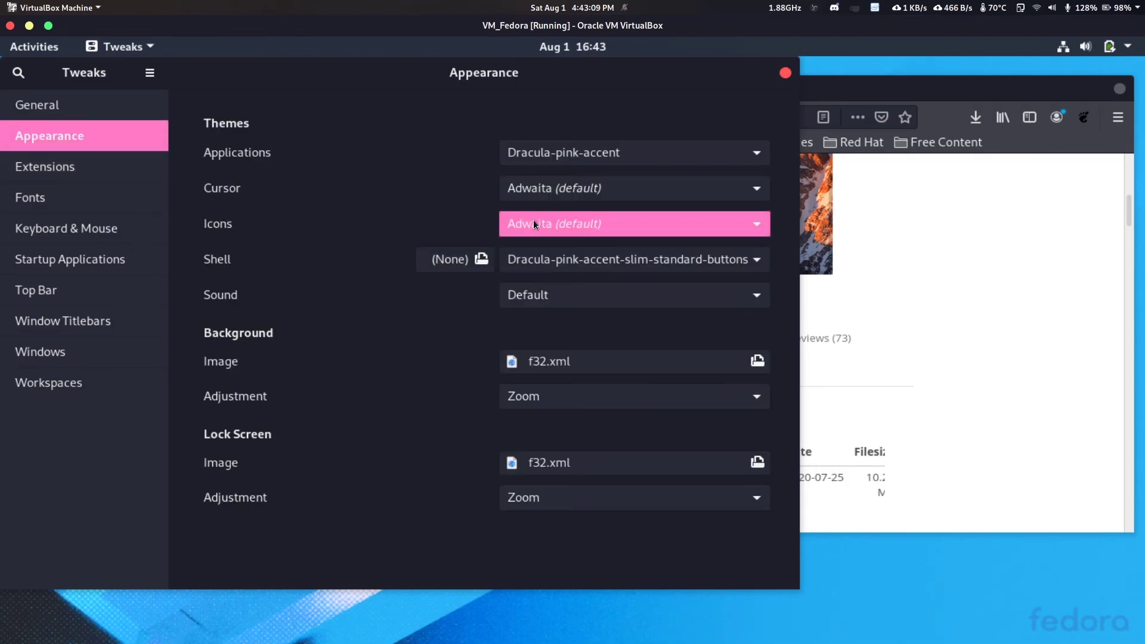
pyautogui.click(558, 332)
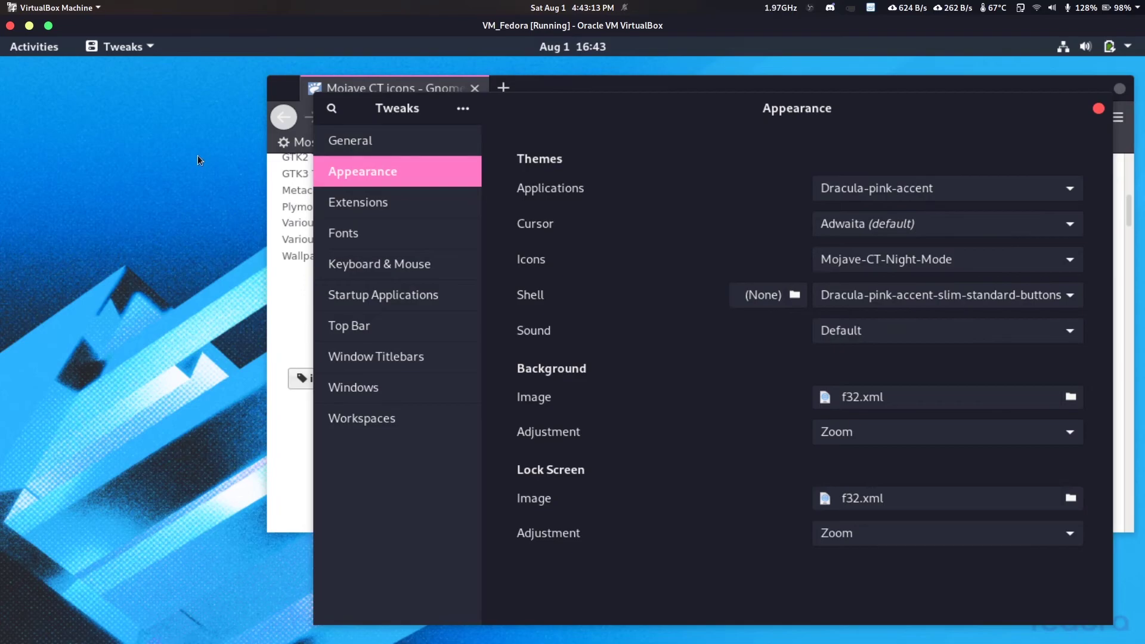
pyautogui.press('super')
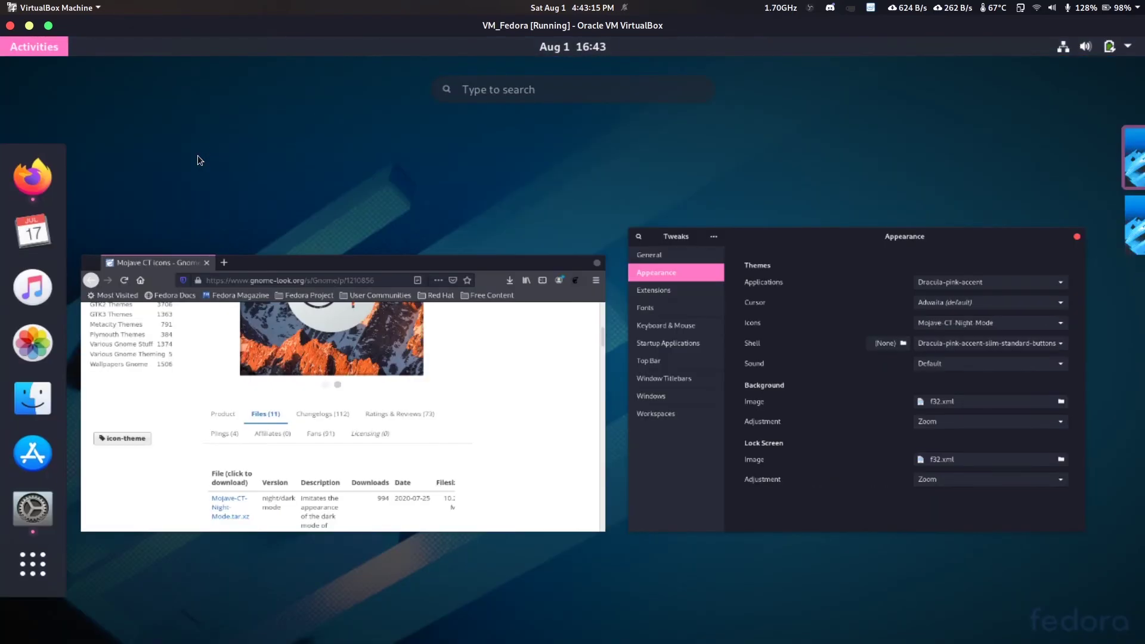
# Open Files on the Home folder to view the blue Mojave-CT-Night-Mode folder icons.
pyautogui.click(36, 401)
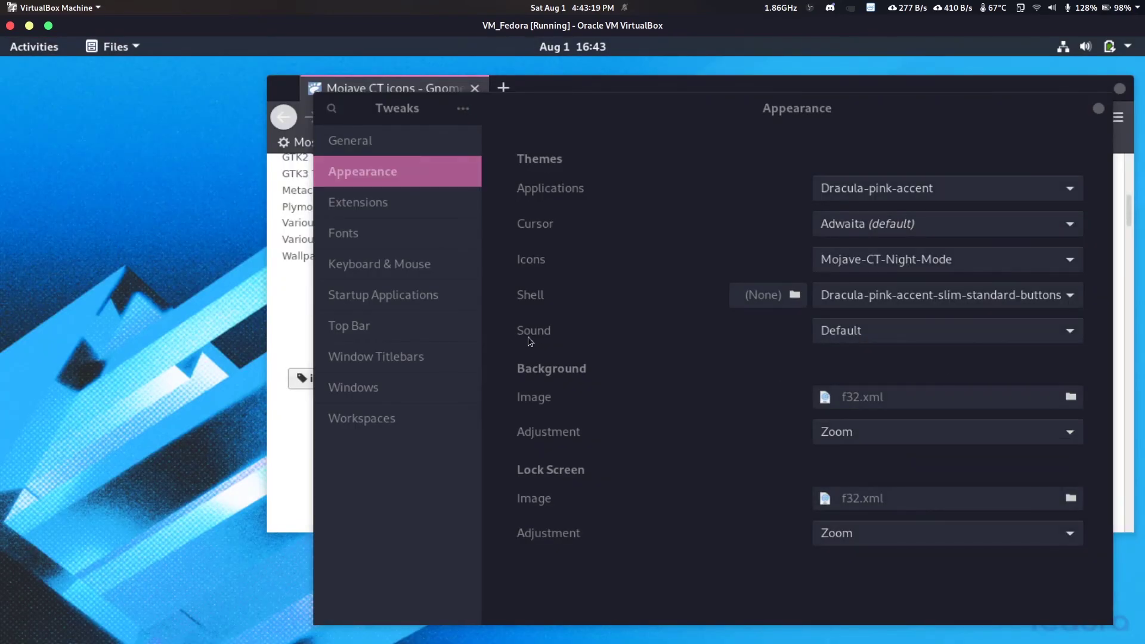
pyautogui.scroll(-5, 468, 316)
pyautogui.scroll(5, 460, 313)
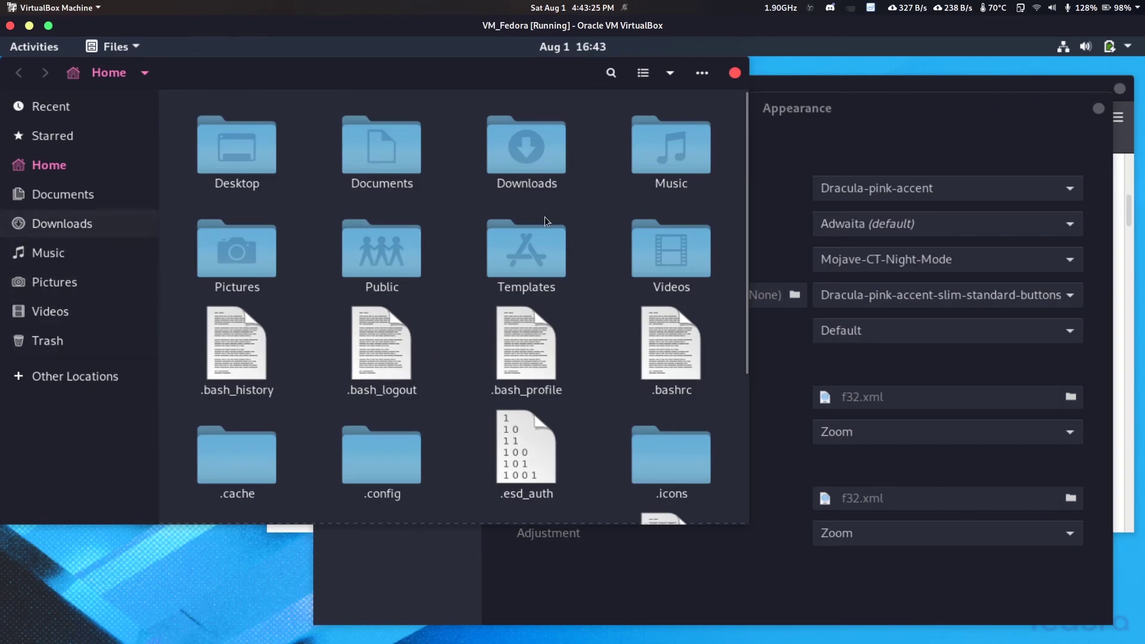
pyautogui.moveTo(446, 69); pyautogui.dragTo(509, 85)
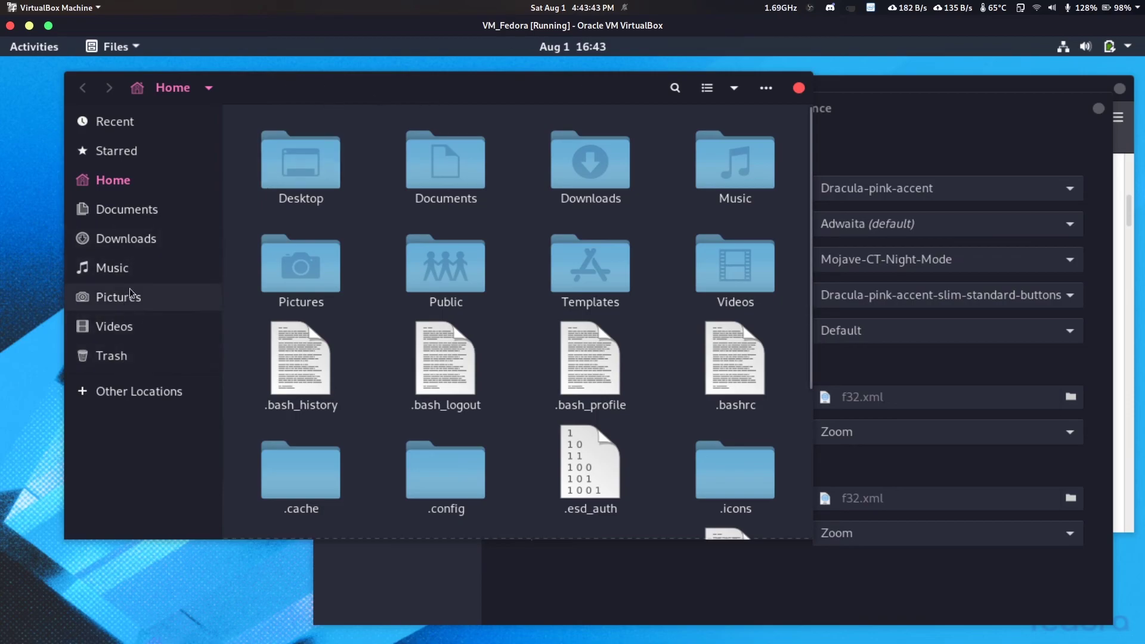
pyautogui.click(38, 52)
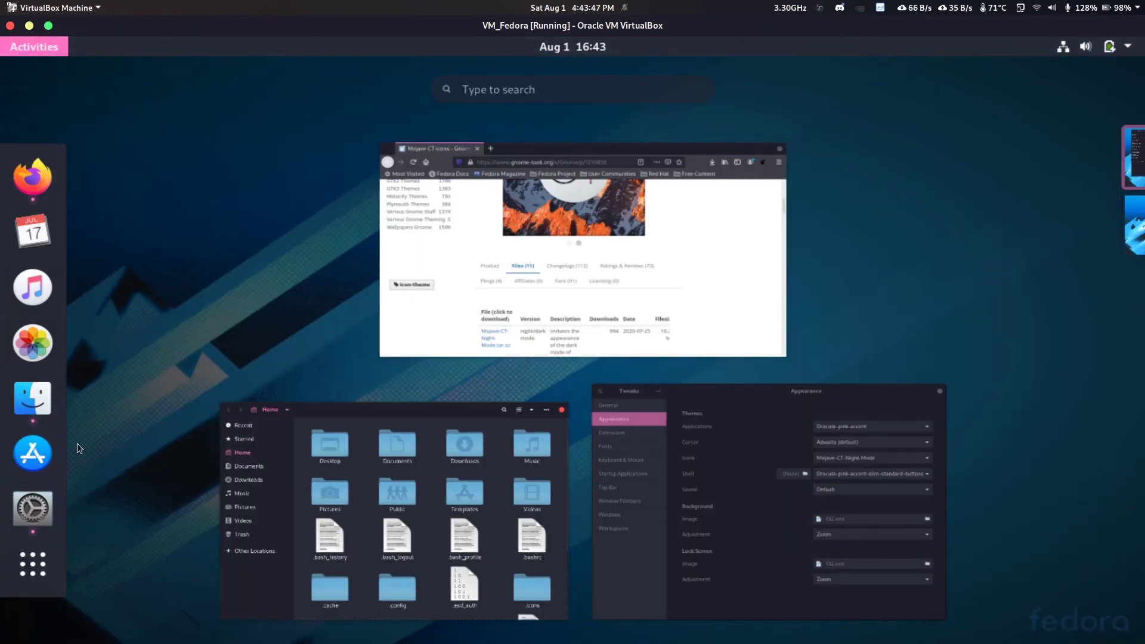
# Bring the Tweaks window forward, look over Extensions, then return to Appearance.
pyautogui.click(24, 517)
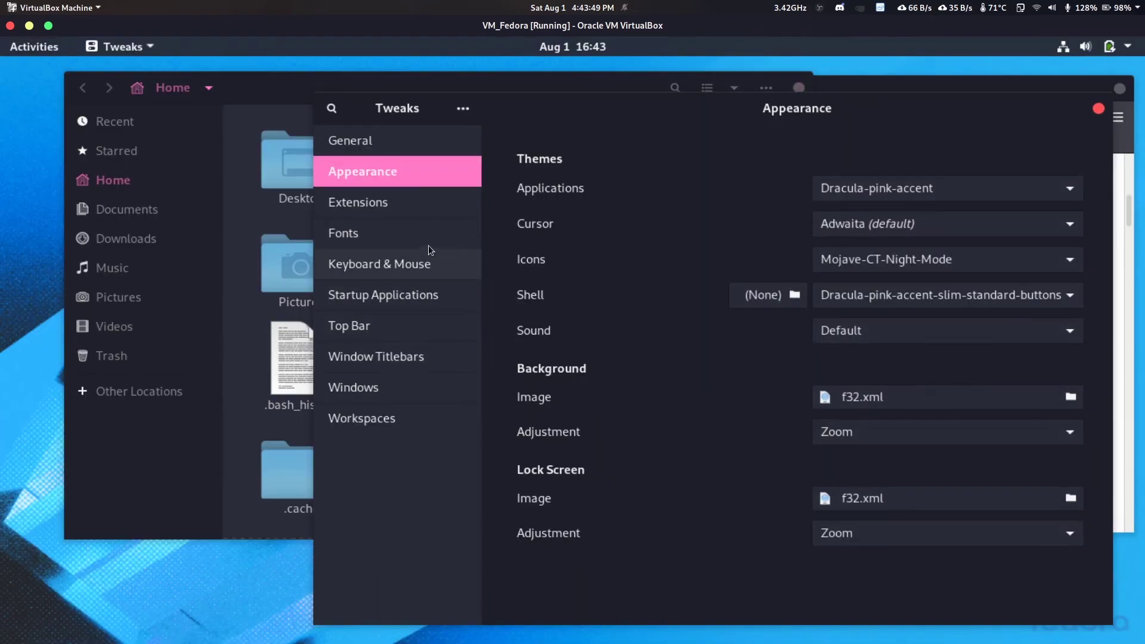
pyautogui.moveTo(718, 116); pyautogui.dragTo(659, 81)
pyautogui.click(357, 166)
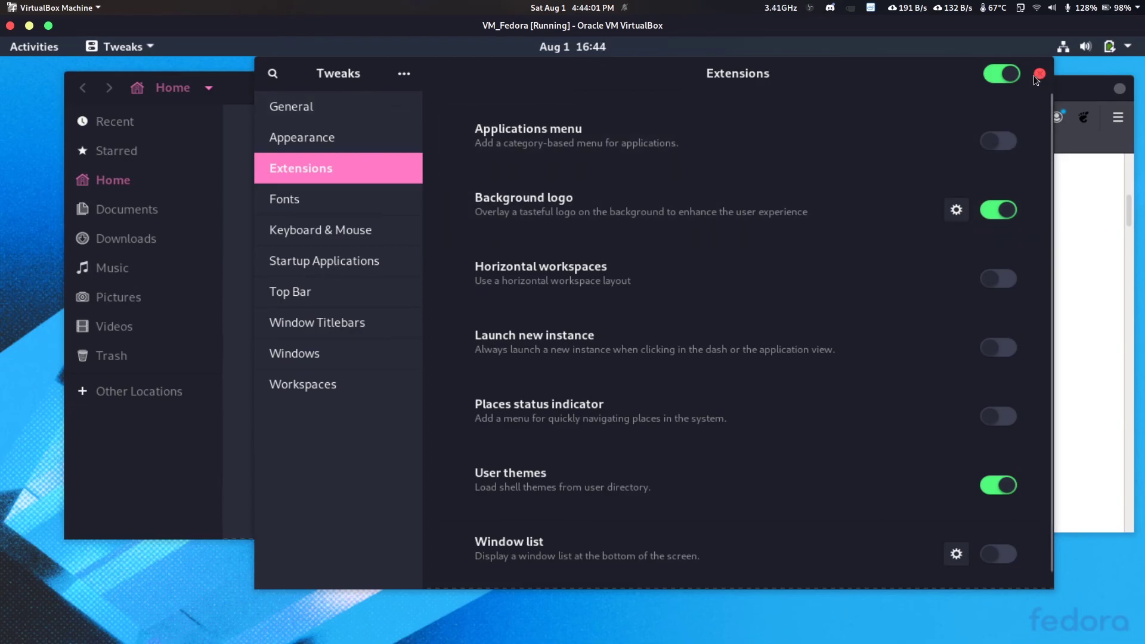
pyautogui.click(336, 137)
# Place window titlebar buttons on the Left with Minimize and Maximize switched on.
pyautogui.click(339, 332)
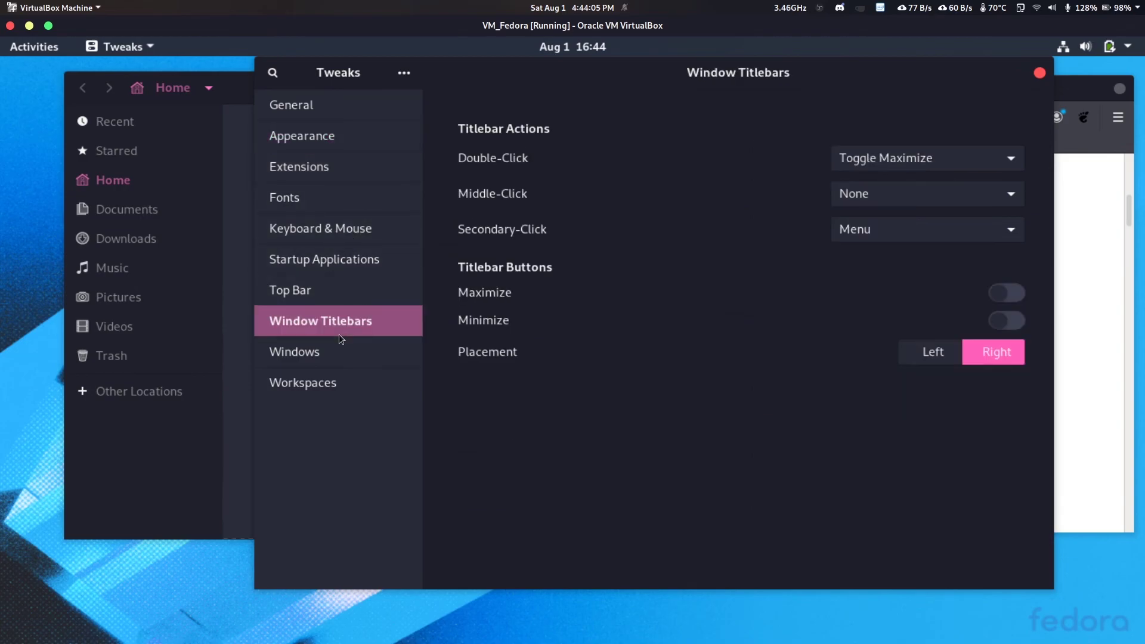
pyautogui.click(926, 357)
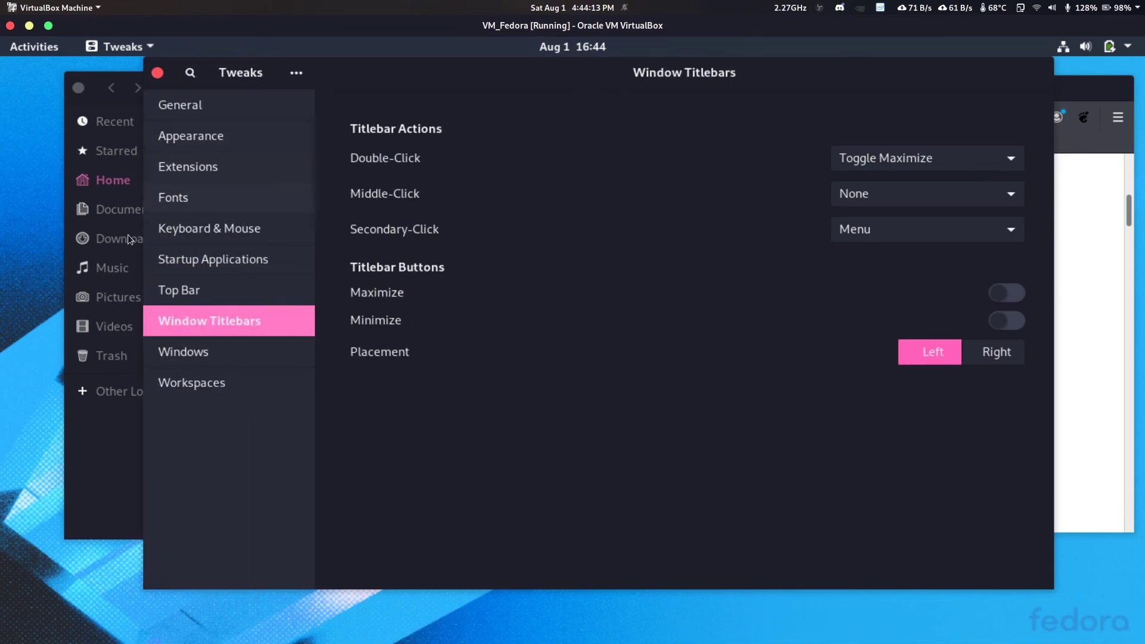
pyautogui.moveTo(144, 233); pyautogui.dragTo(154, 178)
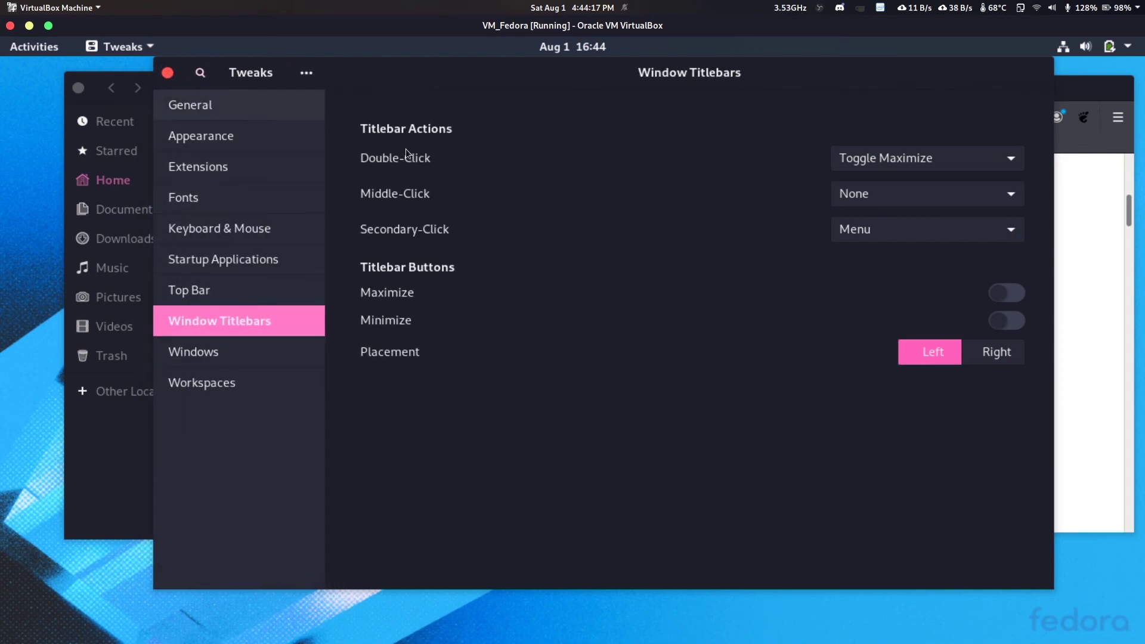
pyautogui.click(1019, 323)
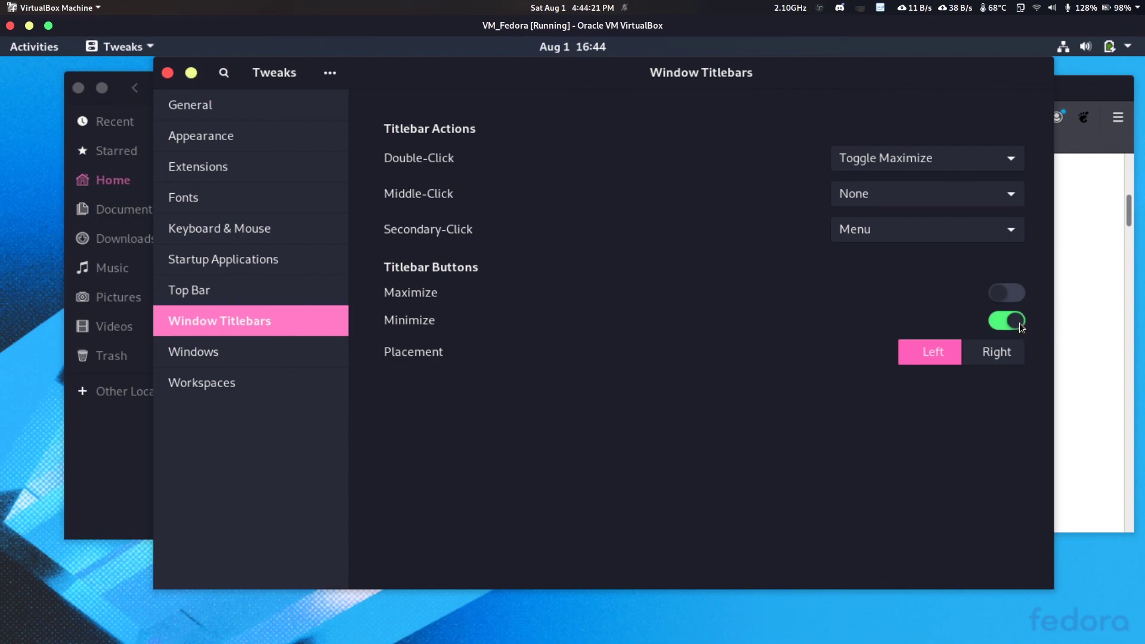
pyautogui.click(1008, 291)
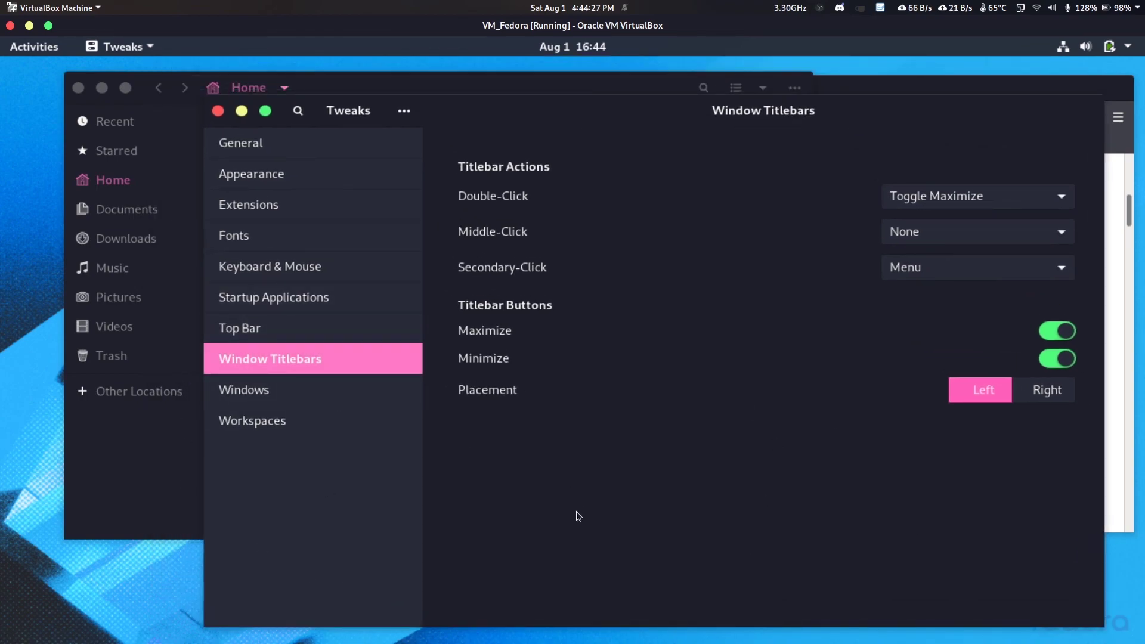
# Show weekday and seconds in the top bar clock, leaving battery percentage off.
pyautogui.click(314, 334)
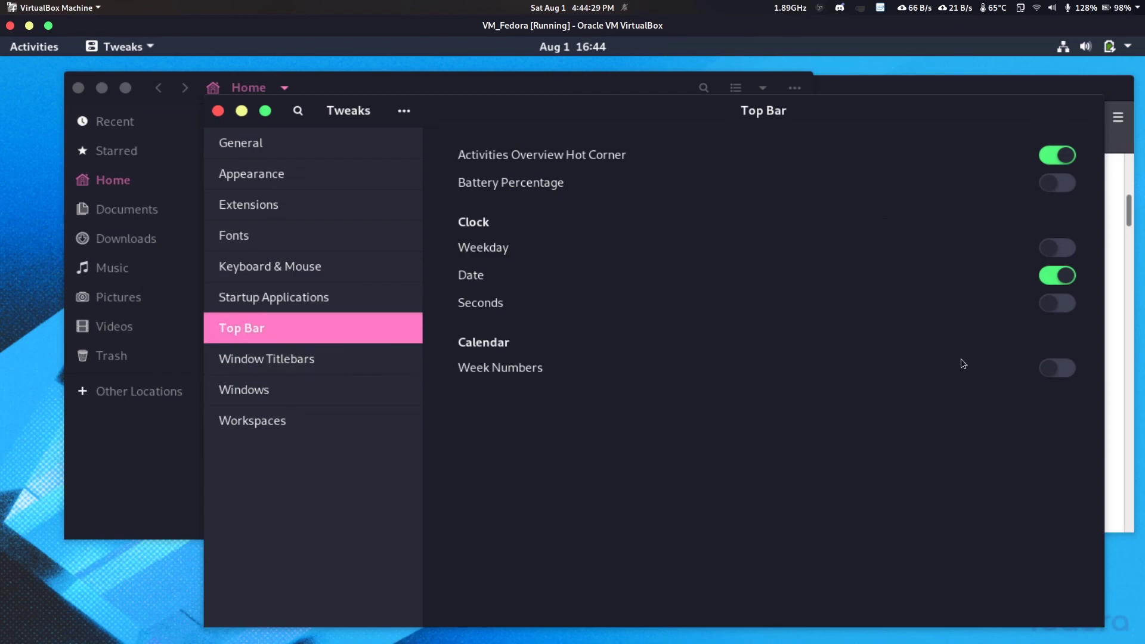
pyautogui.click(1060, 248)
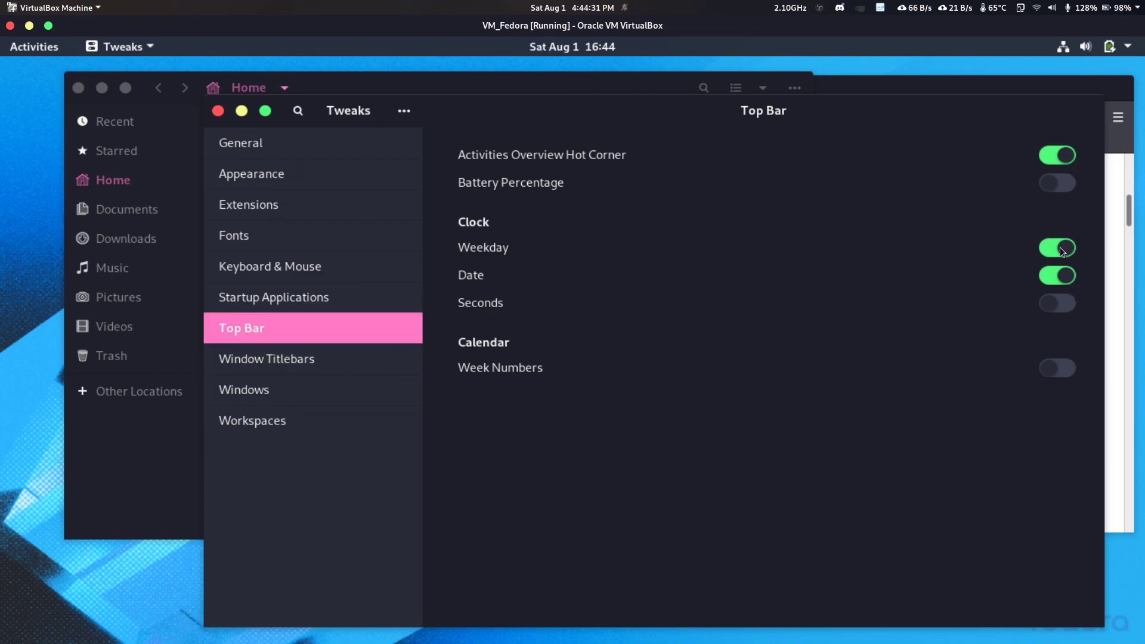
pyautogui.click(1061, 309)
pyautogui.click(1062, 190)
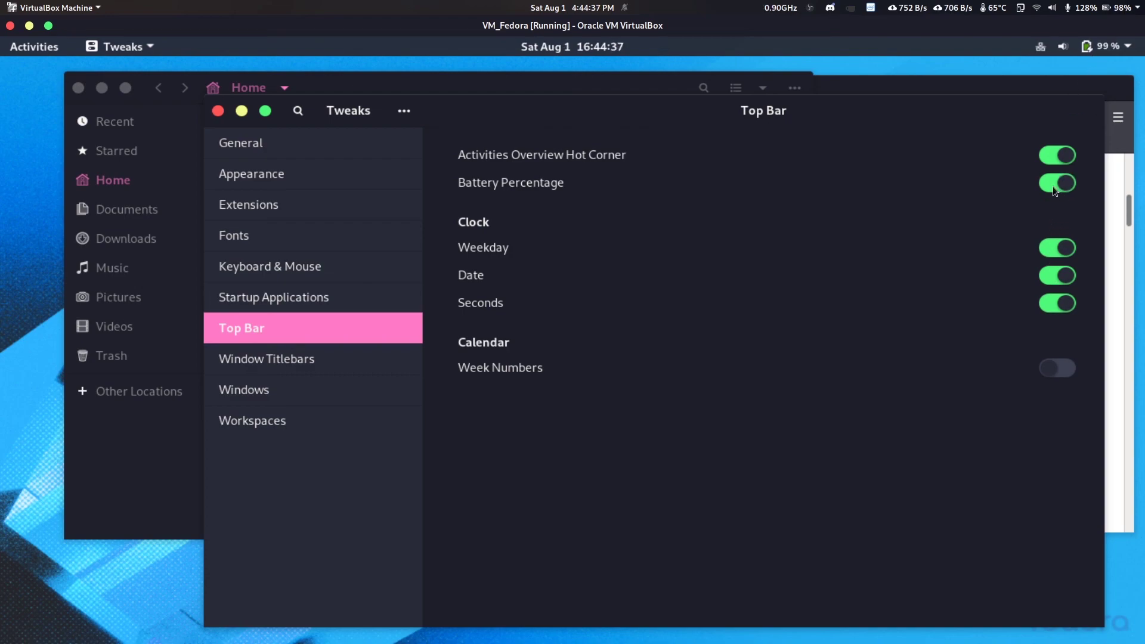
pyautogui.click(1054, 187)
# Turn on calendar week numbers, clear all notifications, and close Tweaks.
pyautogui.click(571, 47)
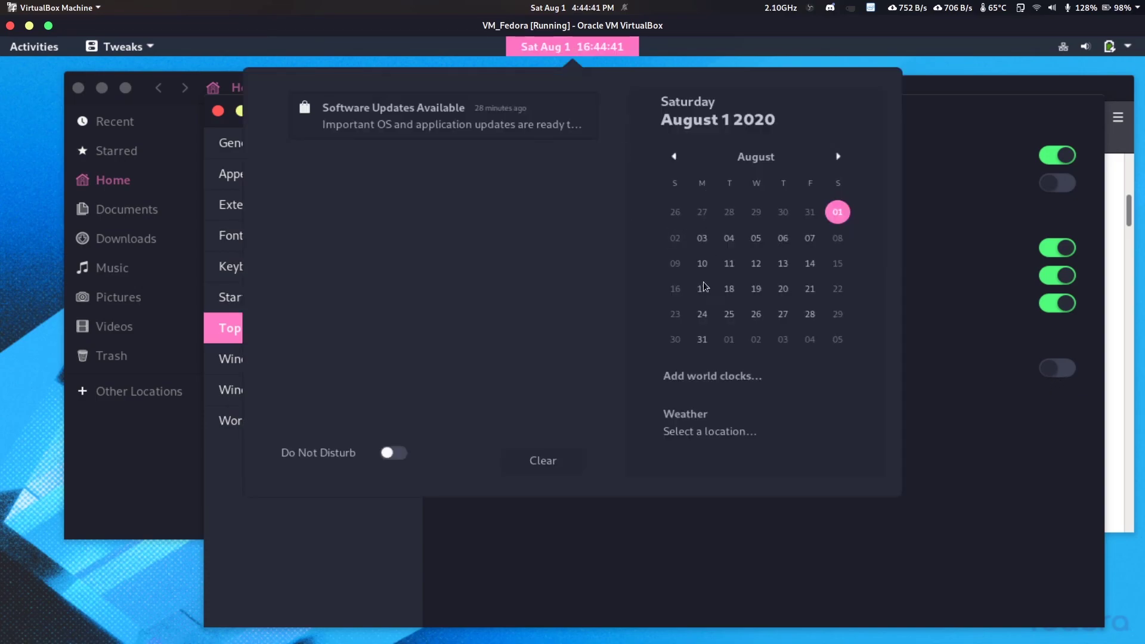
pyautogui.click(1050, 463)
pyautogui.click(1065, 370)
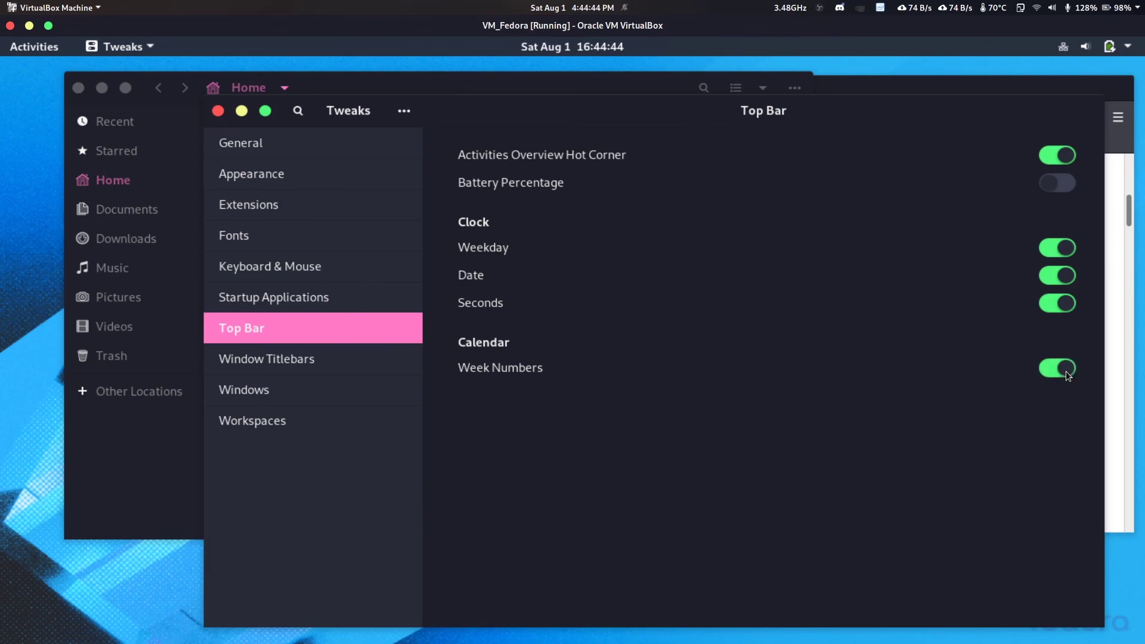
pyautogui.click(595, 45)
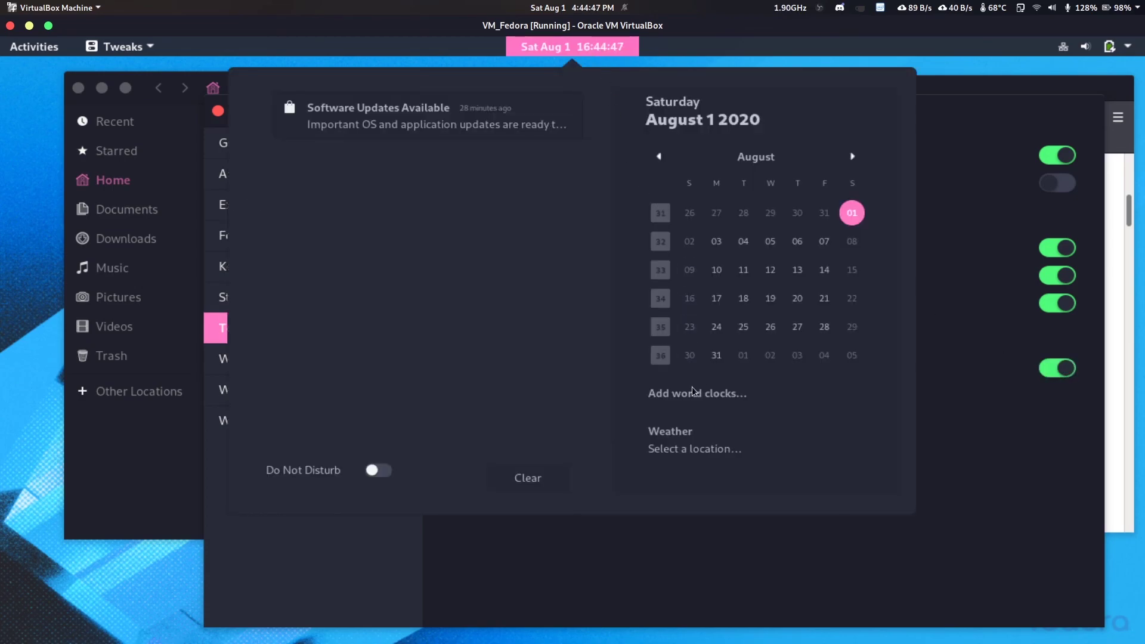
pyautogui.click(552, 484)
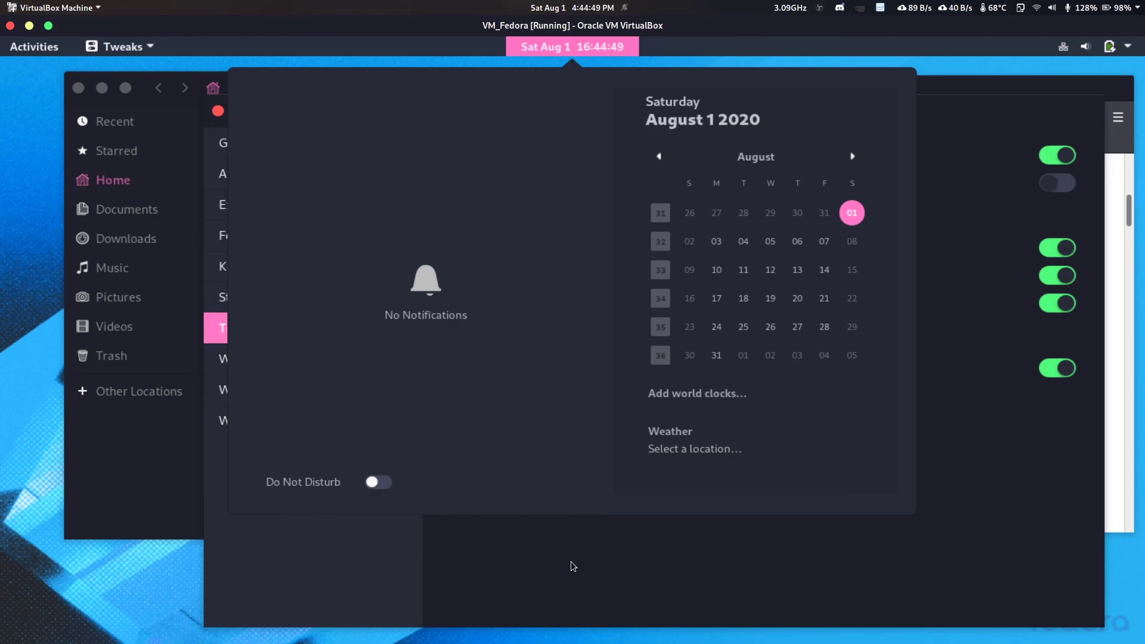
pyautogui.click(571, 561)
pyautogui.click(219, 111)
# Close the Files window and scroll Firefox back to the top of the Mojave CT page.
pyautogui.click(476, 409)
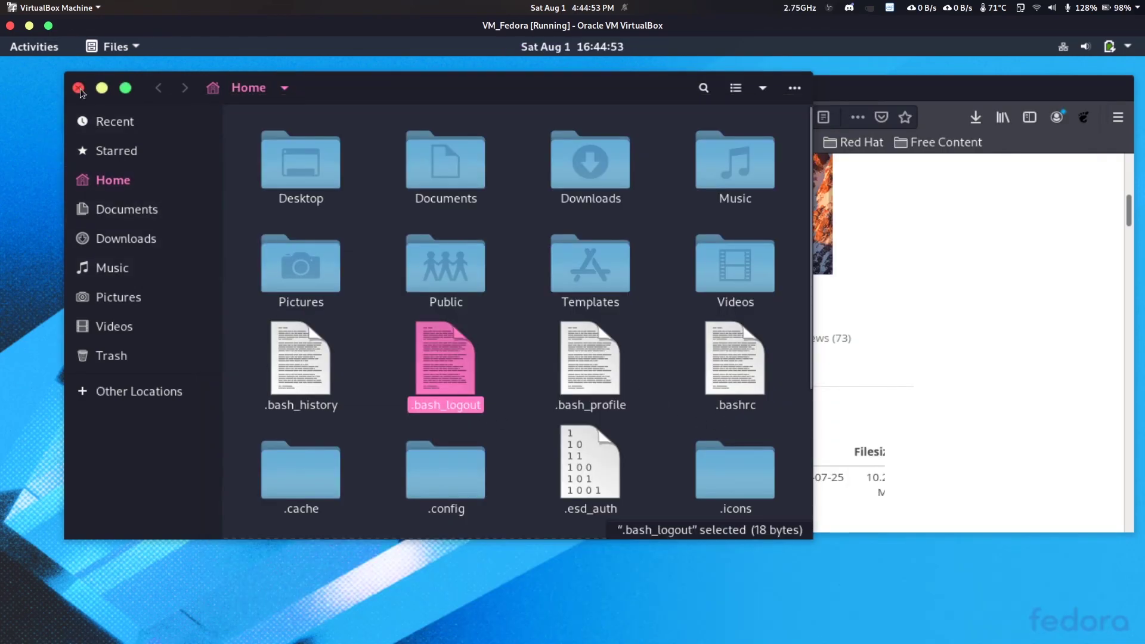
pyautogui.click(78, 88)
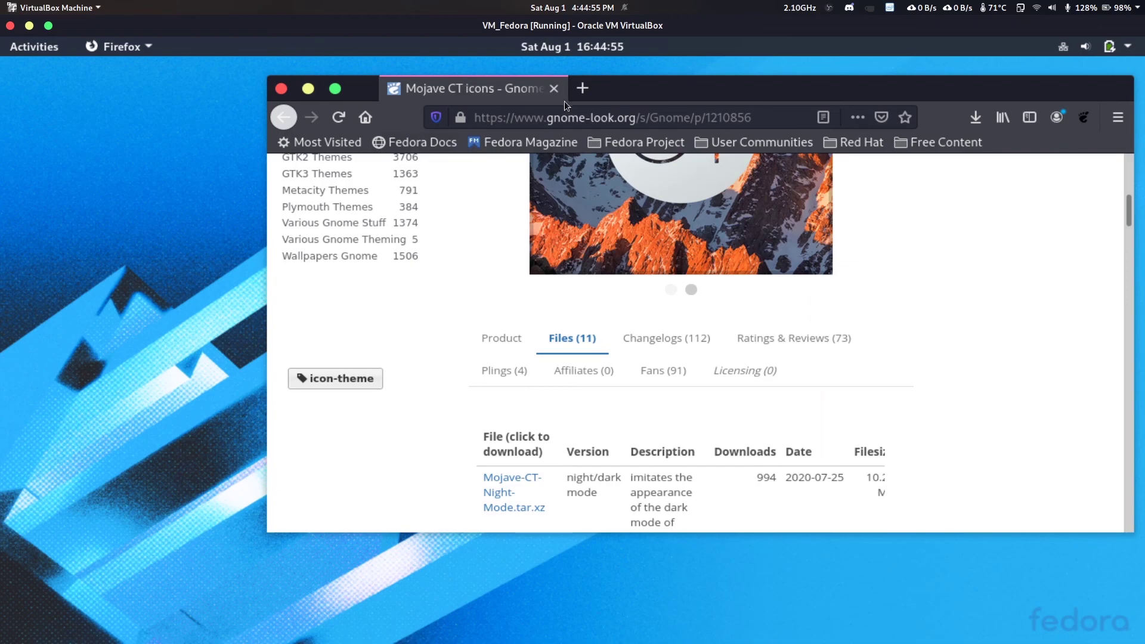
pyautogui.scroll(6, 831, 373)
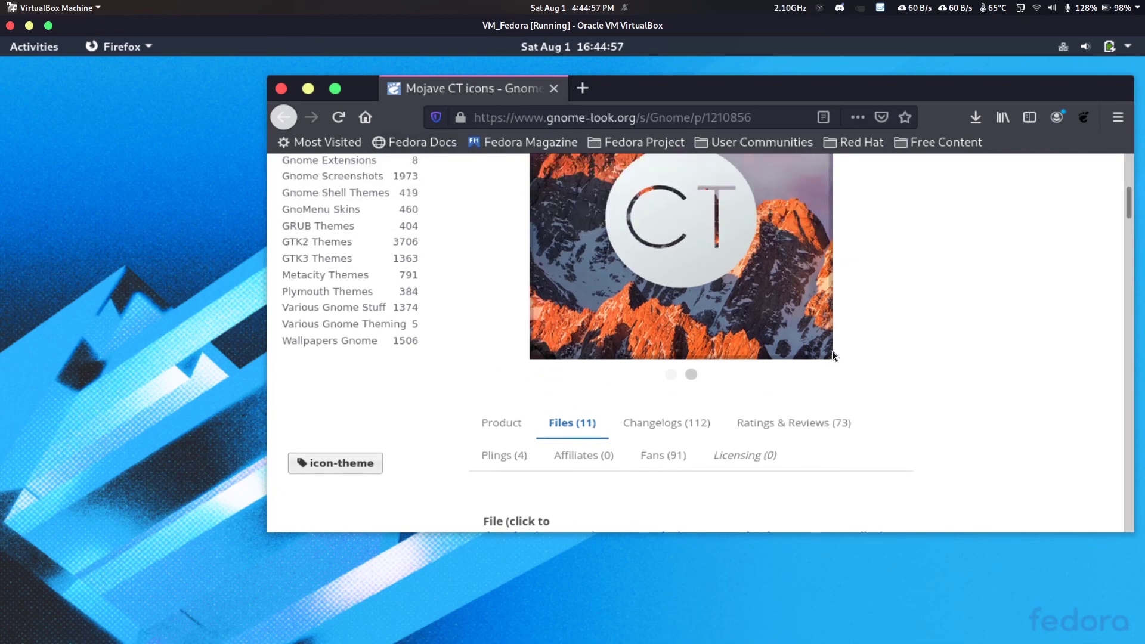
pyautogui.scroll(1, 829, 345)
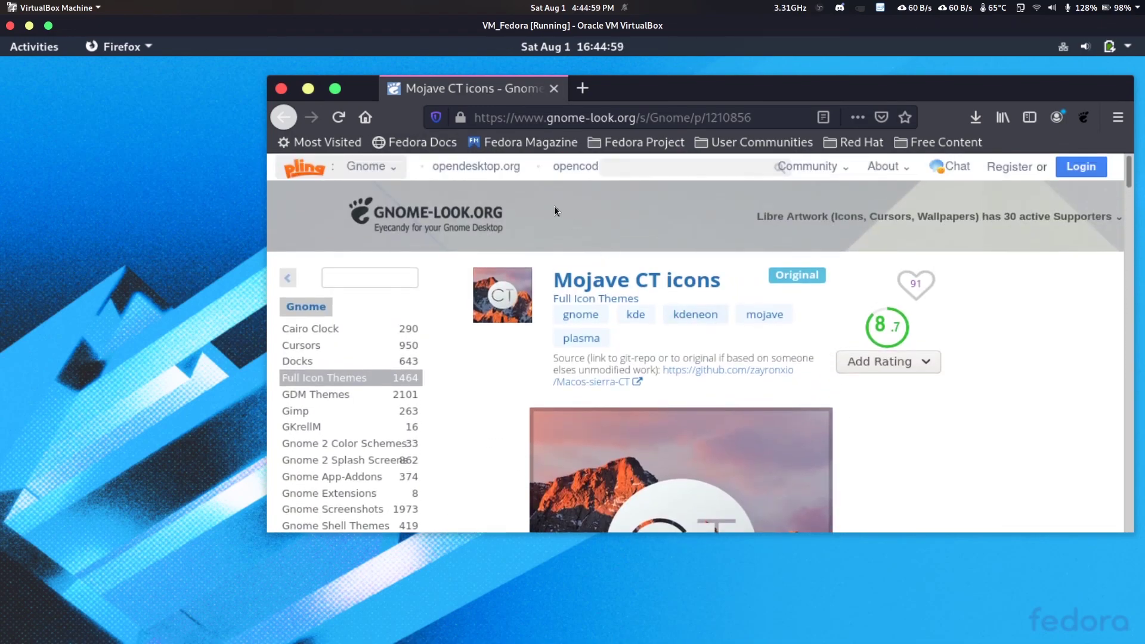